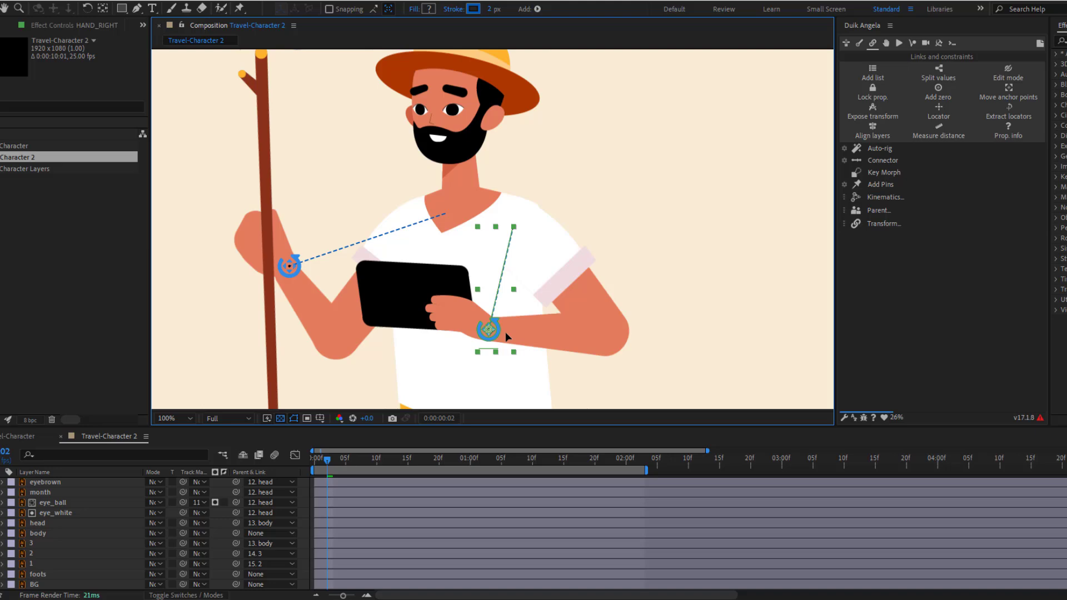
Test the finished Duik rig in Travel-Character 2 by dragging both wrist controllers.
left_click_drag(505, 331, 499, 354)
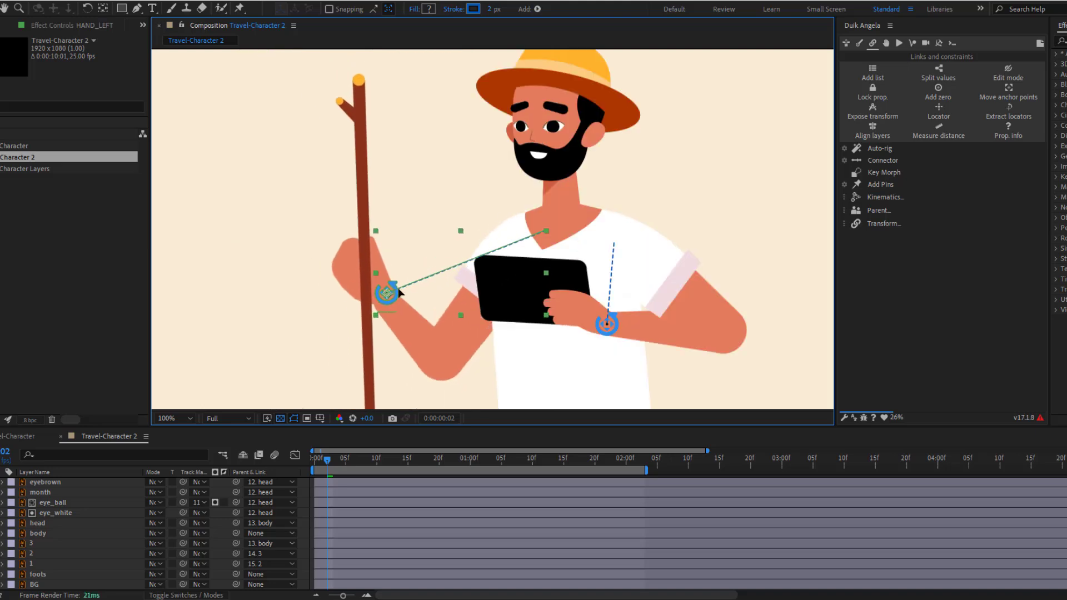
left_click_drag(382, 291, 353, 275)
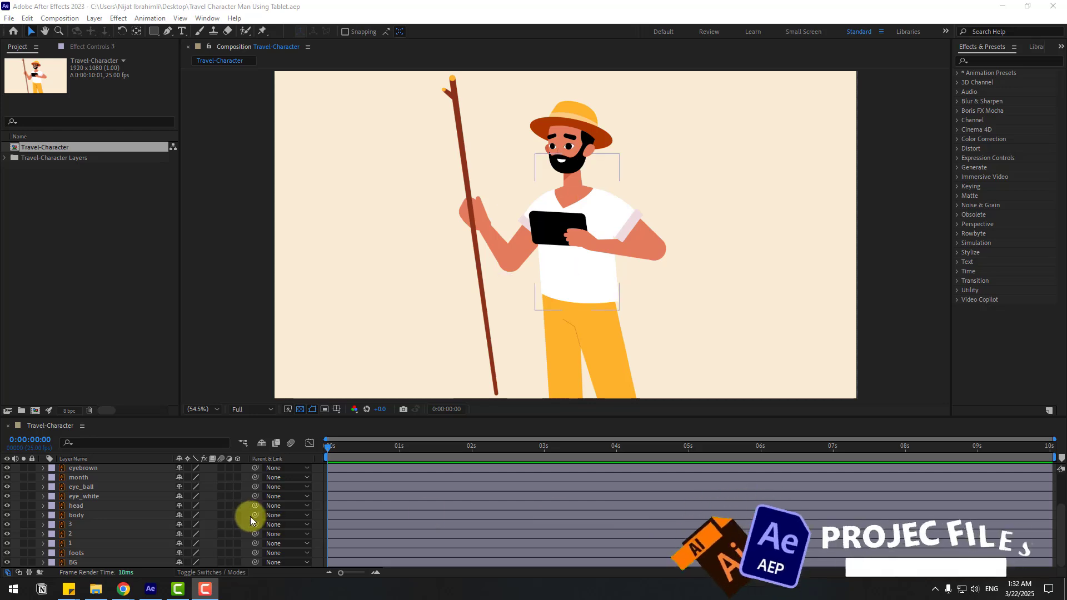
Solo the hand layer at 100% view and move its anchor point to the wrist.
left_click(71, 543)
left_click(71, 544)
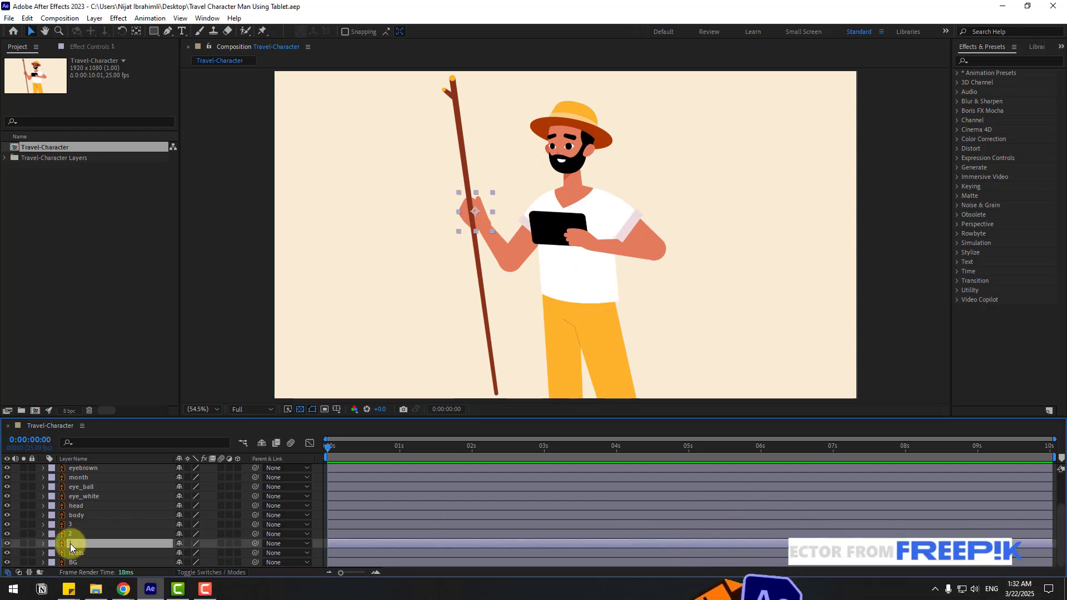
left_click(24, 543)
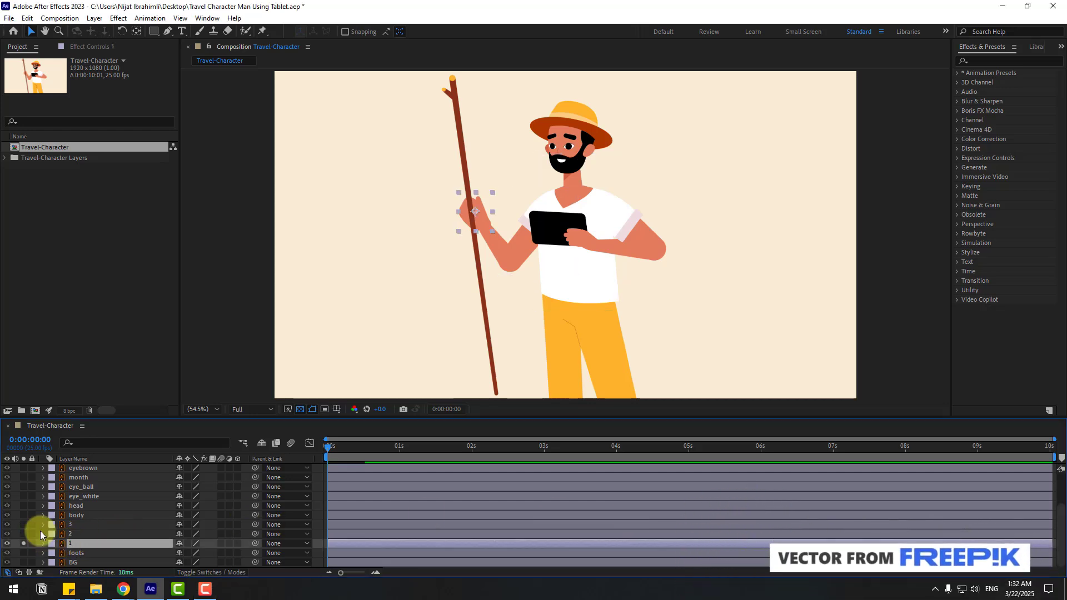
key("/")
left_click(136, 32)
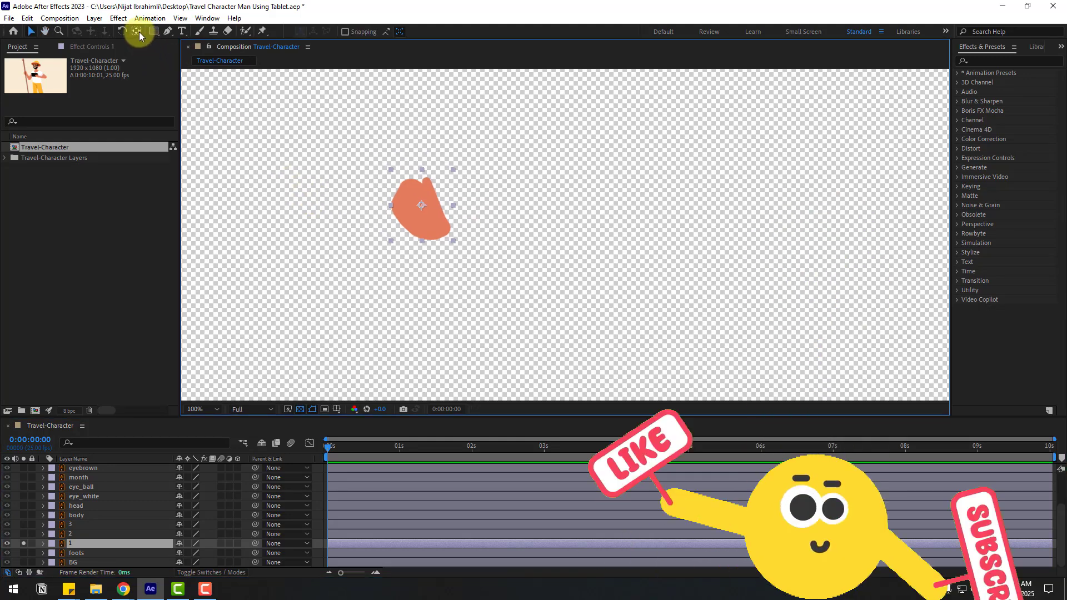
left_click_drag(421, 205, 442, 231)
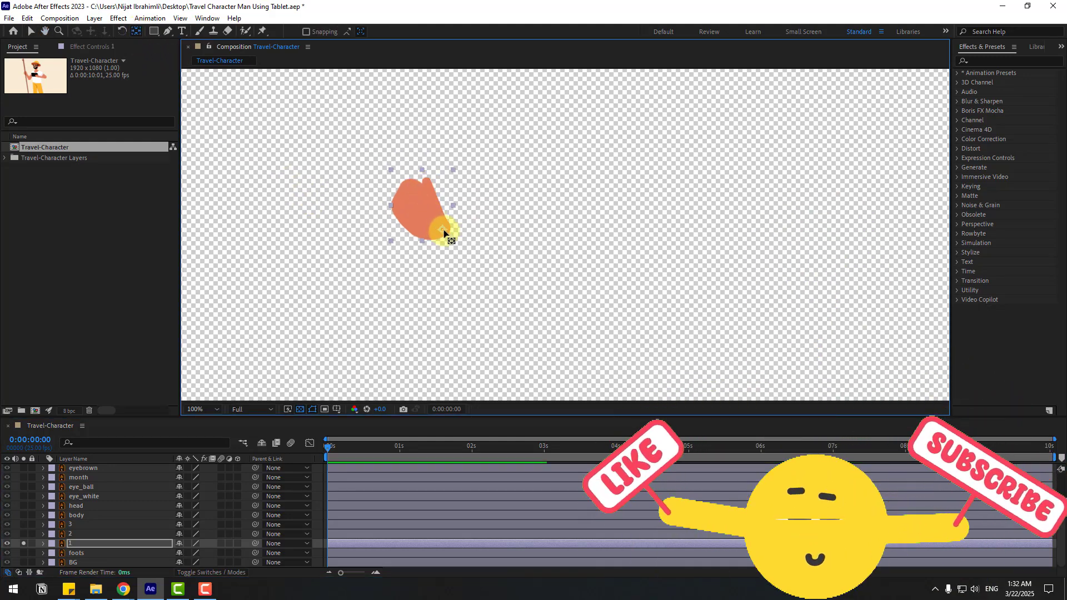
Solo the forearm and upper arm and move their anchors to the elbow and shoulder.
left_click(76, 534)
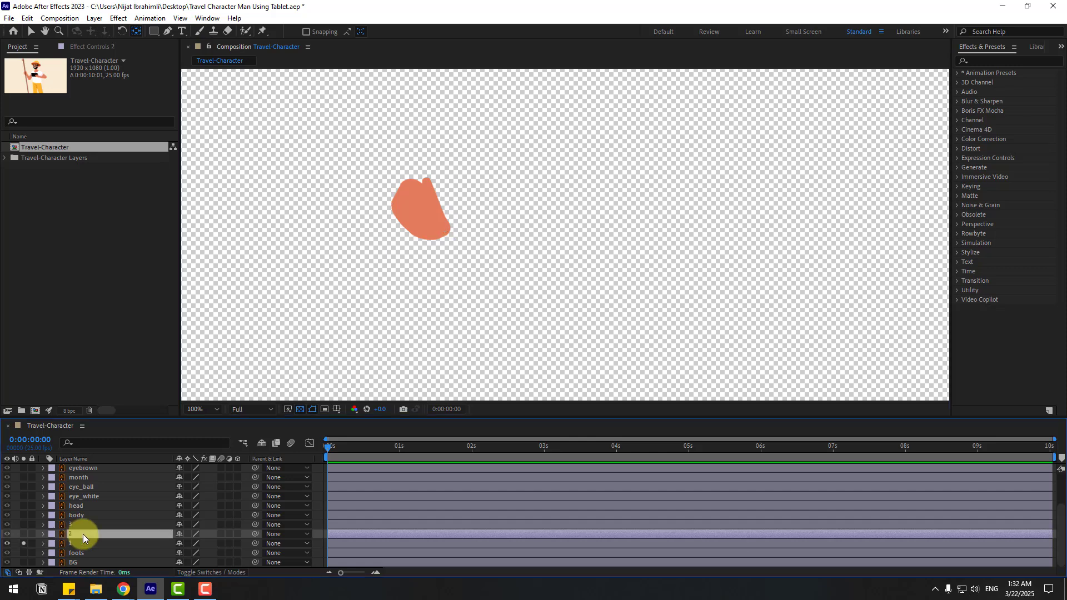
left_click(23, 534)
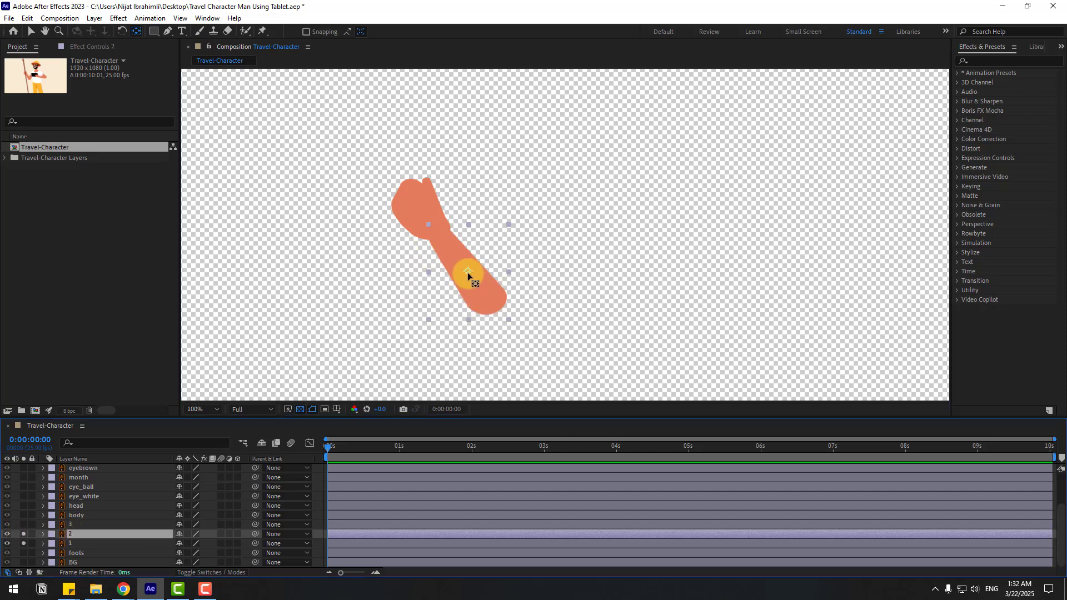
left_click_drag(468, 272, 484, 301)
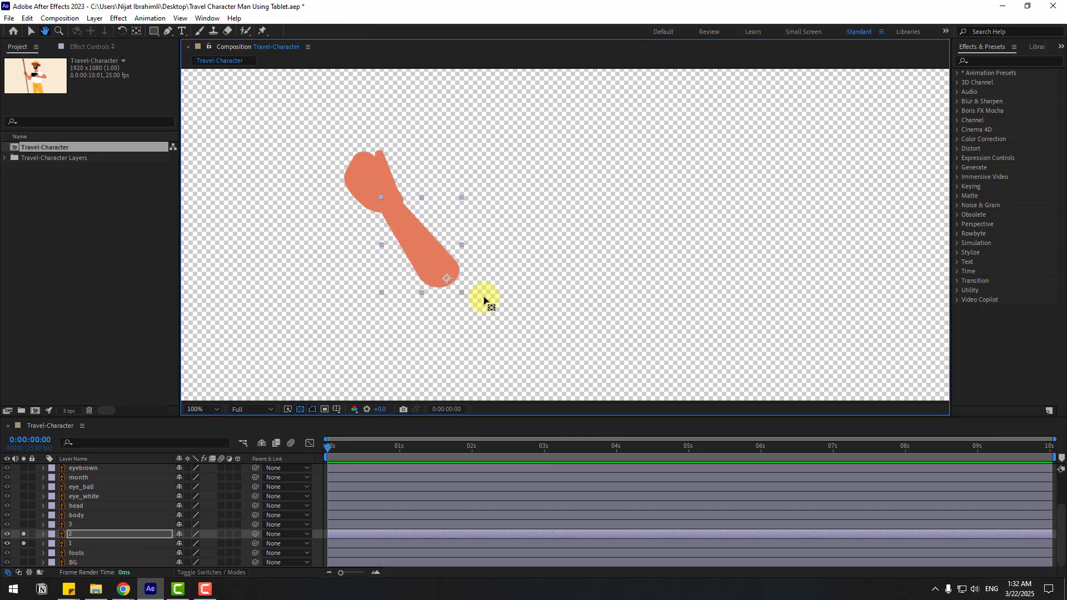
left_click(70, 525)
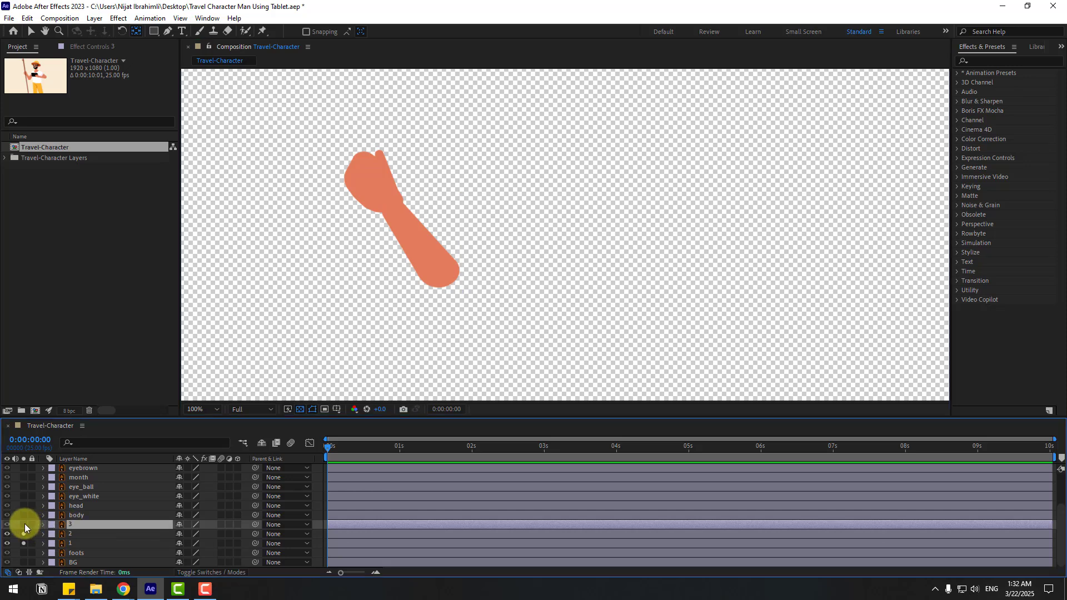
left_click(23, 524)
left_click(528, 173)
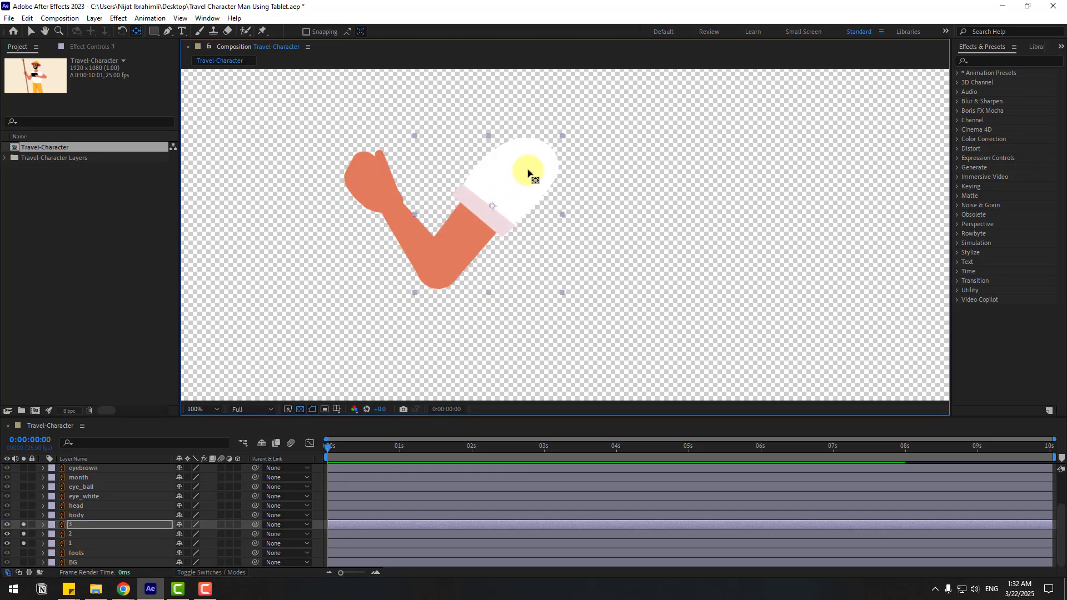
left_click_drag(528, 173, 540, 156)
left_click(29, 32)
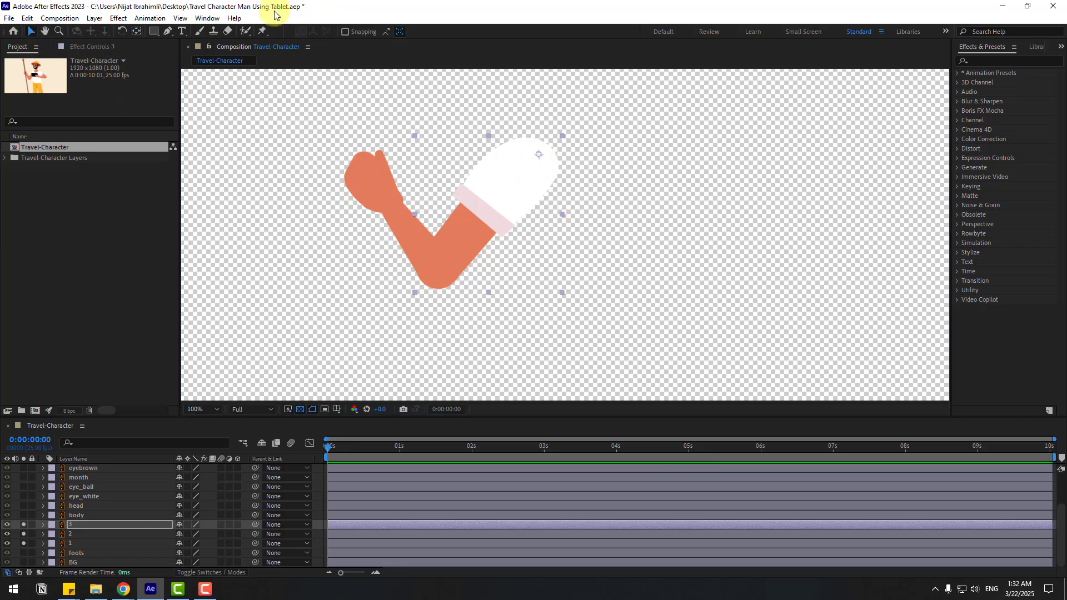
Open the Duik Angela panel and parent hand to forearm, forearm to upper arm.
left_click(207, 17)
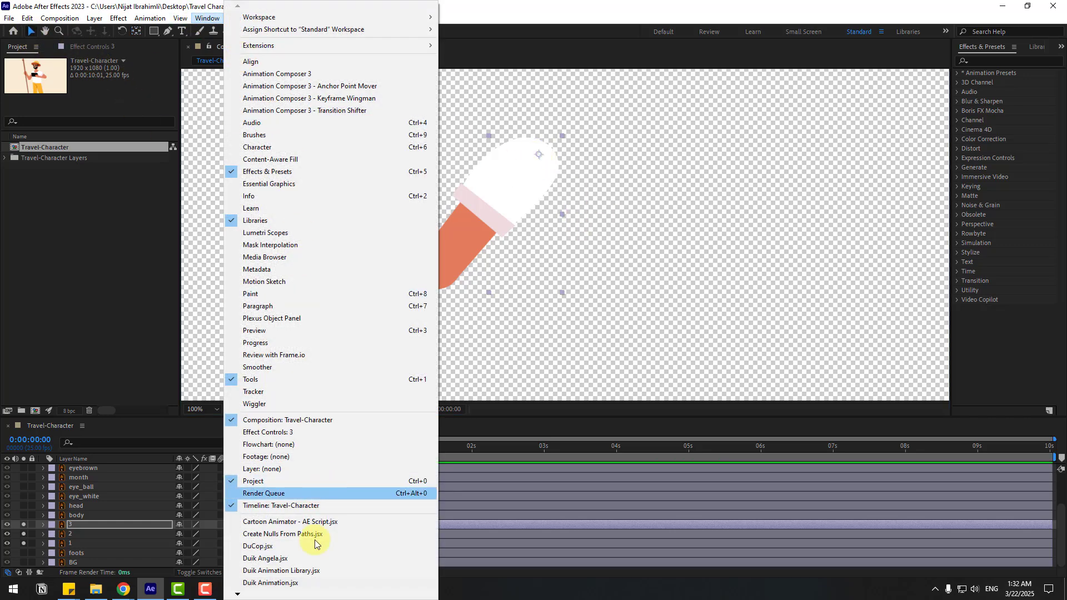
left_click(267, 559)
left_click(86, 544)
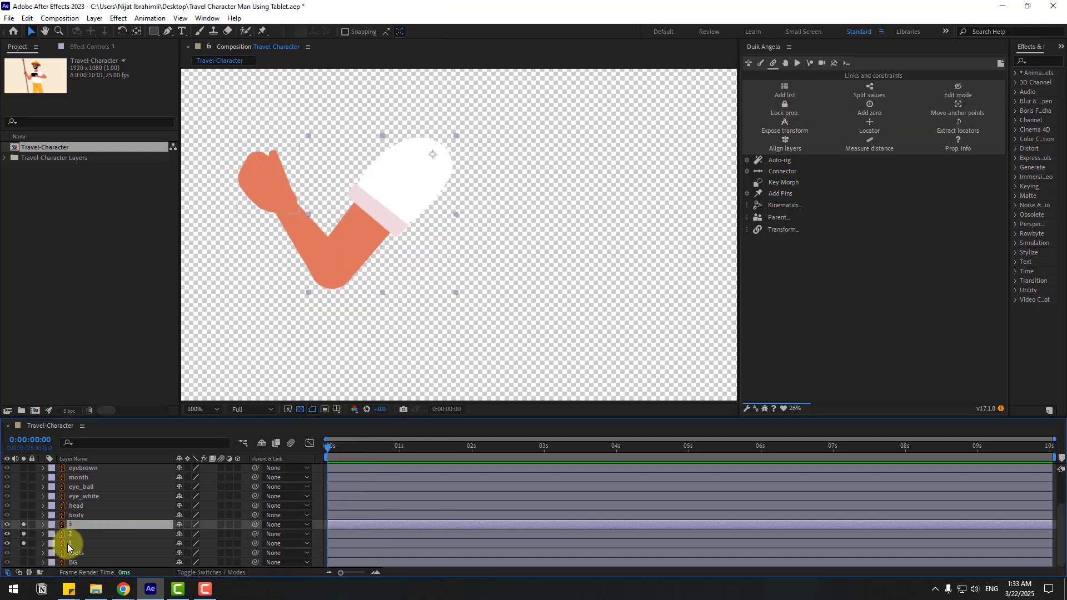
left_click_drag(254, 544, 68, 534)
left_click(68, 534)
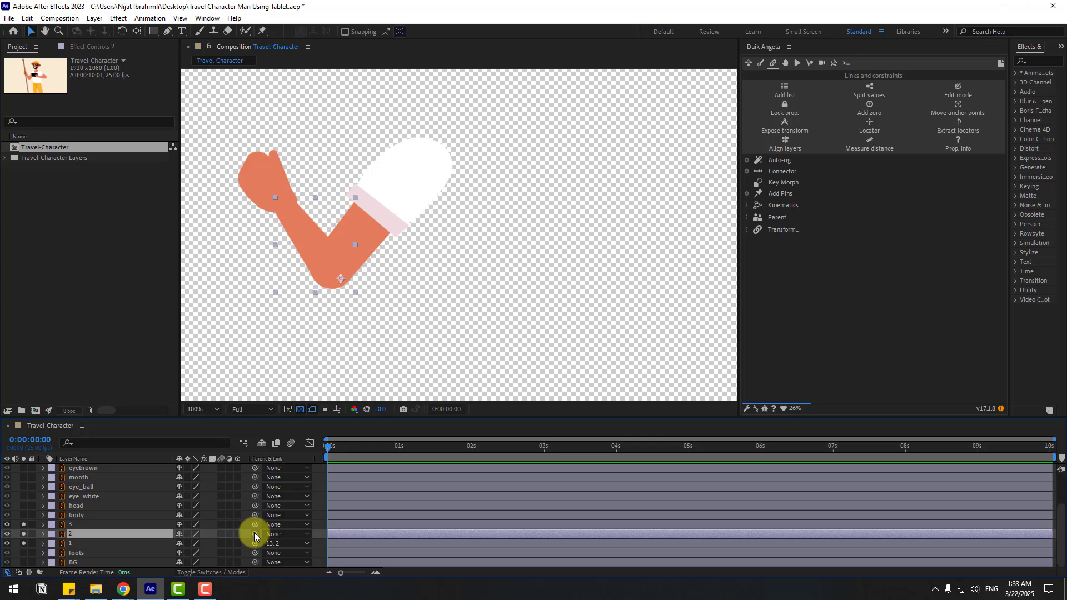
left_click_drag(255, 534, 68, 526)
Select layers 3, 2 and 1 and auto-rig them into an IK arm, ignoring the warning.
left_click(77, 525)
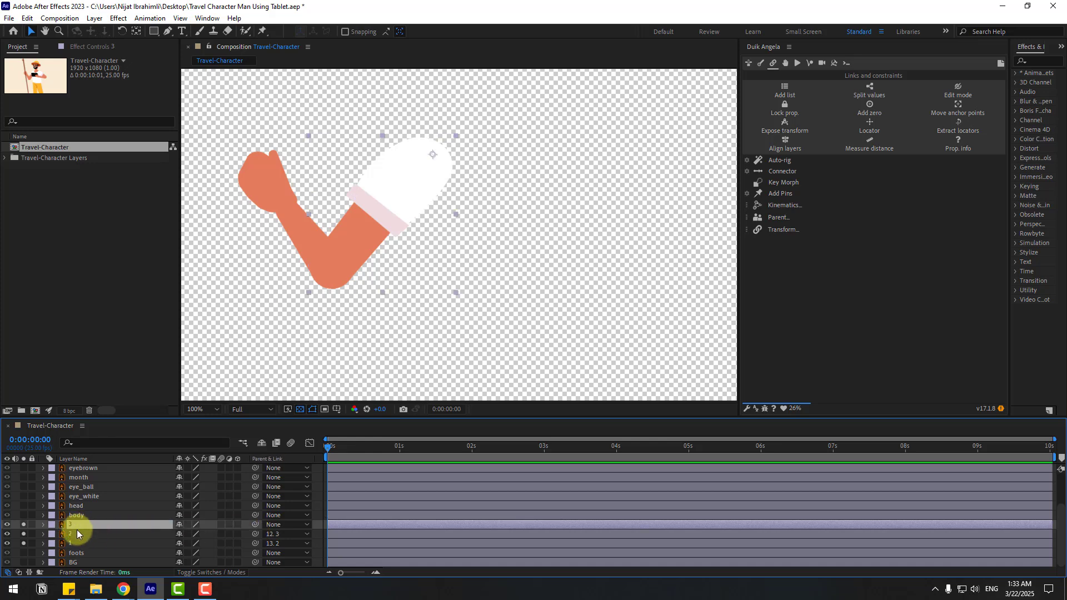
left_click(72, 533, "shift")
left_click(72, 542, "shift")
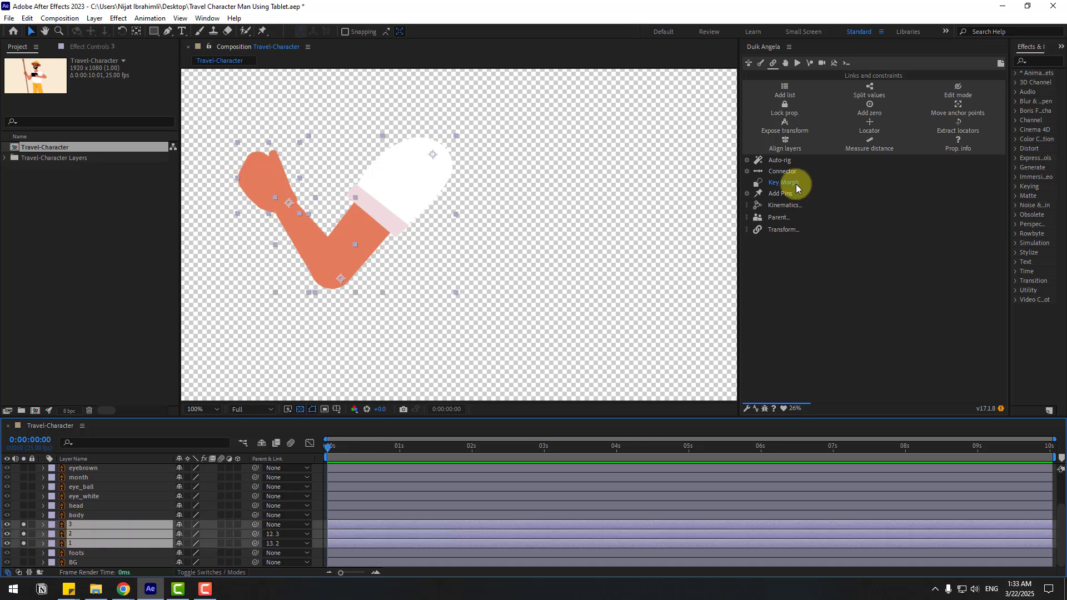
left_click(779, 162)
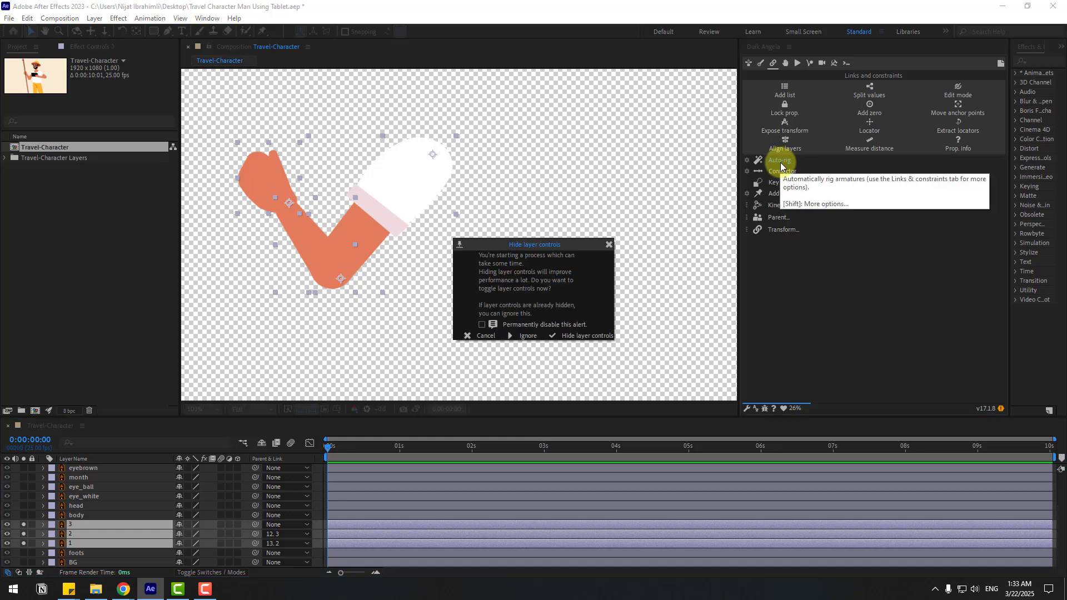
left_click(526, 337)
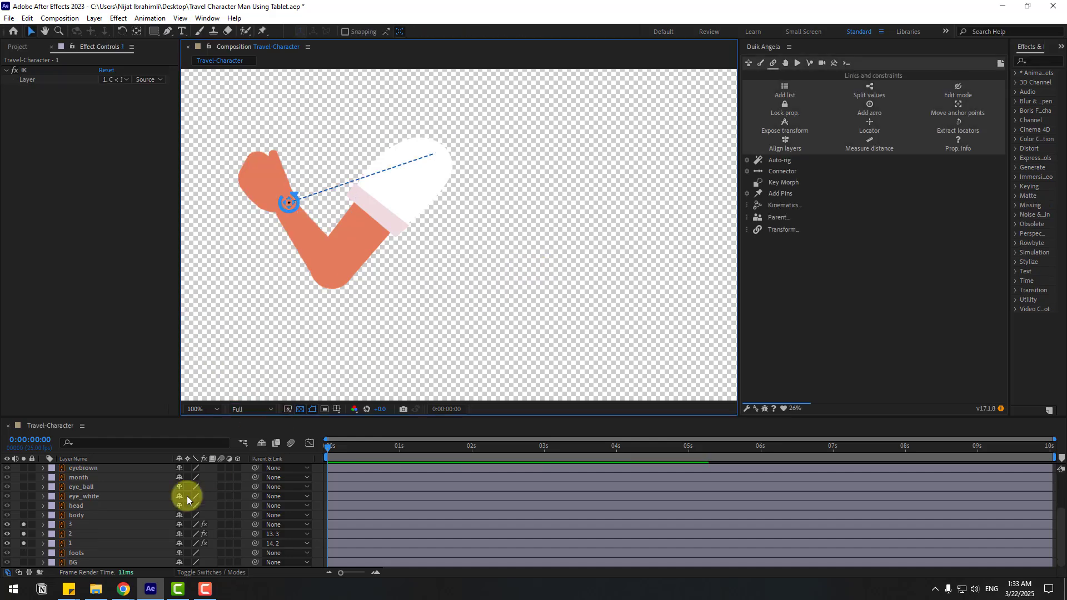
Test-pose the arm with the new IK controller and unsolo to show the whole character.
scroll(89, 518, "up", 3)
left_click(88, 468)
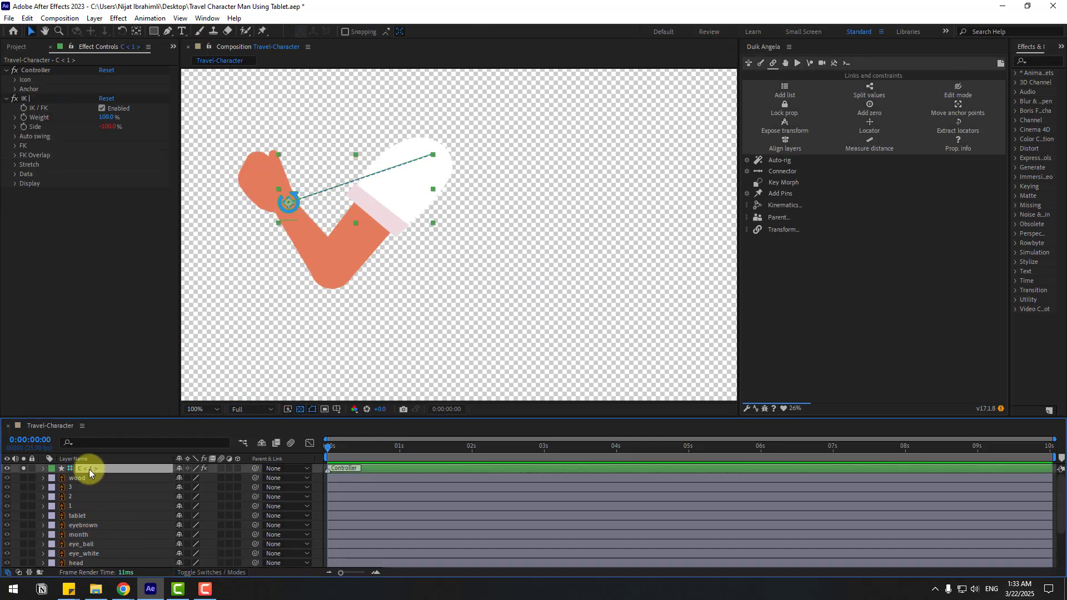
left_click_drag(289, 208, 255, 278)
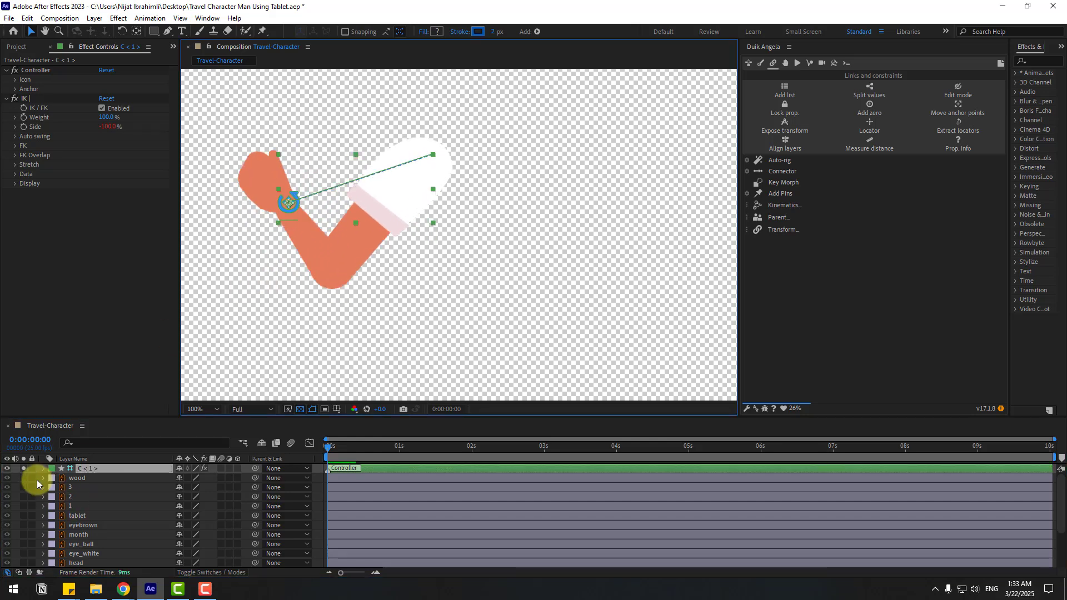
left_click(22, 469)
scroll(111, 525, "down", 3)
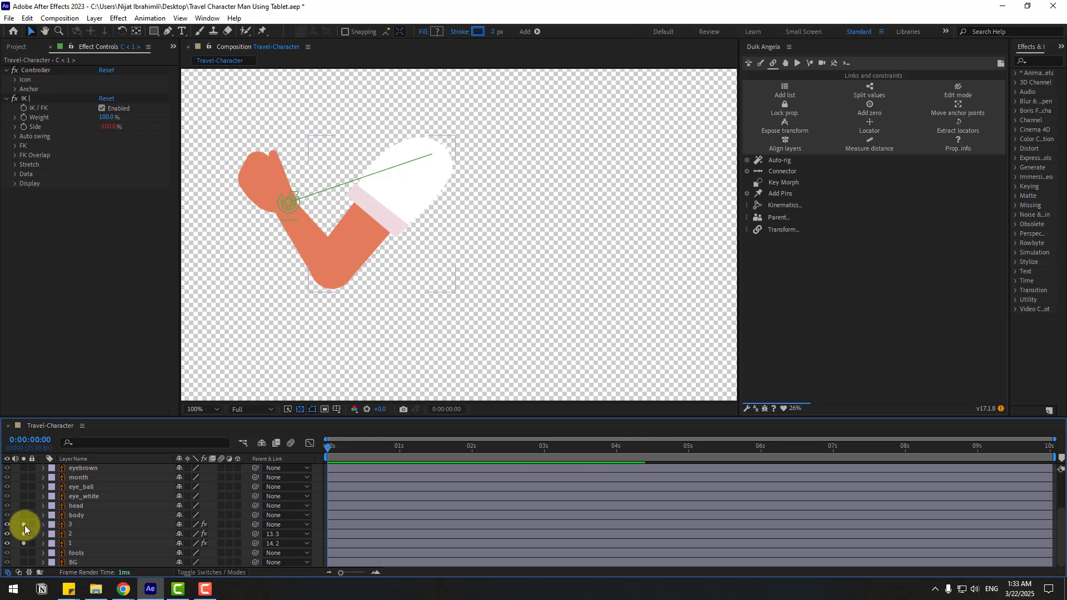
left_click(22, 547)
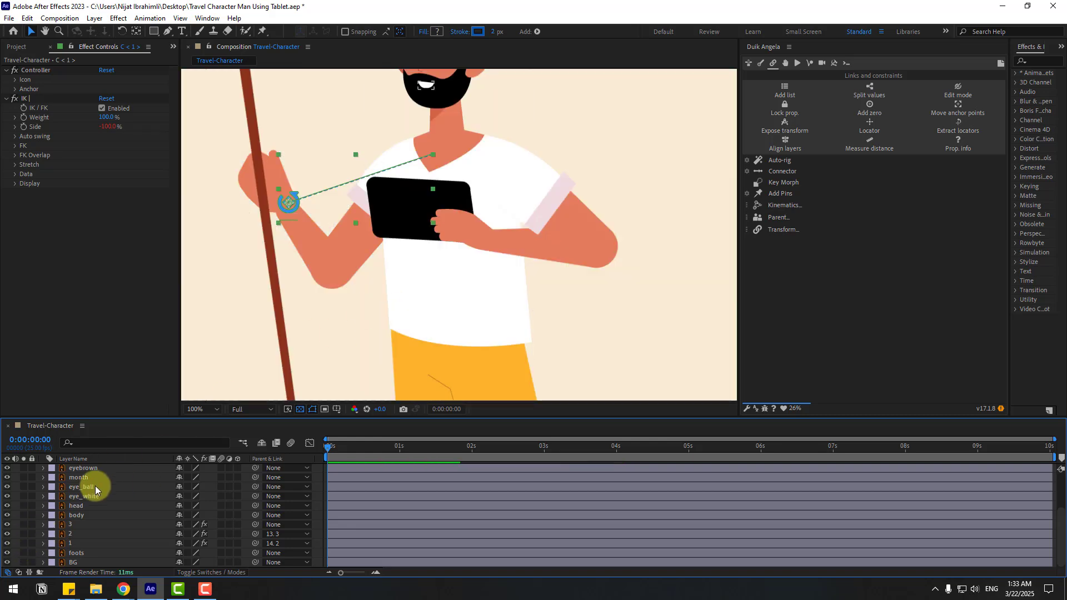
scroll(95, 486, "up", 3)
left_click(299, 227)
mouse_move(285, 211)
left_mouse_down()
mouse_move(298, 205)
mouse_move(291, 218)
left_mouse_up()
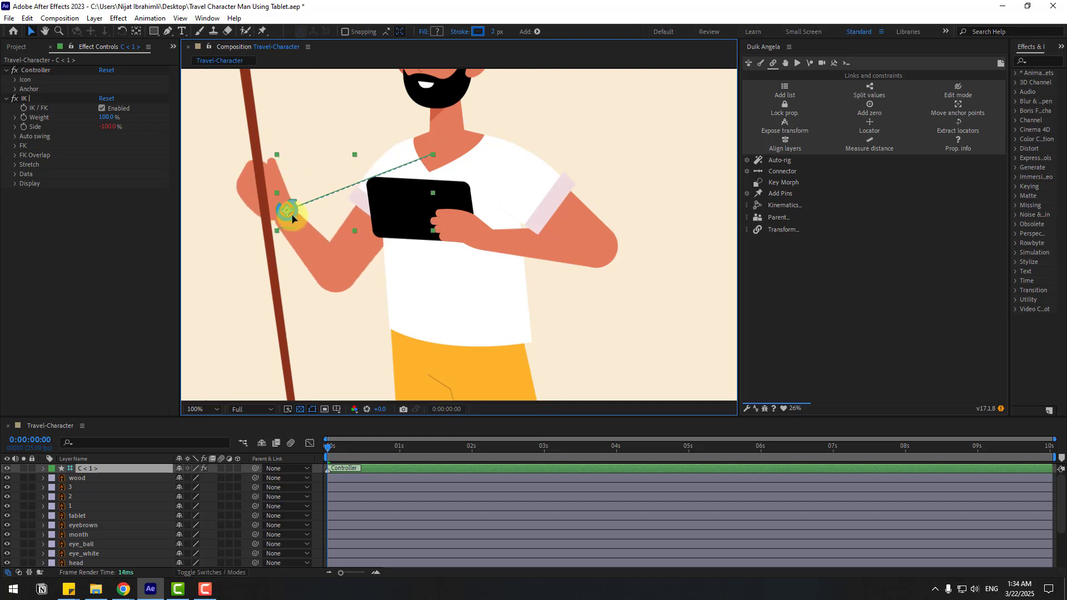
Parent the wood stick to the C<1> controller, rename it HAND_LEFT, and adjust the pose.
left_click(77, 479)
left_click_drag(254, 481, 88, 471)
left_click(92, 470)
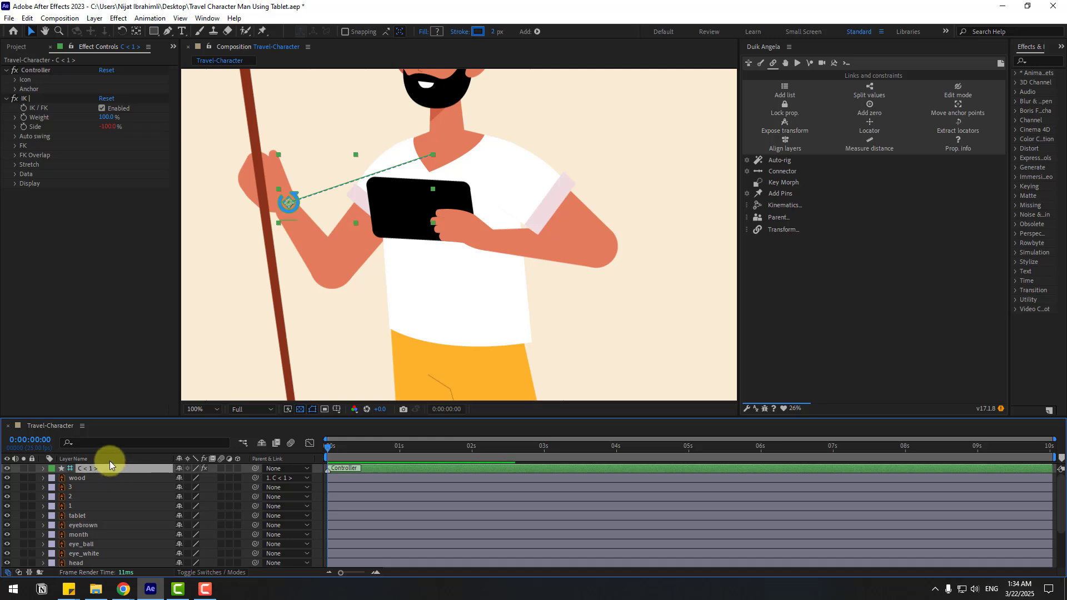
key("Return")
type("HAND_LEFT")
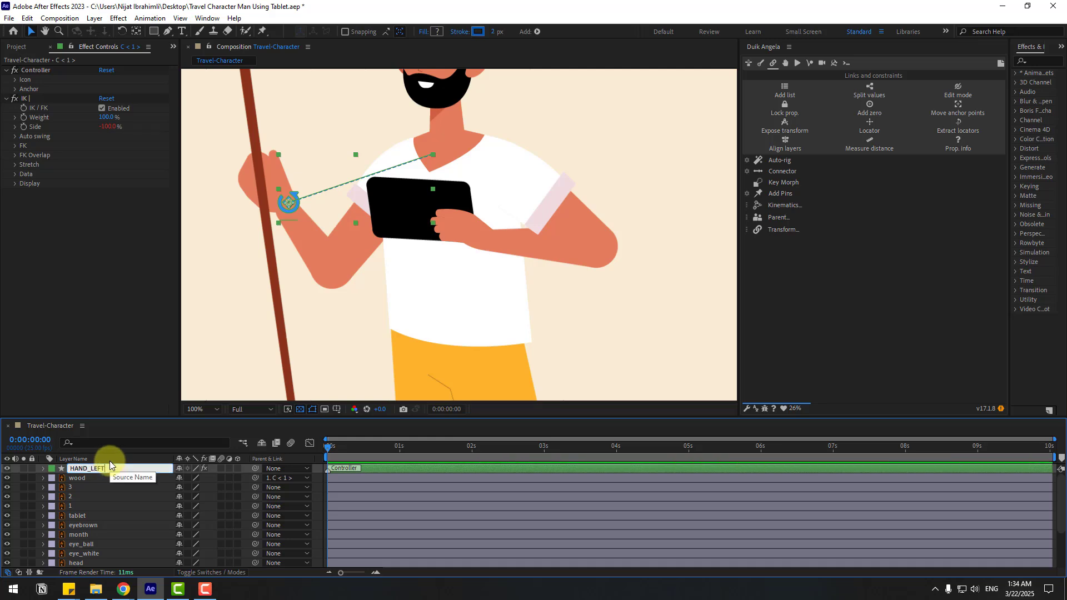
key("Return")
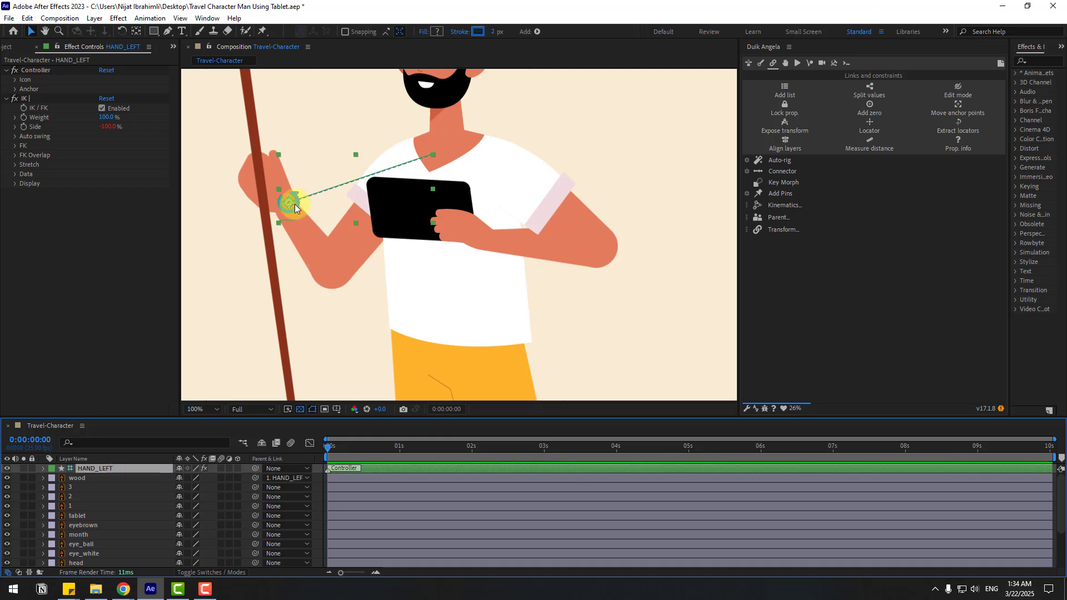
mouse_move(295, 204)
left_mouse_down()
mouse_move(288, 214)
mouse_move(304, 197)
left_mouse_up()
scroll(425, 207, "down", 2)
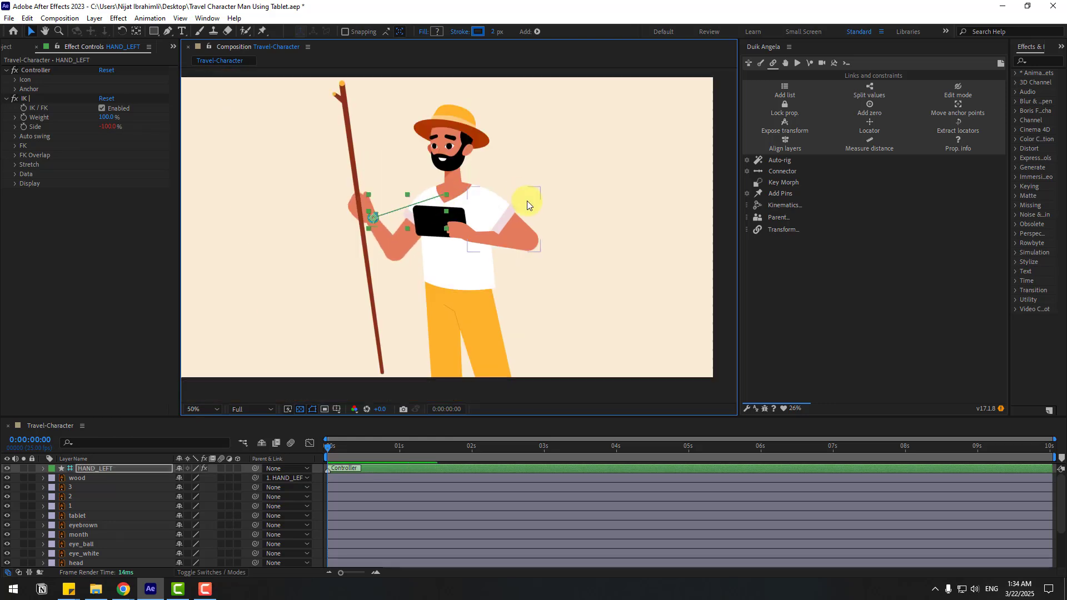
Lower the wood stick into the left hand and set its Rotation to 6°.
left_click(72, 479)
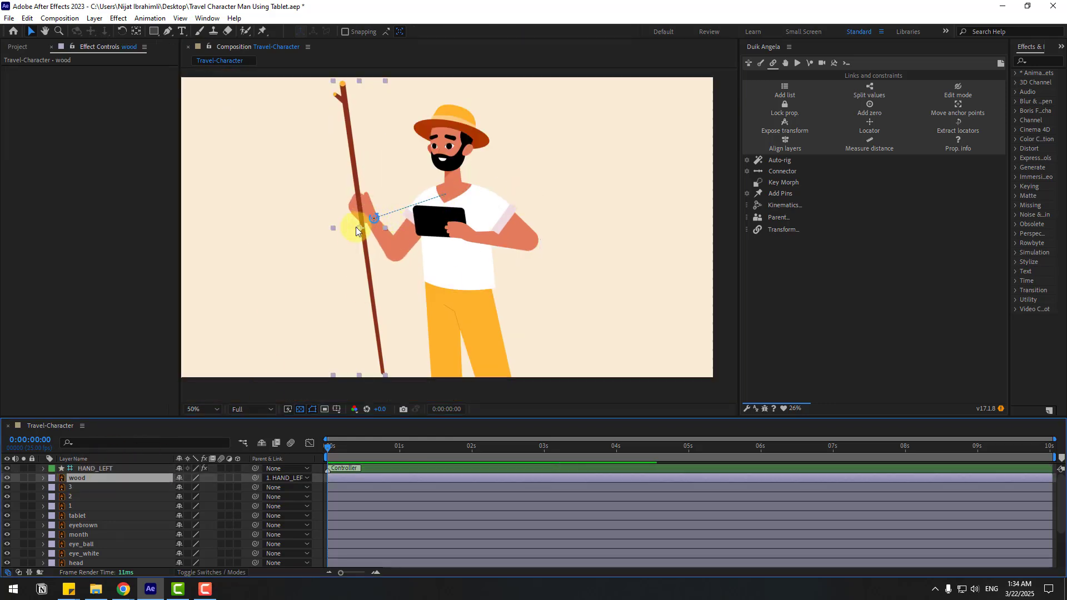
left_click_drag(359, 232, 361, 231)
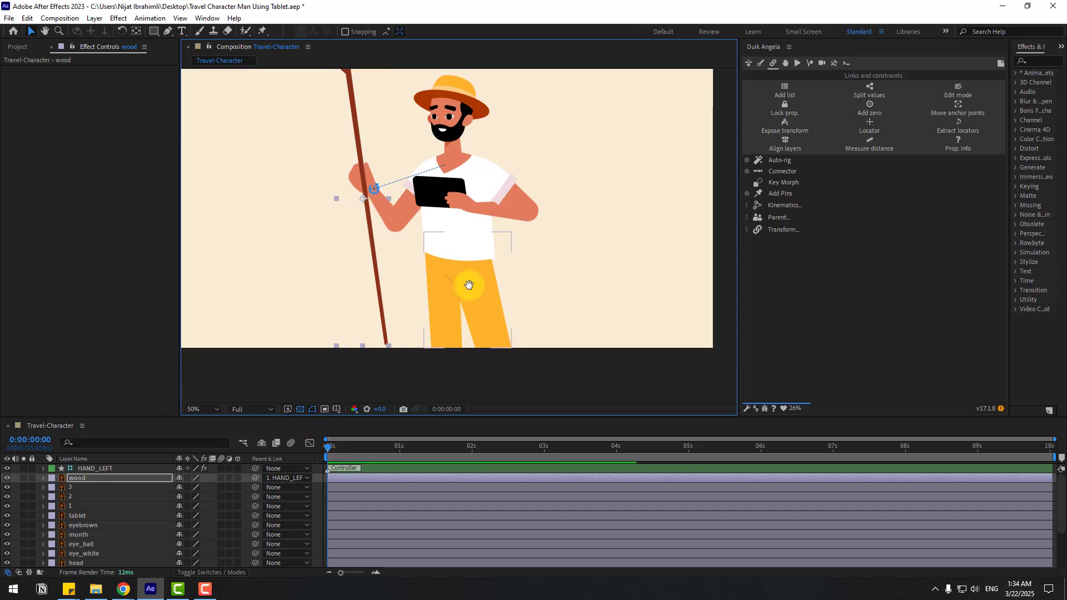
left_click_drag(469, 281, 461, 316)
left_click_drag(350, 214, 361, 246)
left_click(134, 447)
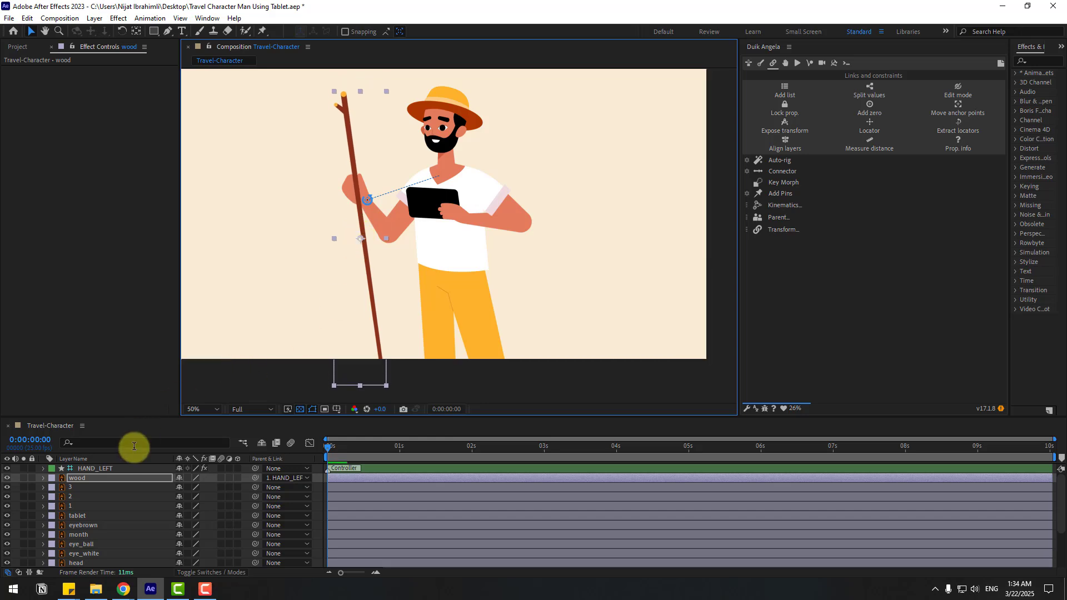
key("r")
left_click_drag(192, 495, 196, 489)
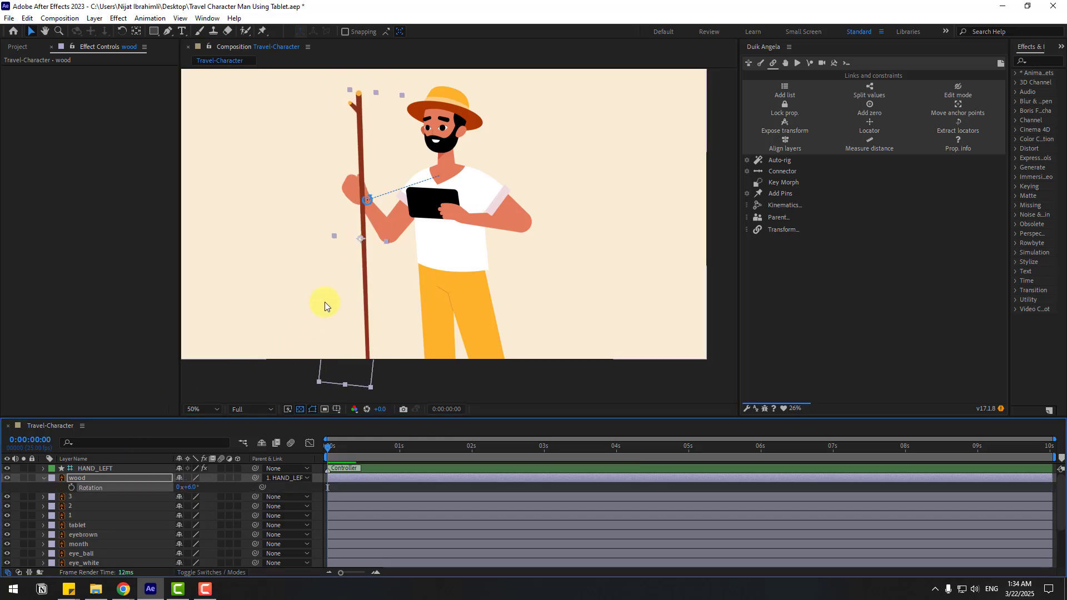
left_click_drag(363, 245, 356, 251)
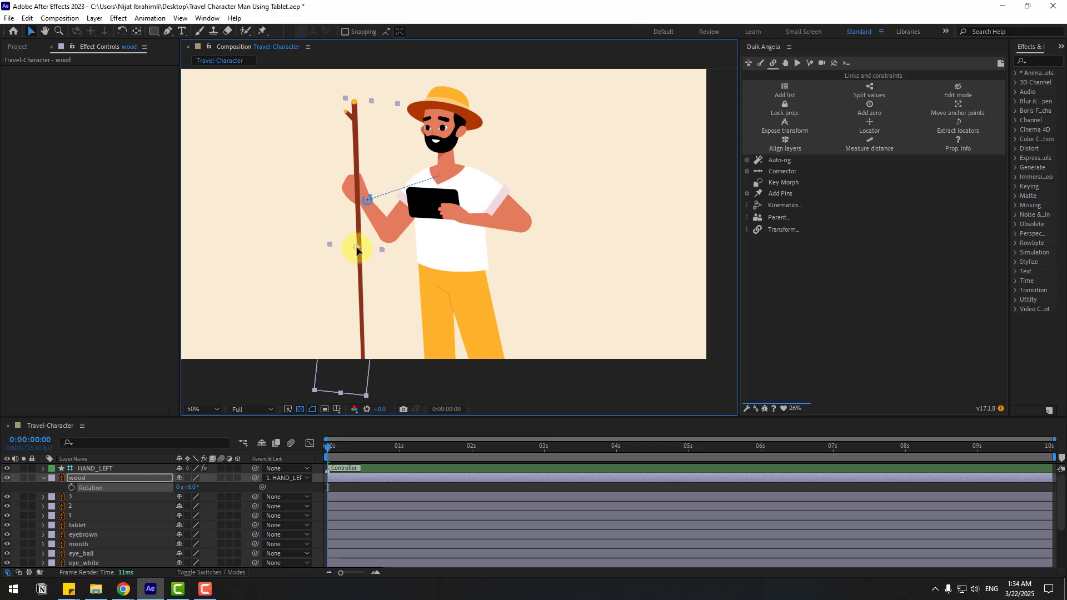
left_click(43, 477)
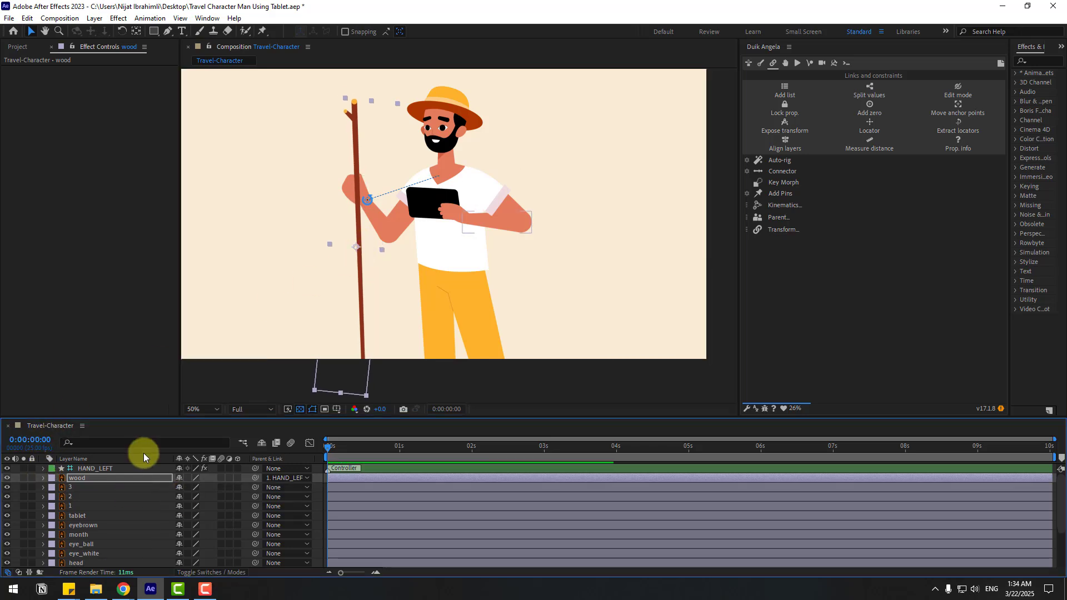
left_click(72, 507)
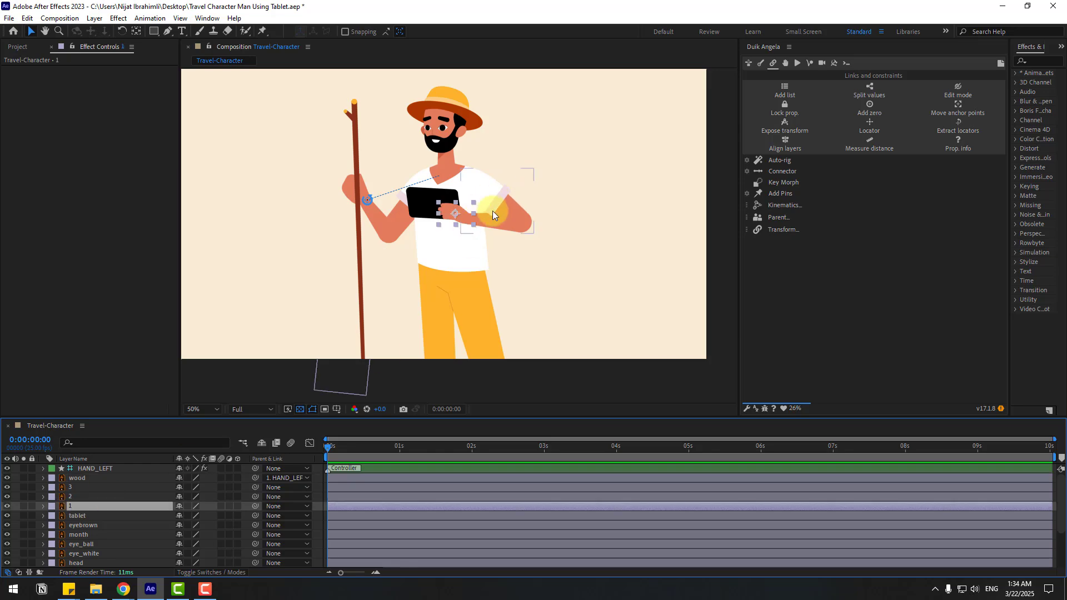
scroll(517, 200, "up", 2)
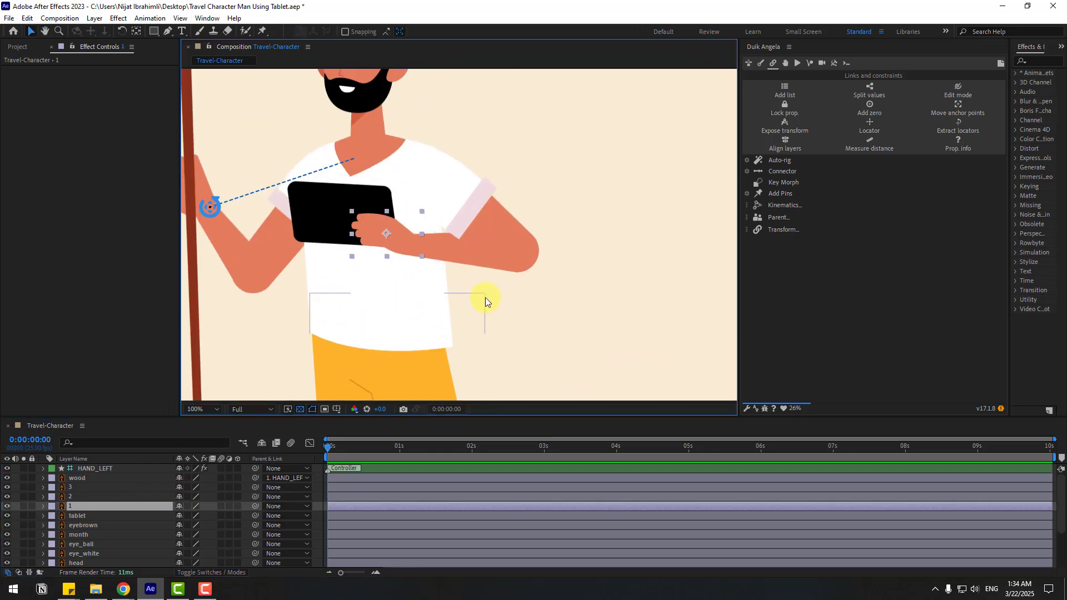
Solo the right hand, forearm and sleeve layers and move their pivots to wrist and shoulder.
left_click(24, 506)
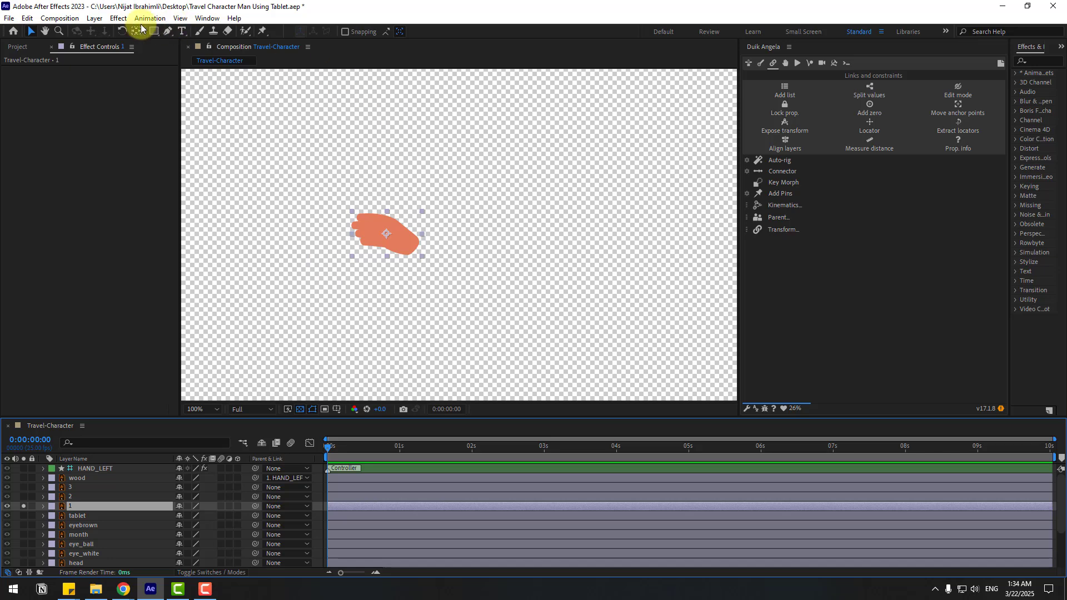
left_click_drag(392, 234, 526, 253)
left_click(72, 496)
left_click(24, 496)
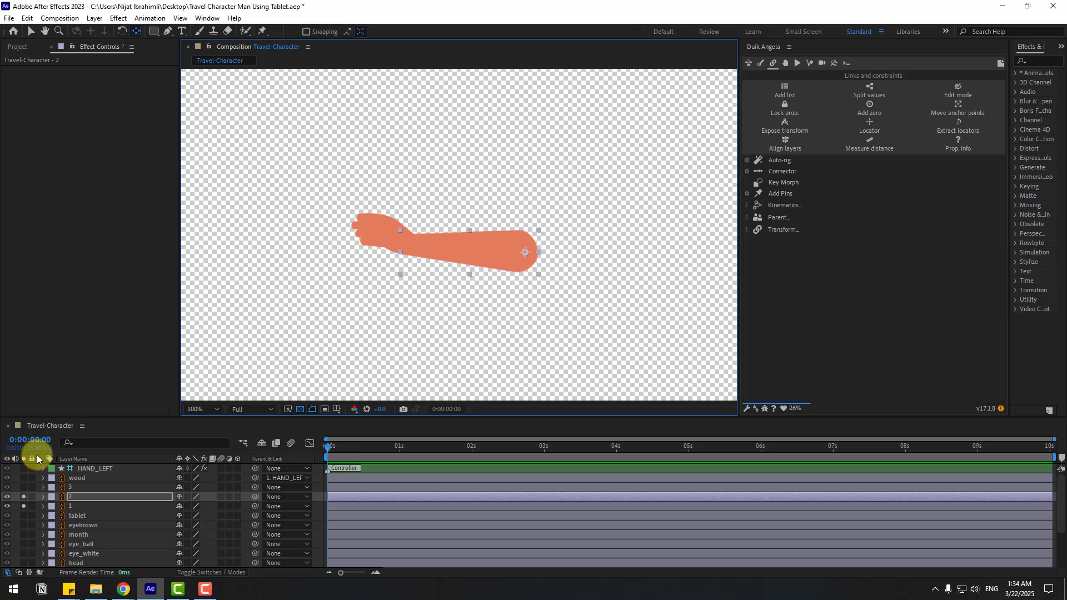
left_click(65, 485)
left_click_drag(23, 487, 23, 497)
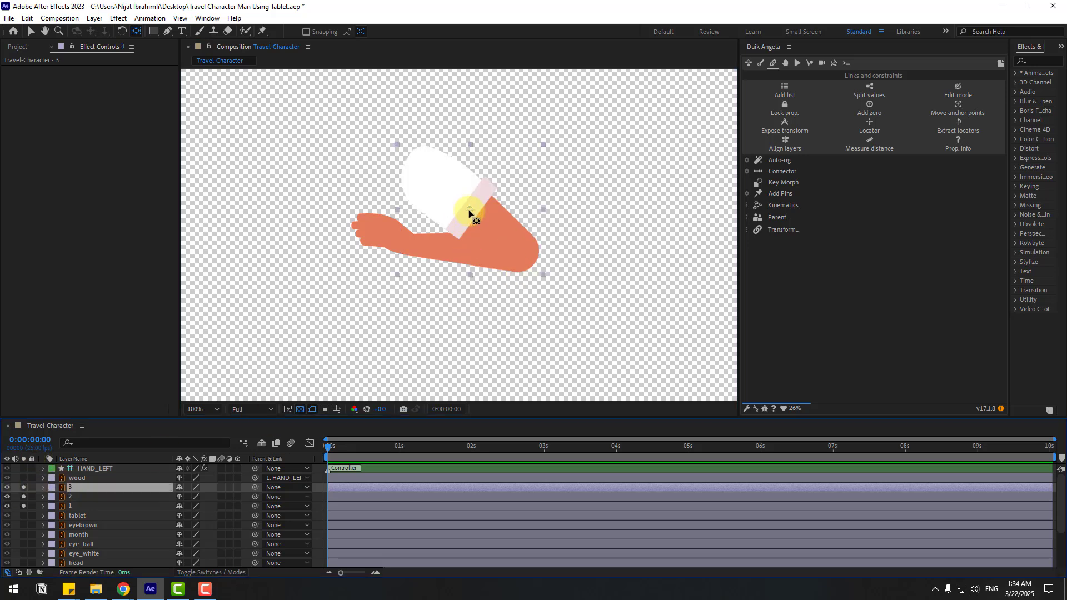
left_click_drag(469, 210, 418, 173)
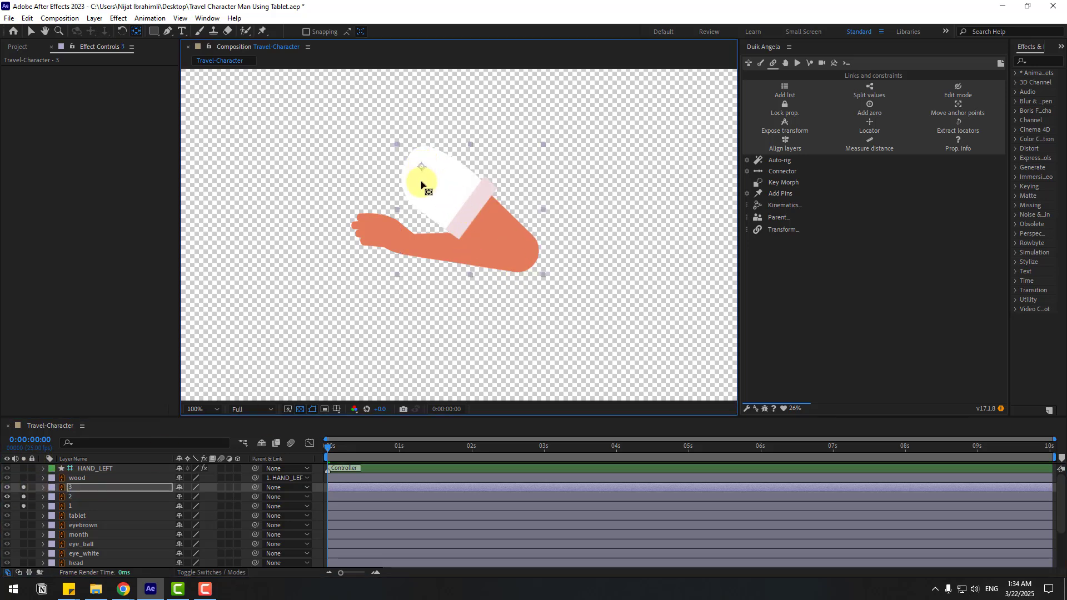
left_click(31, 31)
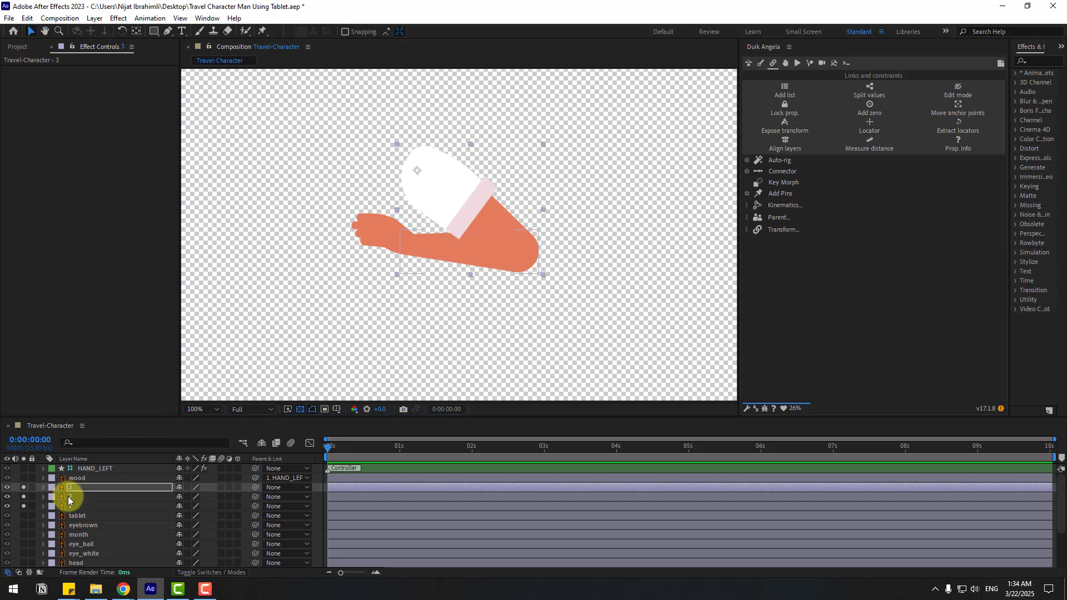
Parent the hand to forearm layer 2 and the forearm to sleeve layer 3, then select all three.
left_click(91, 506)
left_click_drag(256, 506, 89, 497)
left_click(155, 499)
left_click_drag(253, 500, 71, 487)
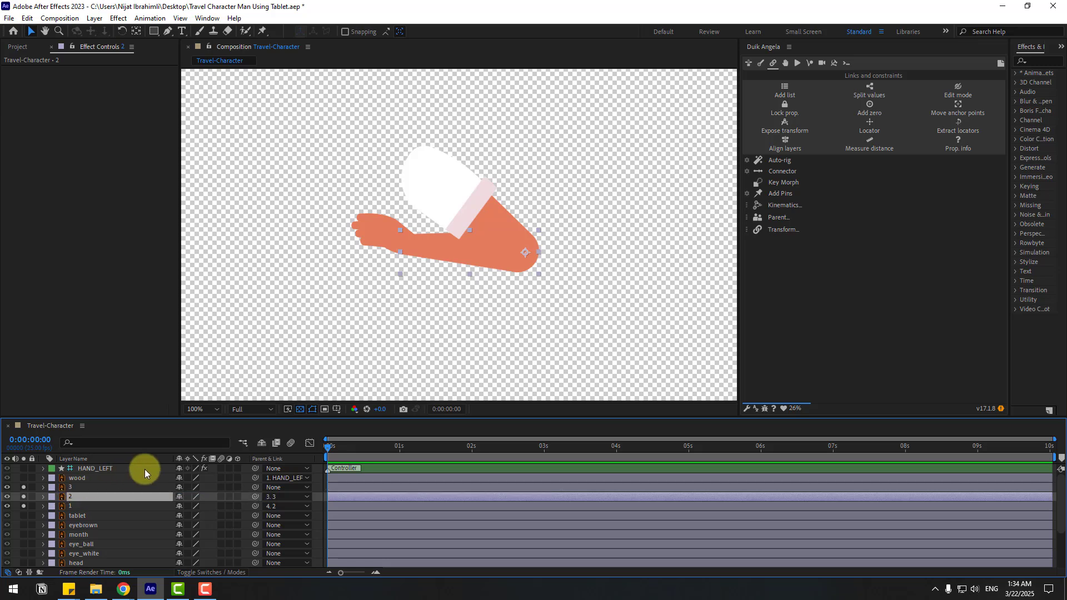
left_click(69, 488)
left_click(78, 505, "shift")
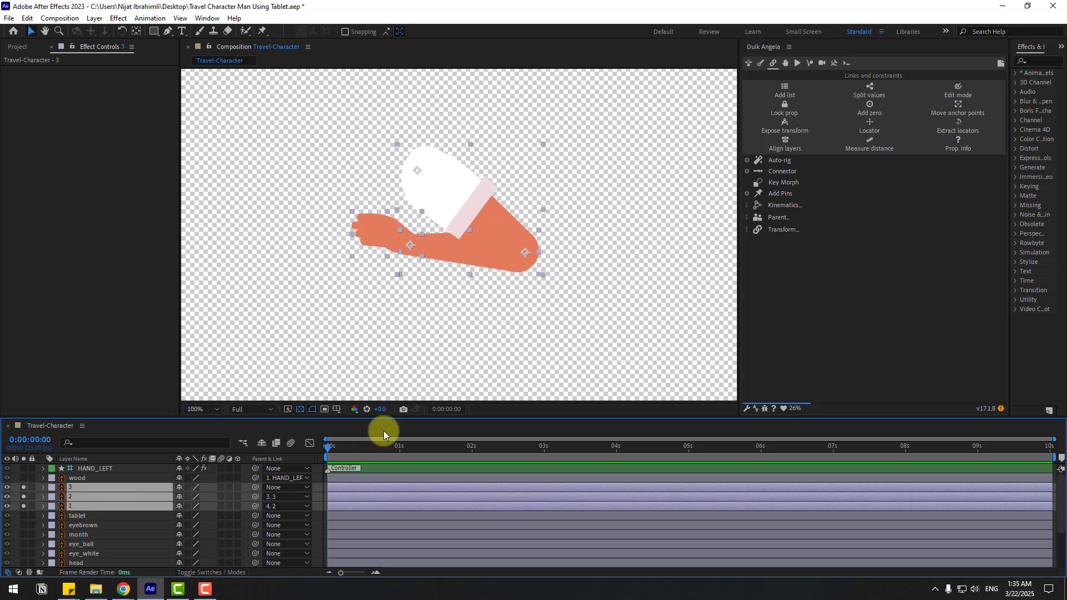
Auto-rig the right arm with Duik, test and undo a bend, and rename the controller HAND_RIGHT.
left_click(785, 162)
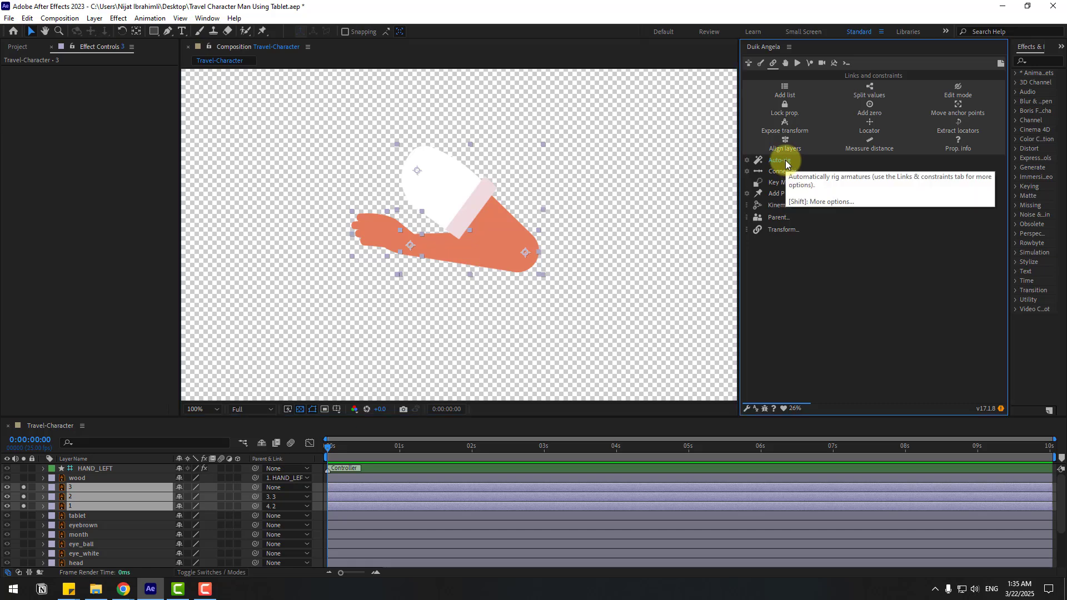
left_click(529, 337)
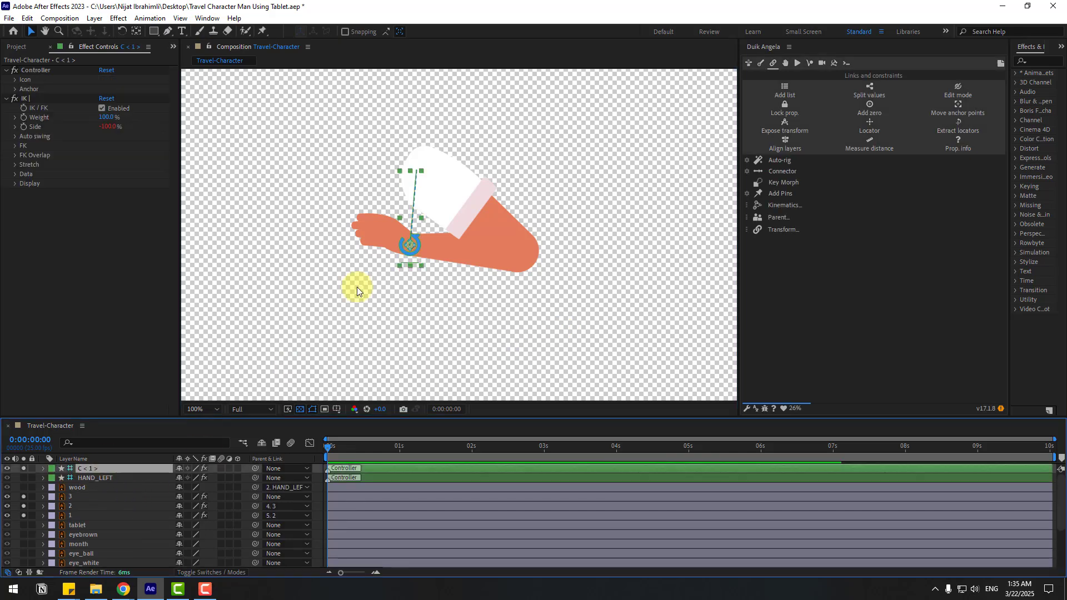
mouse_move(413, 251)
left_mouse_down()
mouse_move(394, 267)
mouse_move(422, 258)
mouse_move(399, 299)
mouse_move(417, 291)
mouse_move(415, 300)
left_mouse_up()
key("ctrl+z")
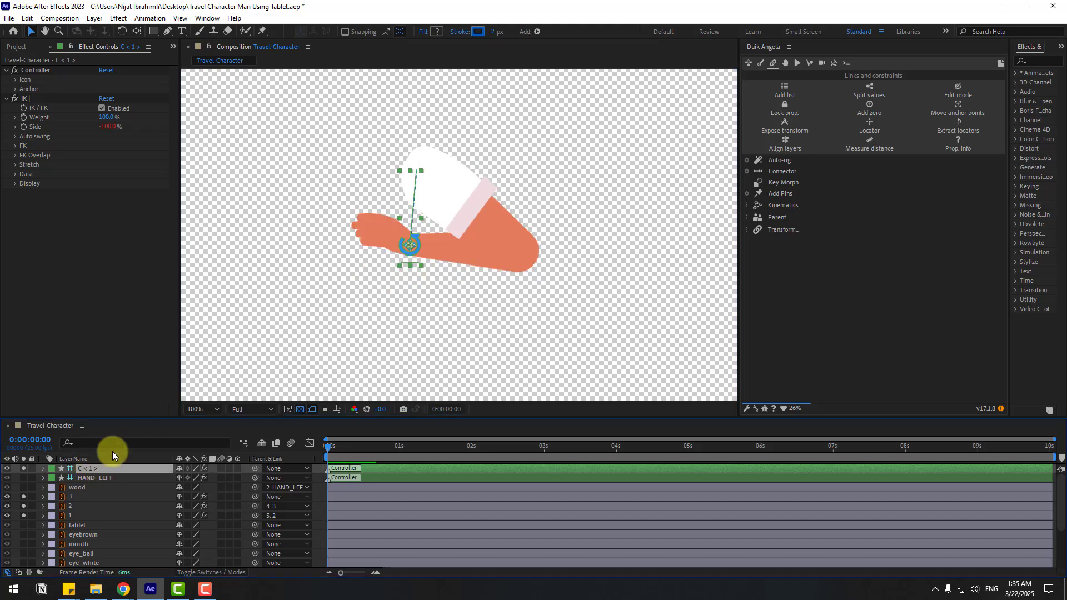
key("Return")
type("HAND_")
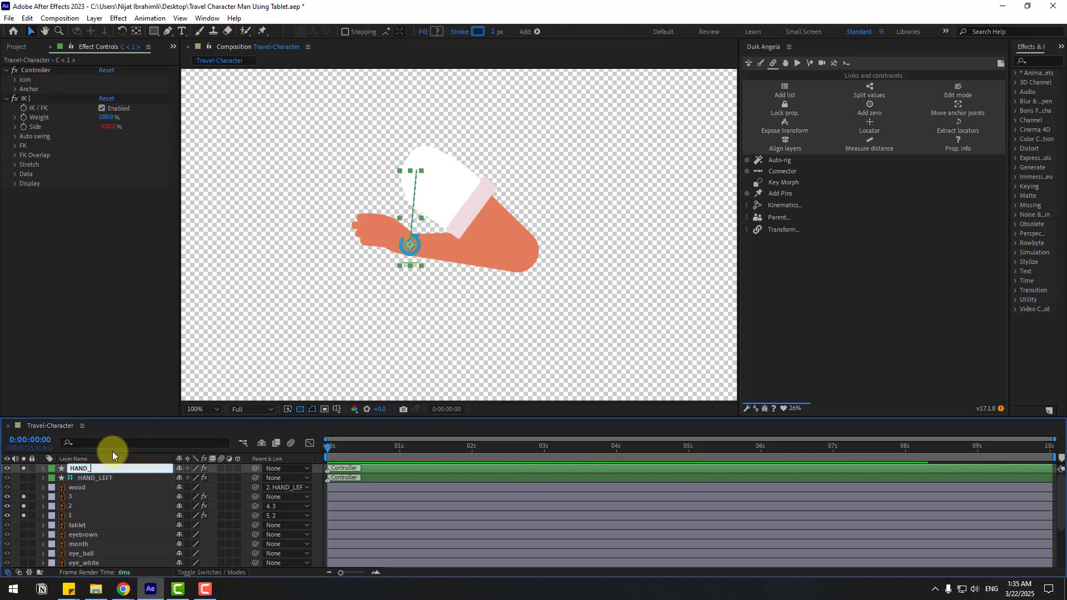
type("RIGHT")
Confirm the HAND_RIGHT name, unsolo the arm layers, and test-move the controller.
key("Return")
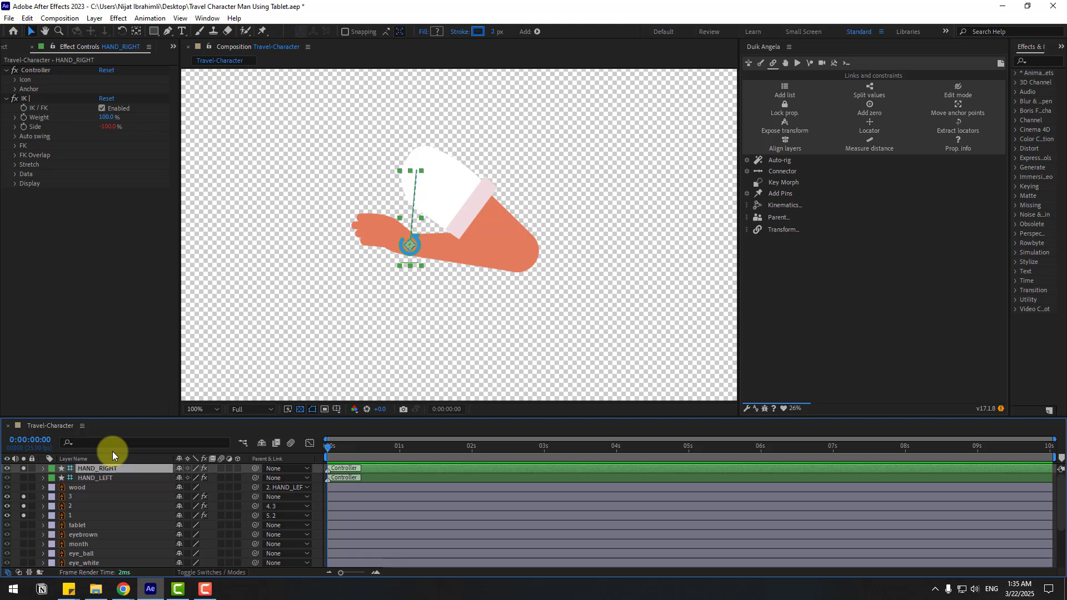
left_click(106, 469)
left_click_drag(23, 496, 24, 516)
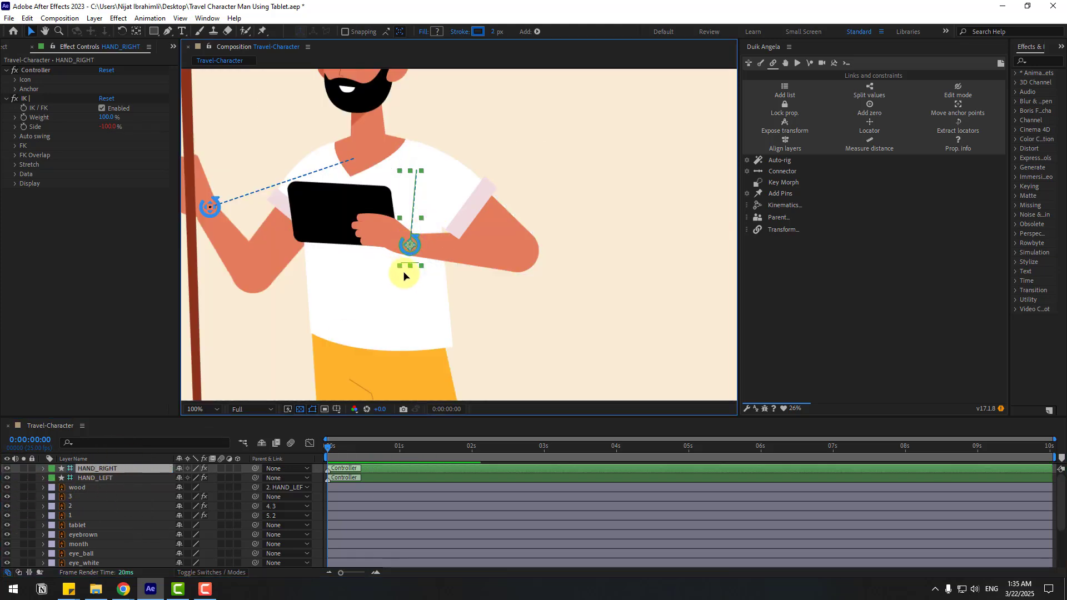
mouse_move(404, 276)
left_mouse_down()
mouse_move(400, 255)
mouse_move(417, 274)
left_mouse_up()
key("ctrl+z")
Parent the tablet to HAND_RIGHT, test it moving with the hand, and zoom out to 50%.
left_click(81, 524)
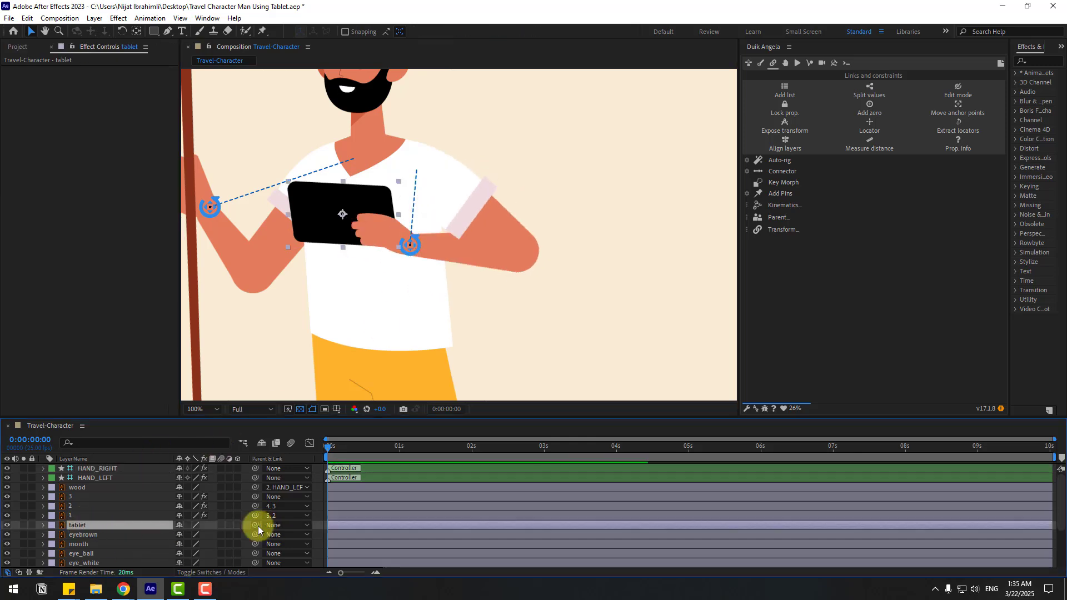
left_click_drag(256, 525, 107, 470)
left_click(400, 270)
mouse_move(412, 246)
left_mouse_down()
mouse_move(418, 268)
mouse_move(424, 246)
left_mouse_up()
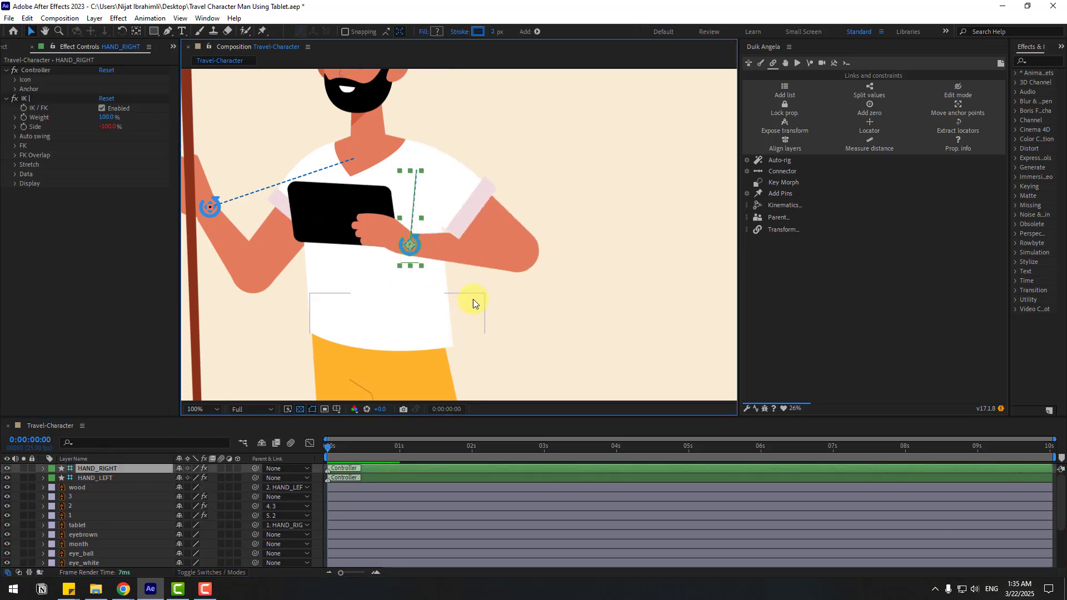
key("comma")
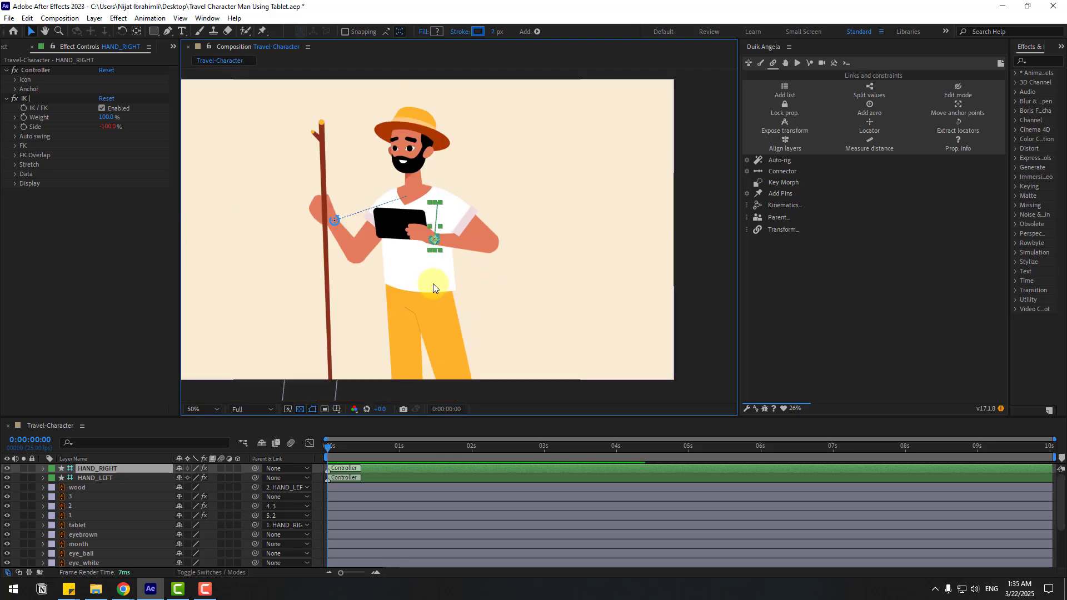
left_click(434, 288)
scroll(111, 498, "down", 3)
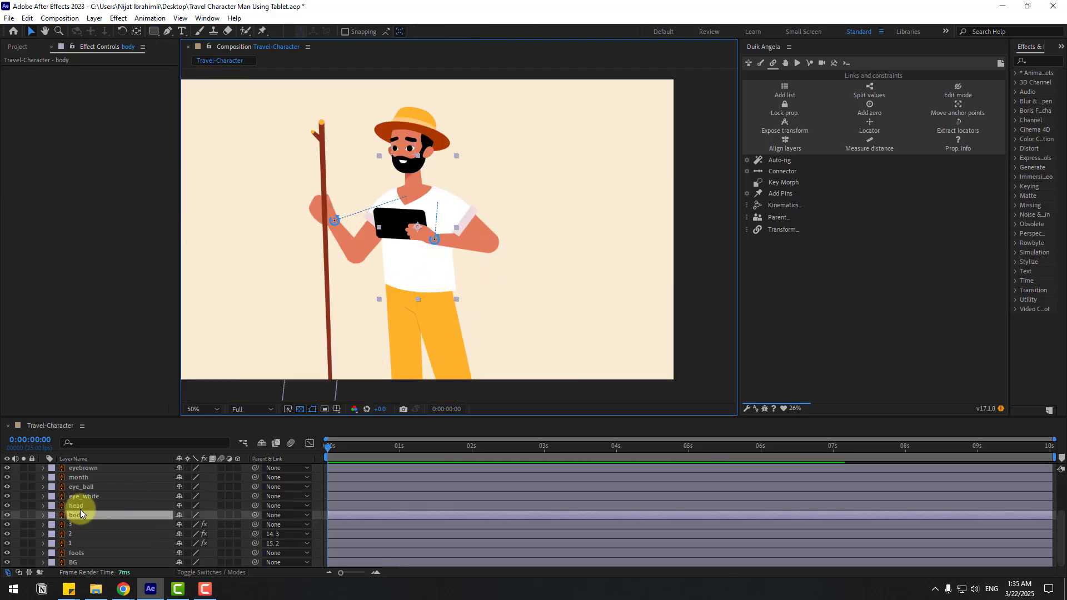
Solo the body and move its anchor point down to the waist with the Pan Behind tool.
left_click(23, 515)
key("y")
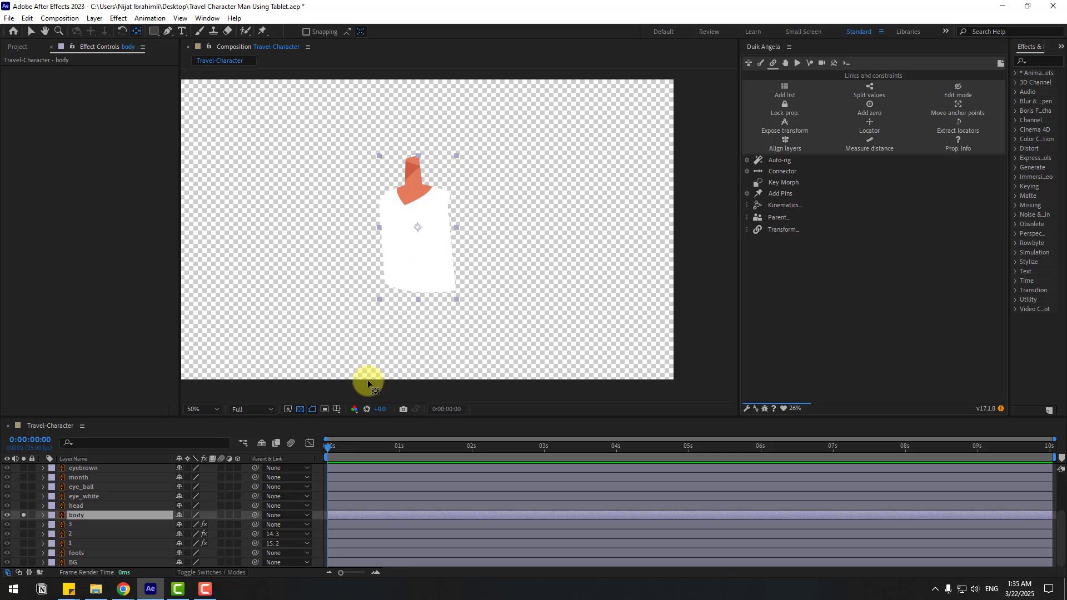
left_click_drag(417, 232, 422, 287)
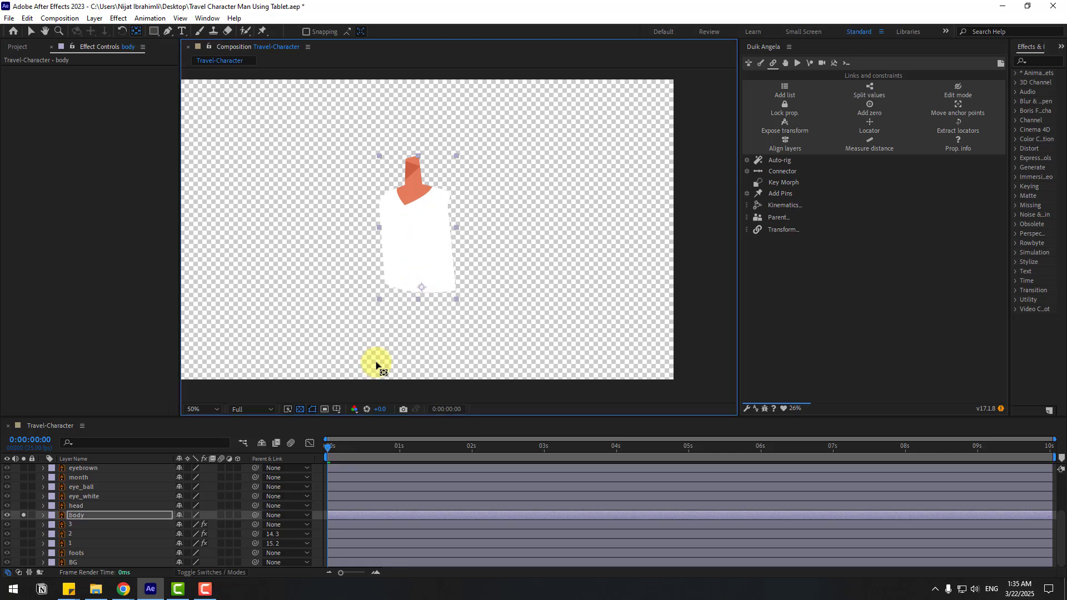
left_click(300, 409)
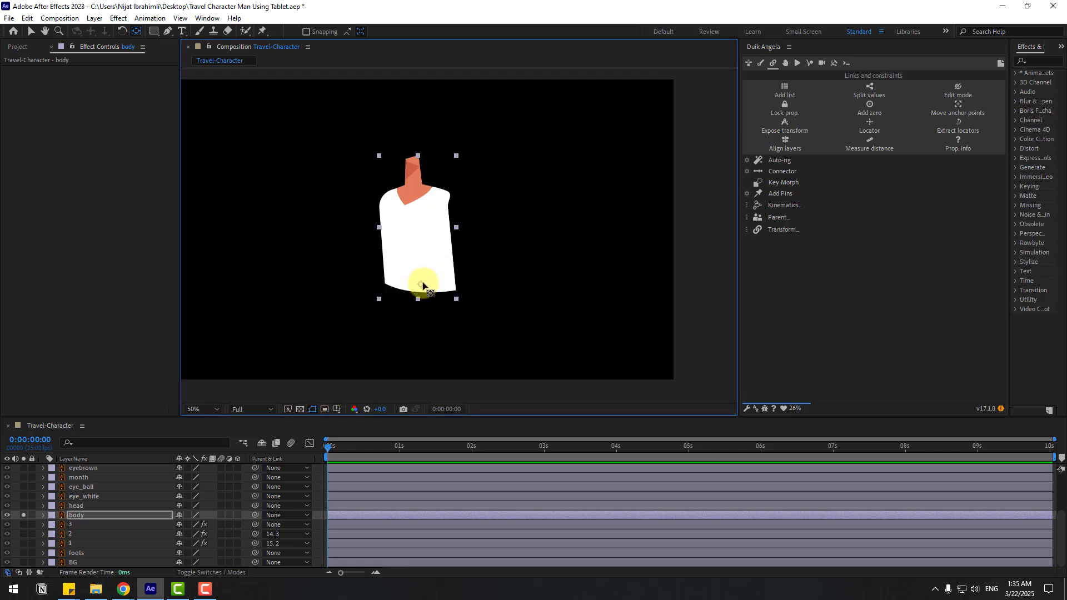
left_click(31, 31)
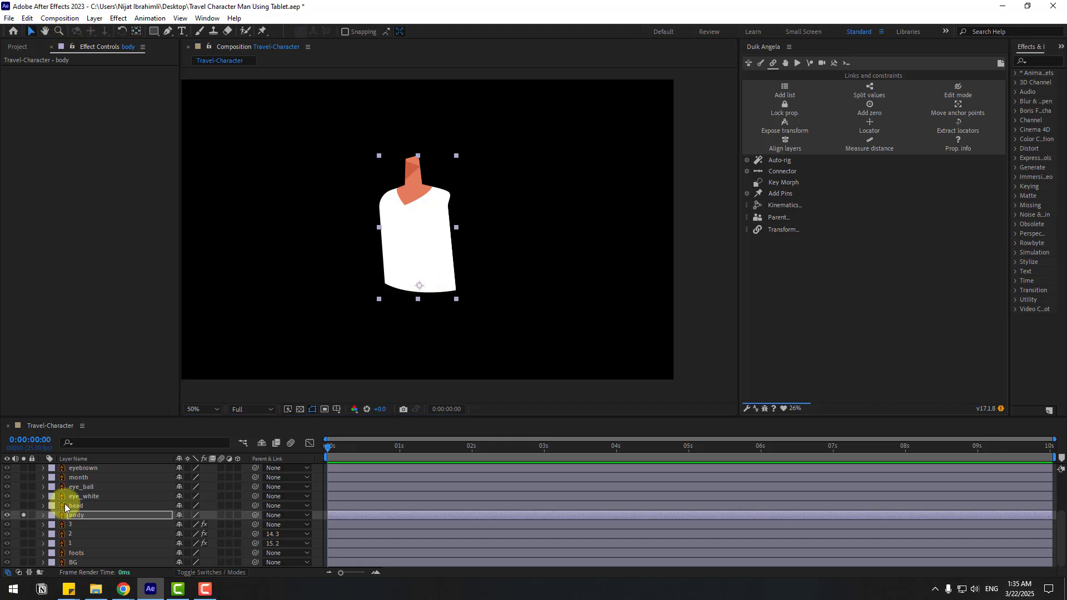
left_click(23, 515)
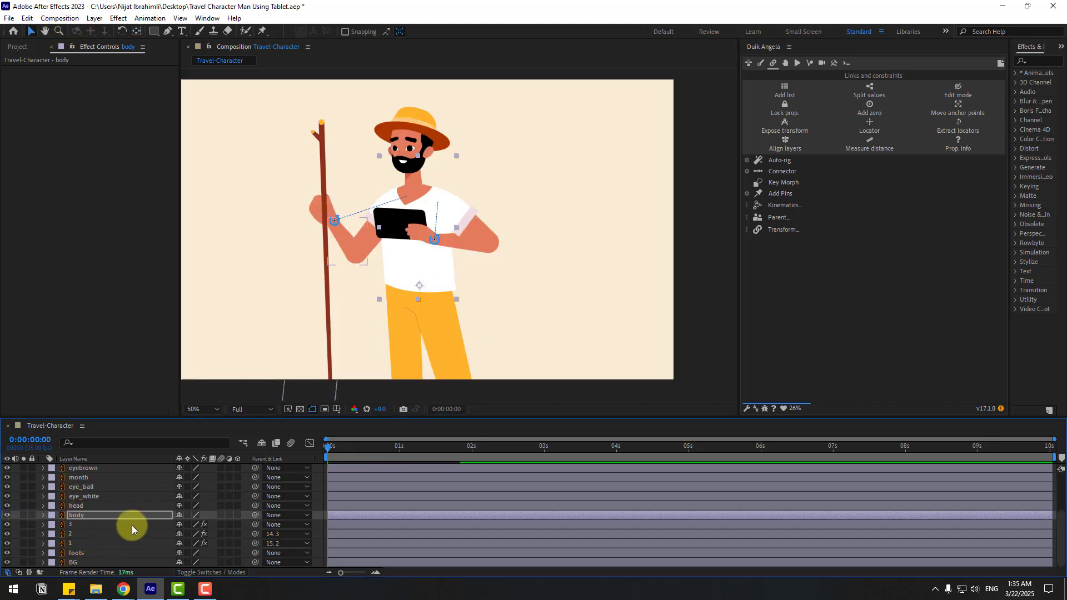
Parent sleeve layer 3 to the body and test by moving and rotating the body.
left_click(72, 525)
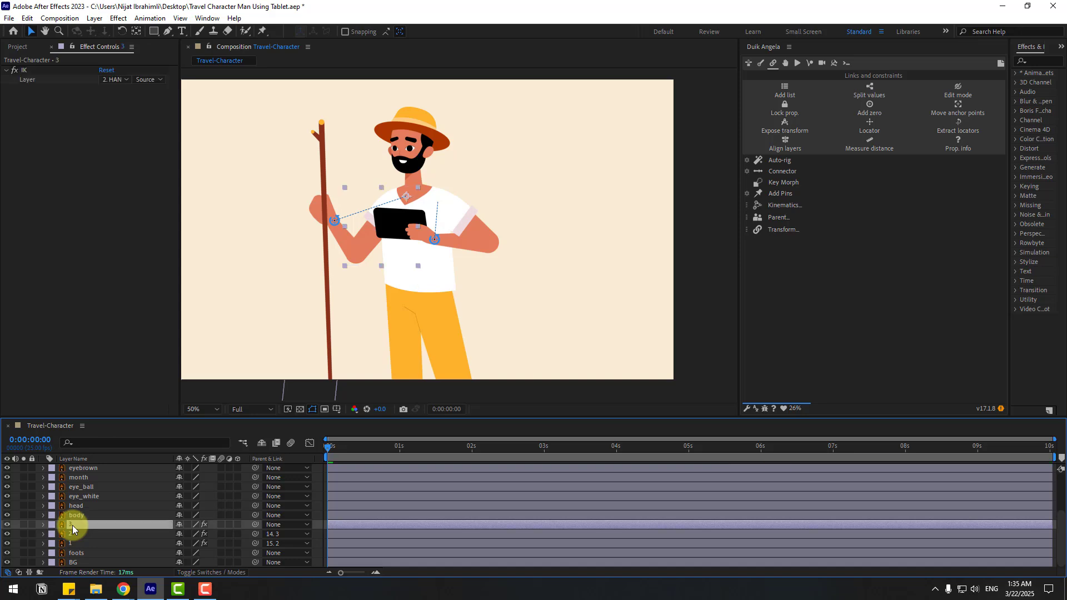
scroll(80, 528, "up", 1)
scroll(80, 481, "up", 3)
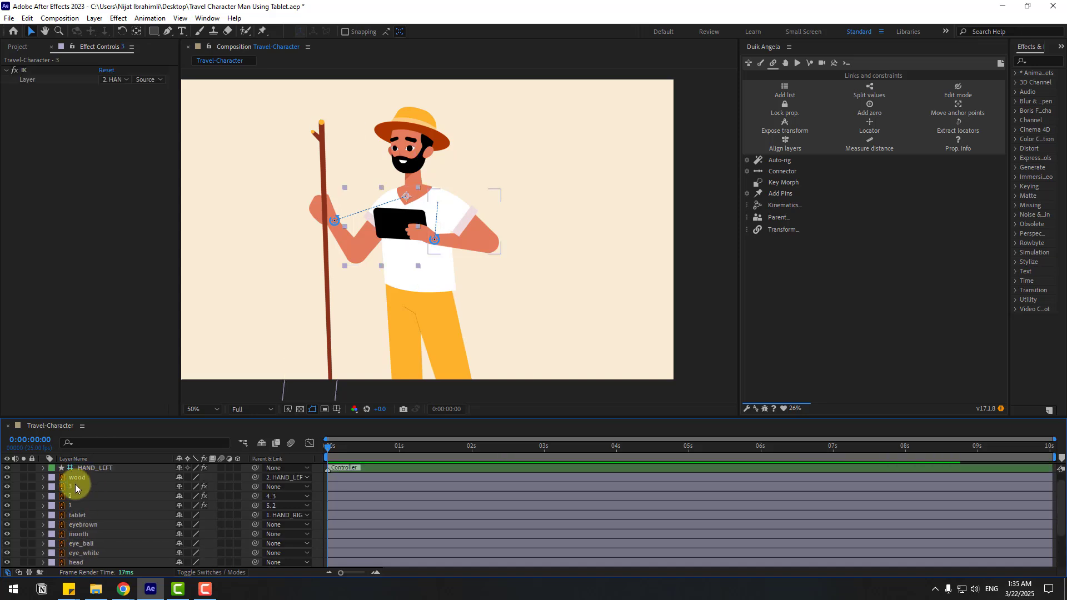
left_click_drag(255, 487, 88, 514)
left_click(85, 549)
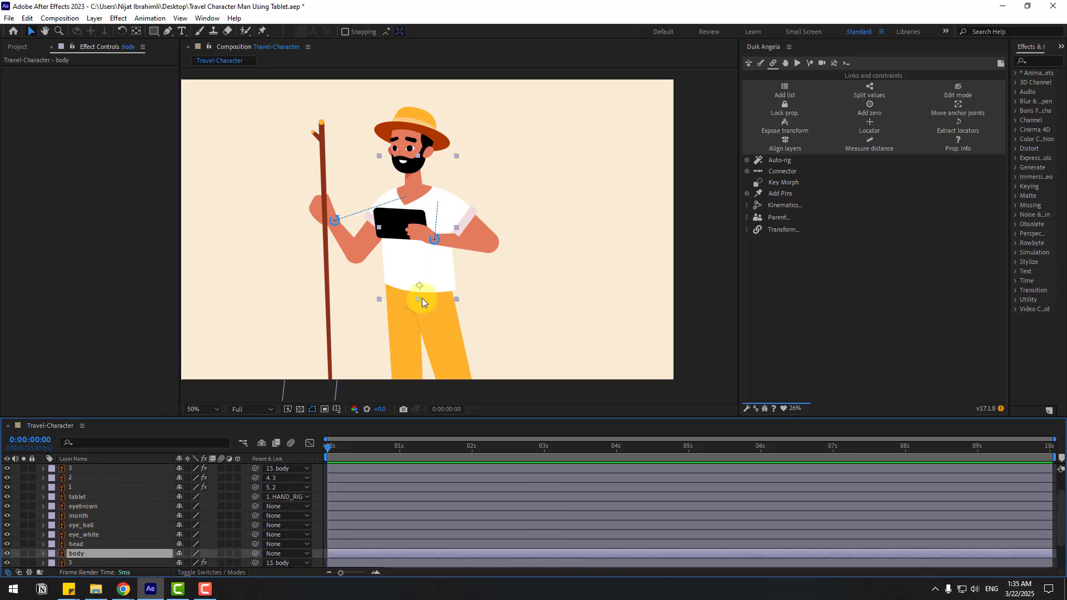
mouse_move(401, 255)
left_mouse_down()
mouse_move(474, 274)
mouse_move(428, 246)
mouse_move(388, 255)
mouse_move(412, 268)
mouse_move(405, 225)
mouse_move(460, 274)
mouse_move(470, 247)
mouse_move(398, 278)
mouse_move(400, 255)
mouse_move(400, 264)
left_mouse_up()
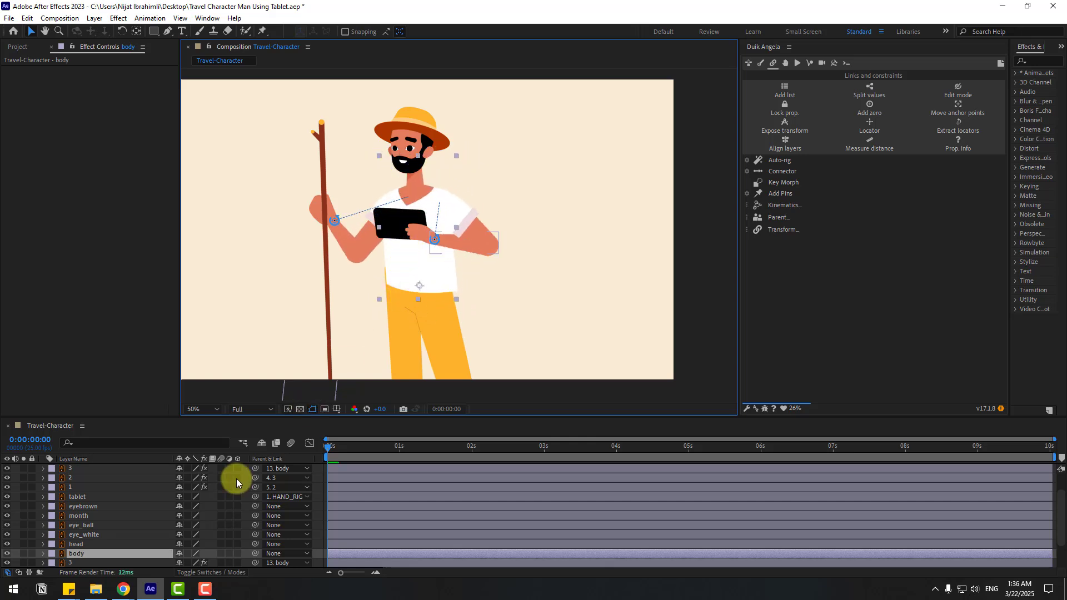
scroll(145, 504, "down", 2)
key("r")
left_click_drag(187, 527, 184, 524)
left_click(42, 516)
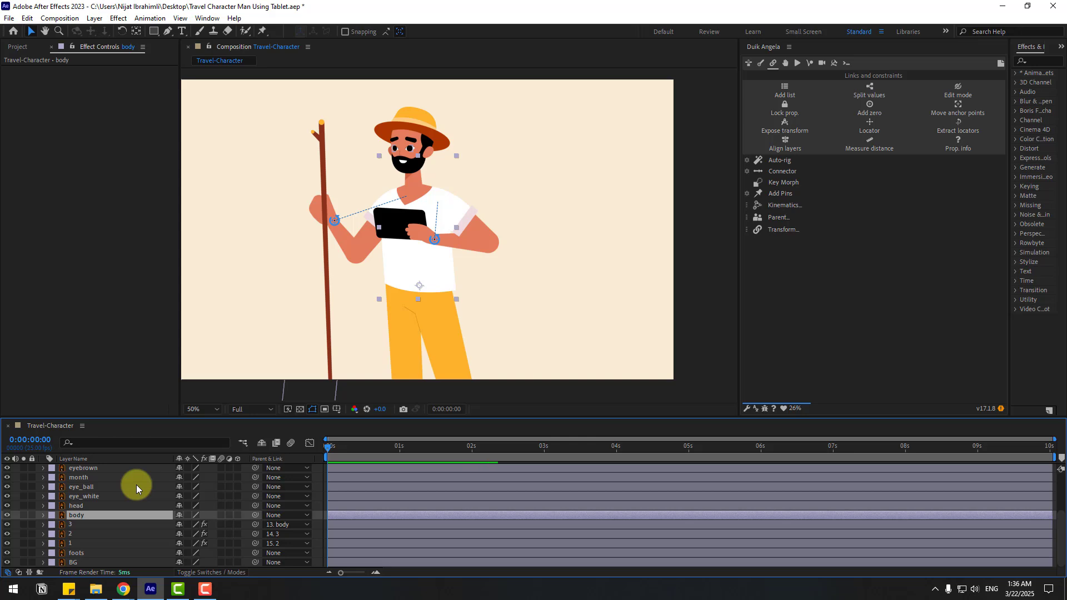
Parent the head layer to the body.
left_click(77, 505)
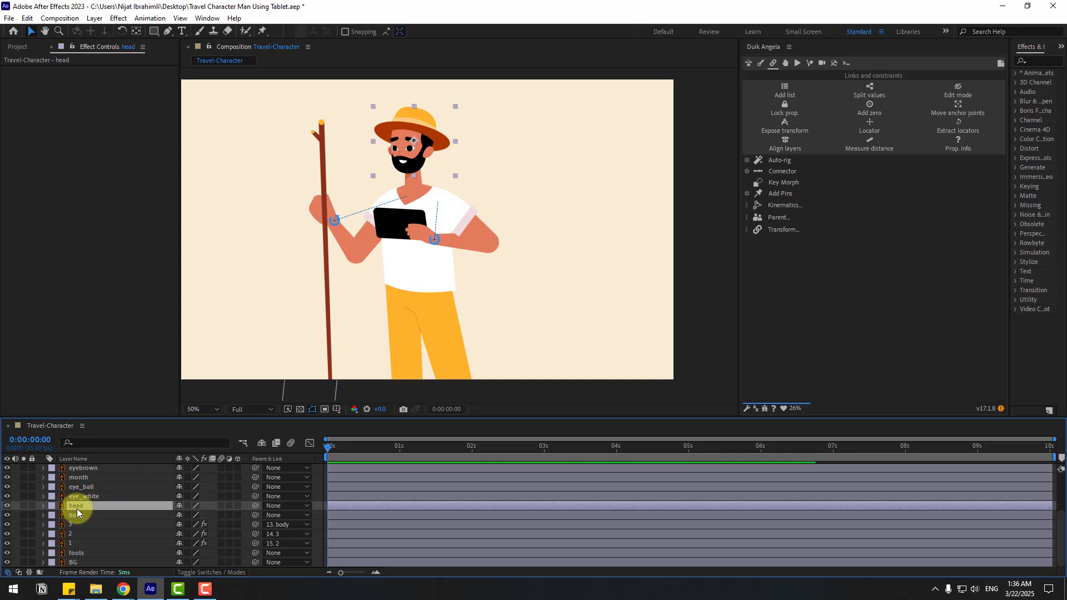
left_click_drag(249, 506, 81, 514)
scroll(406, 173, "up", 2)
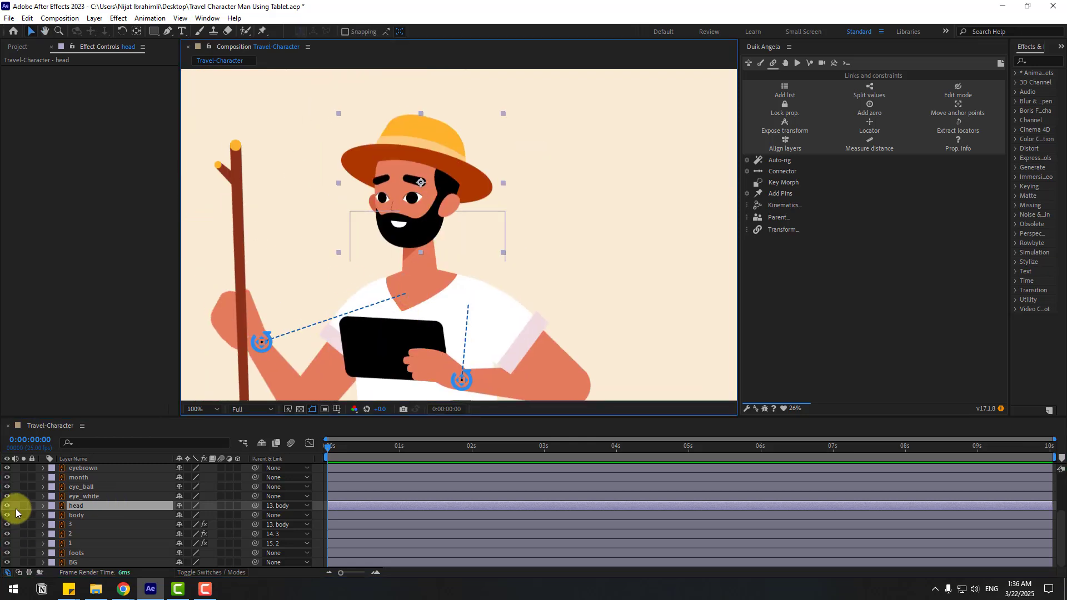
Solo the head over the transparency grid and move its anchor point down to the chin.
left_click(24, 506)
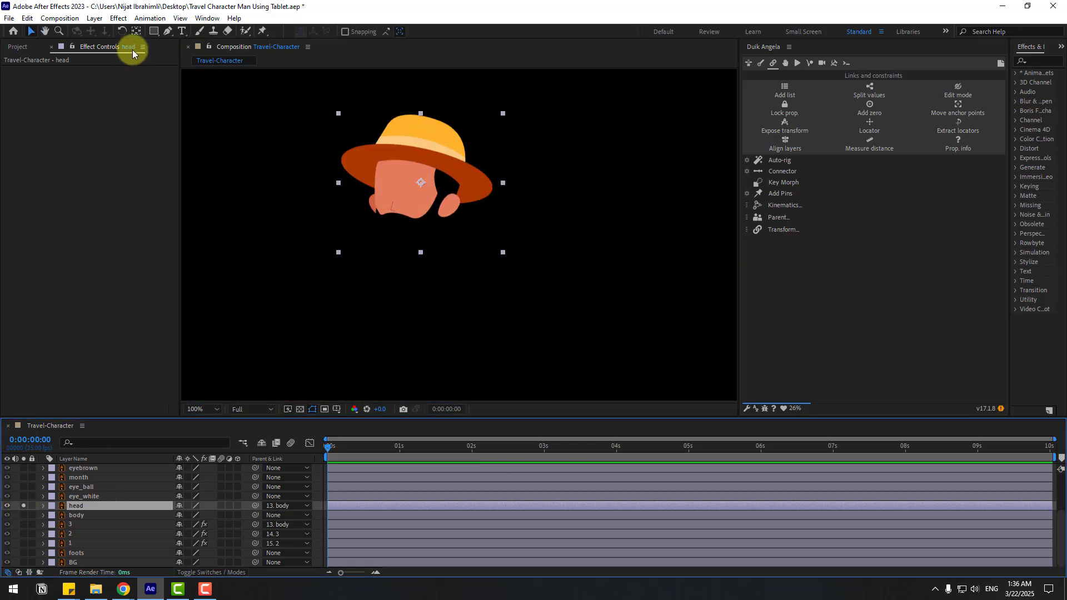
left_click(300, 409)
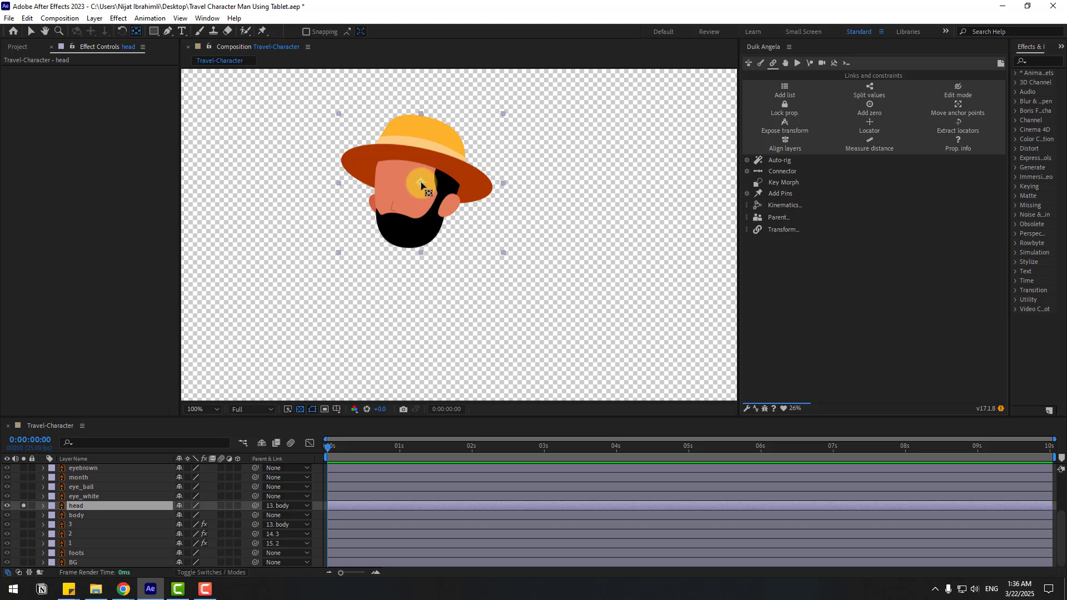
left_click_drag(421, 182, 422, 250)
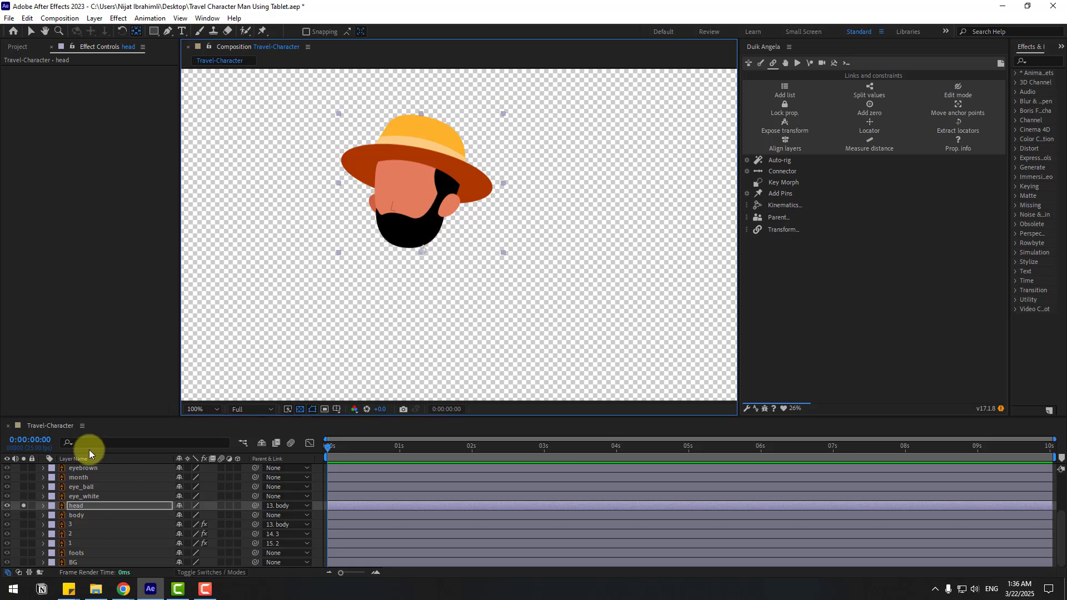
left_click(31, 31)
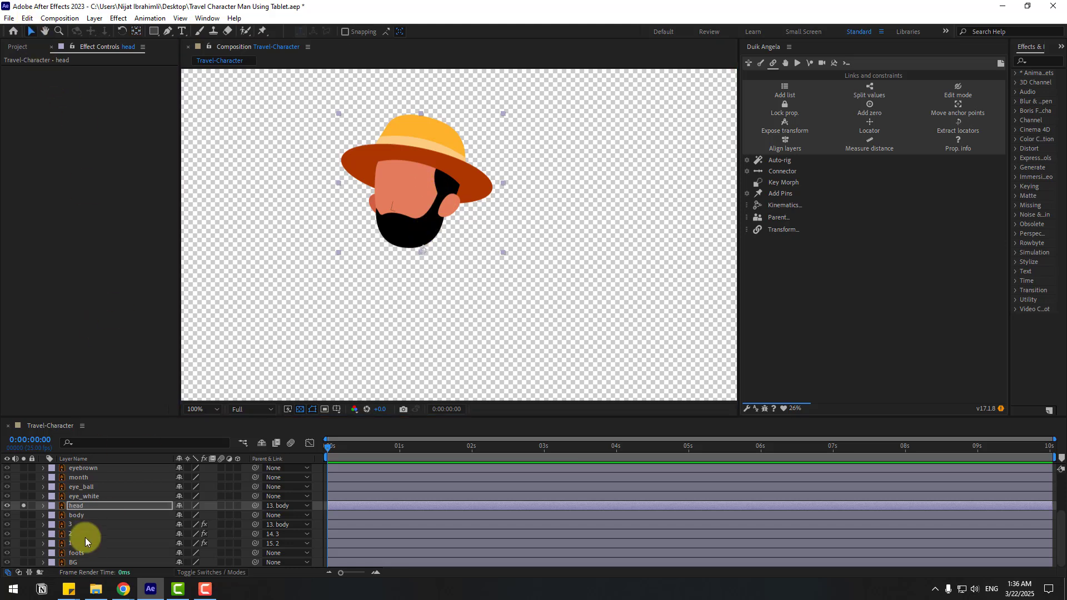
left_click(85, 498)
left_click(22, 496)
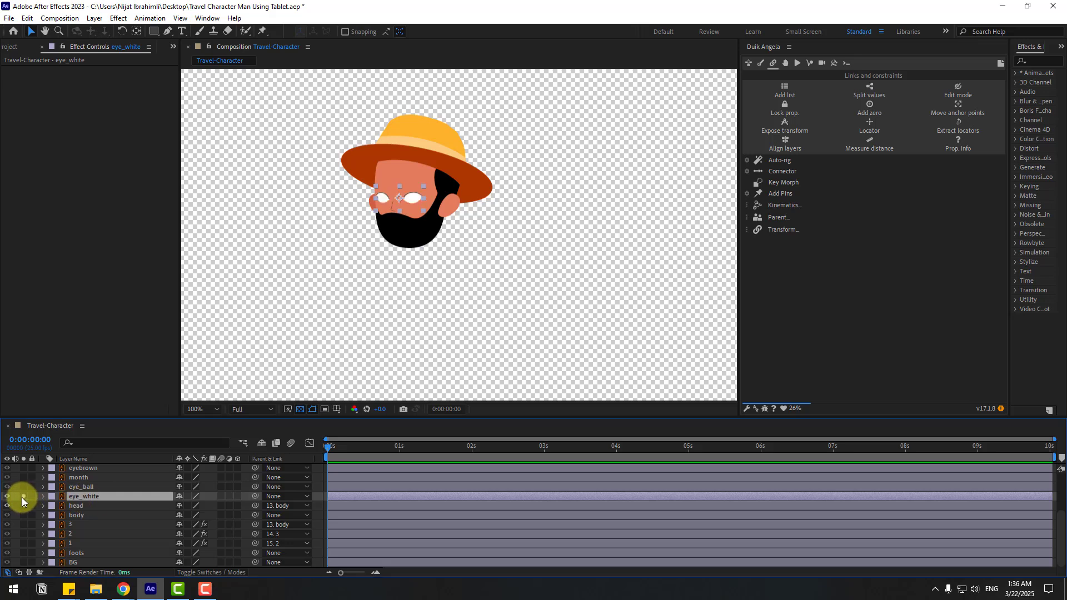
Show the pupils and set eye_ball's Track Matte to the eye_white layer.
left_click(22, 487)
scroll(287, 168, "up", 1)
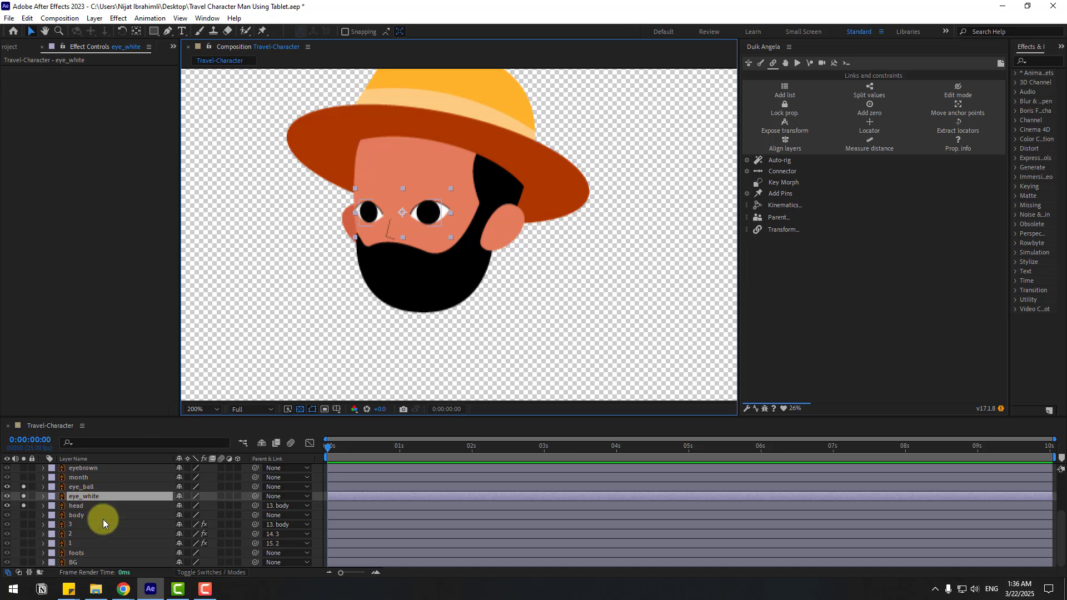
left_click(187, 572)
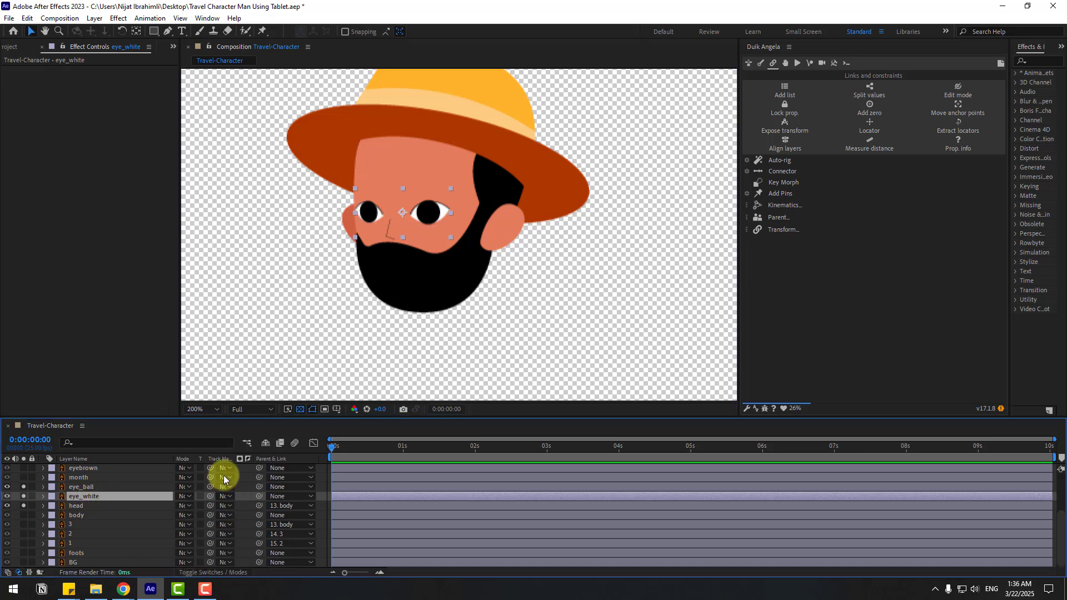
left_click(85, 488)
left_click_drag(209, 489, 79, 496)
Make eye_white visible again and shift the pupils right and down inside the eyes.
left_click(99, 497)
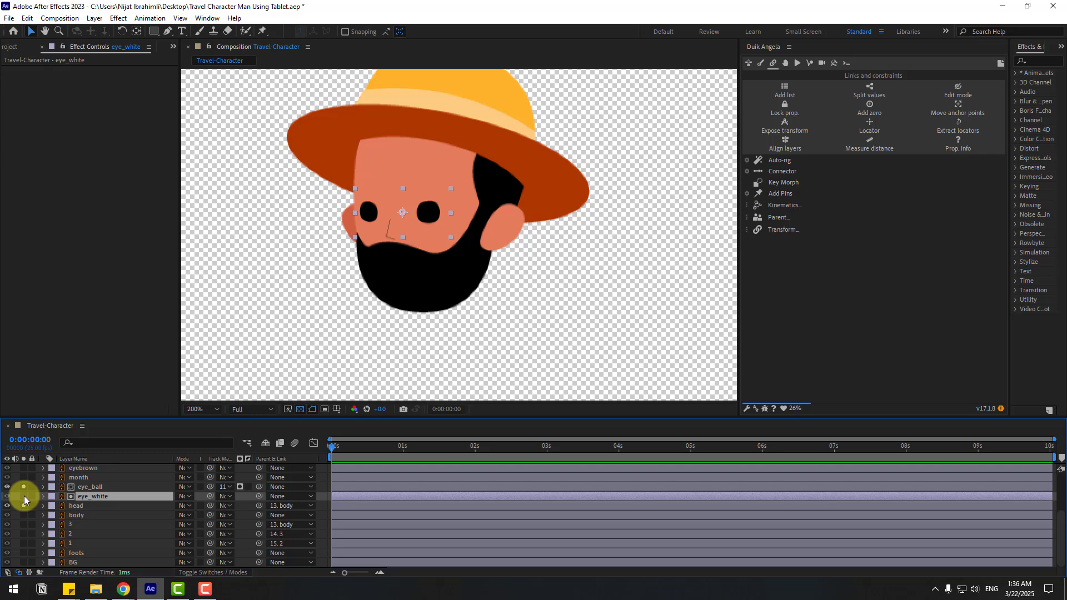
left_click(25, 496)
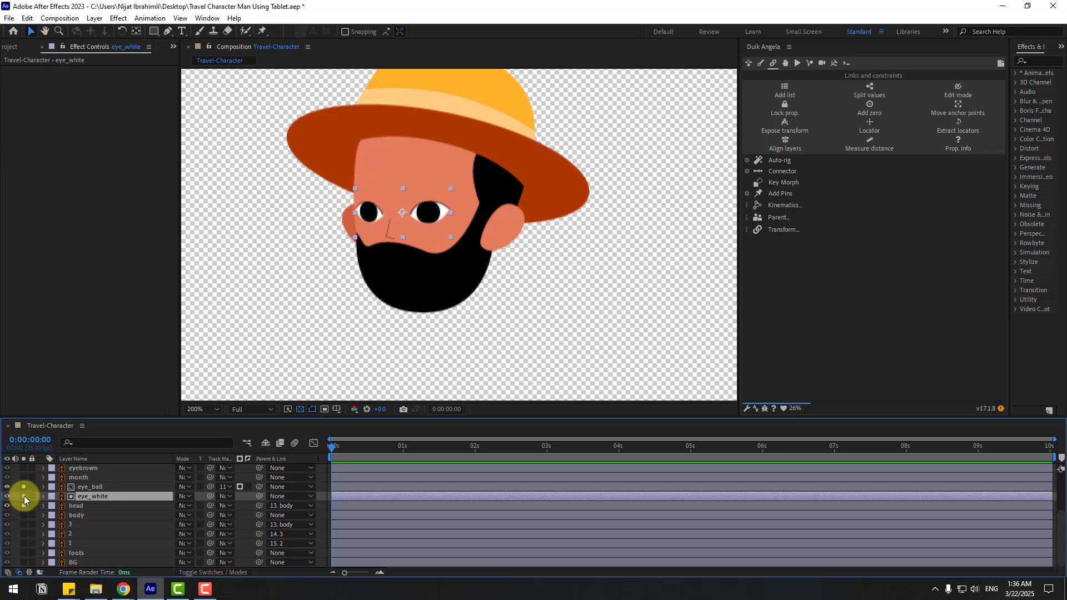
left_click(91, 488)
scroll(404, 256, "up", 3)
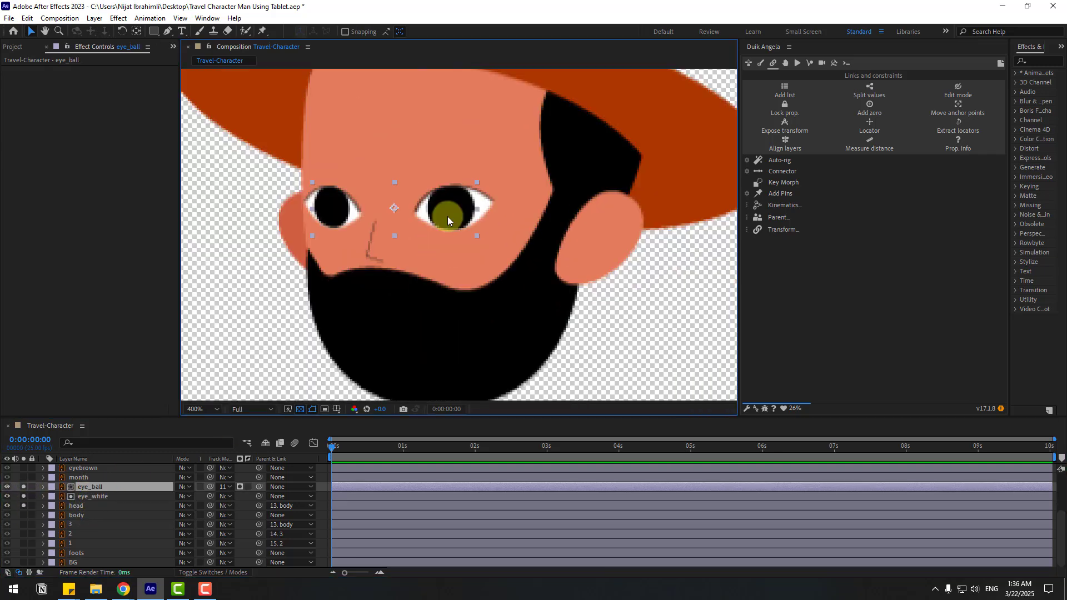
mouse_move(448, 215)
left_mouse_down()
mouse_move(477, 222)
mouse_move(431, 211)
mouse_move(472, 211)
mouse_move(424, 214)
mouse_move(451, 206)
left_mouse_up()
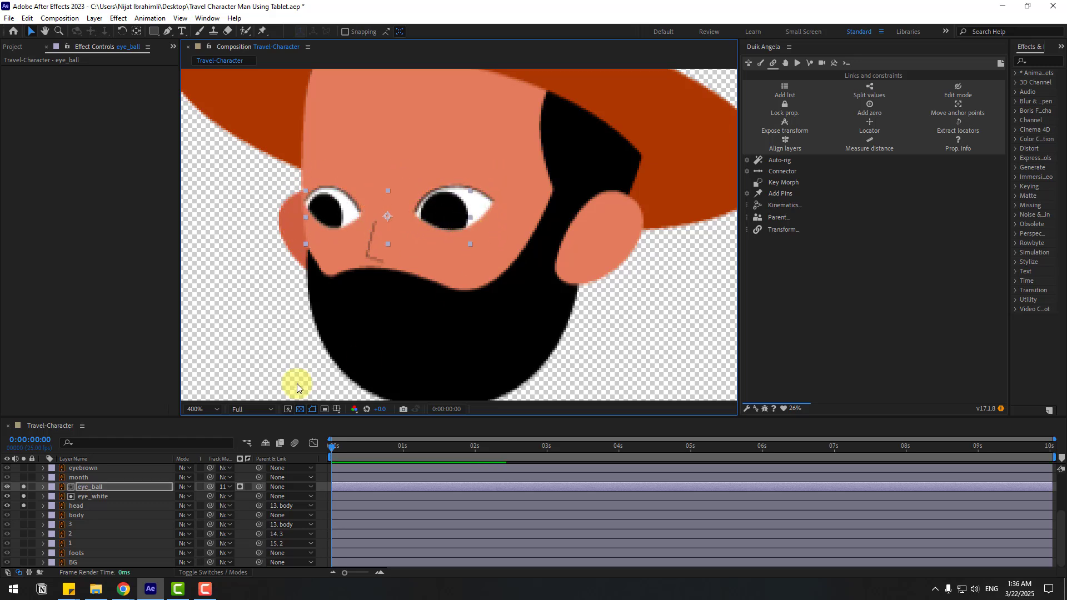
left_click(95, 497)
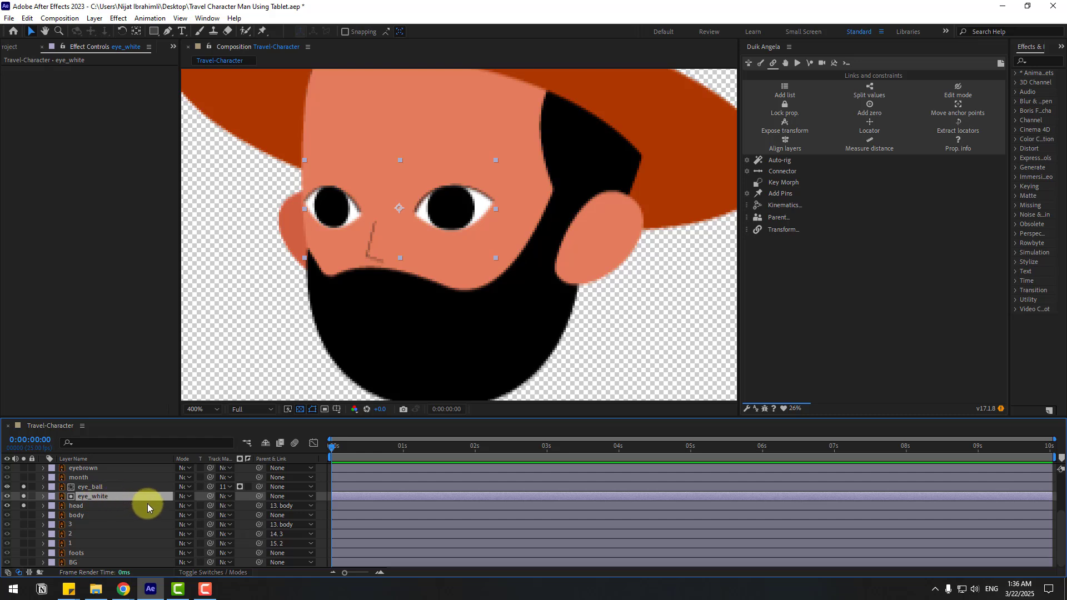
Key eye_white Scale at 100% on frame 3, Y 5% on frame 6, and 100% on frame 9.
key("s")
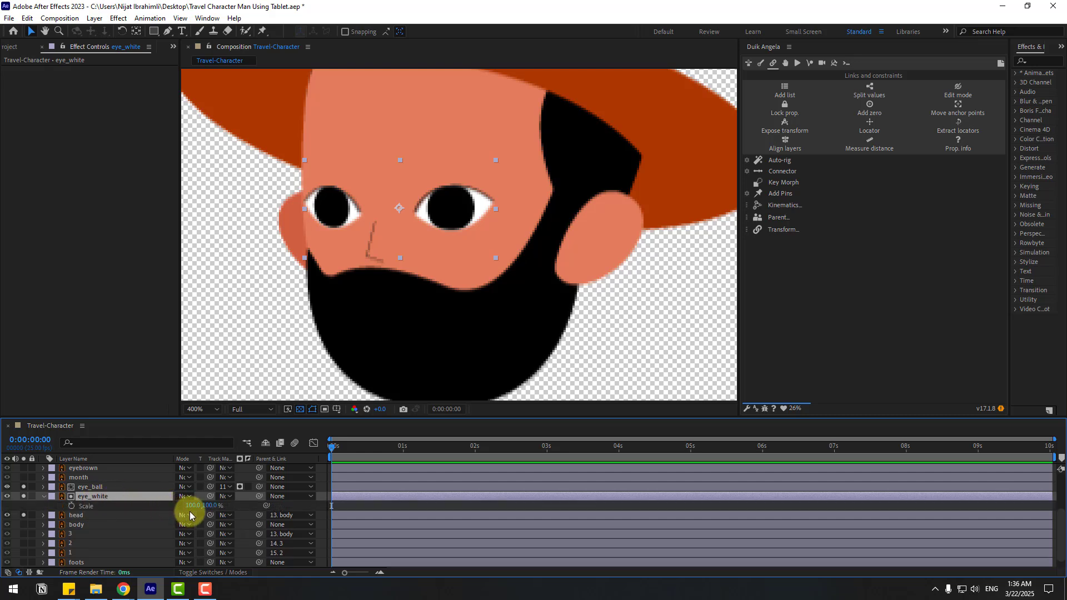
left_click_drag(208, 506, 185, 512)
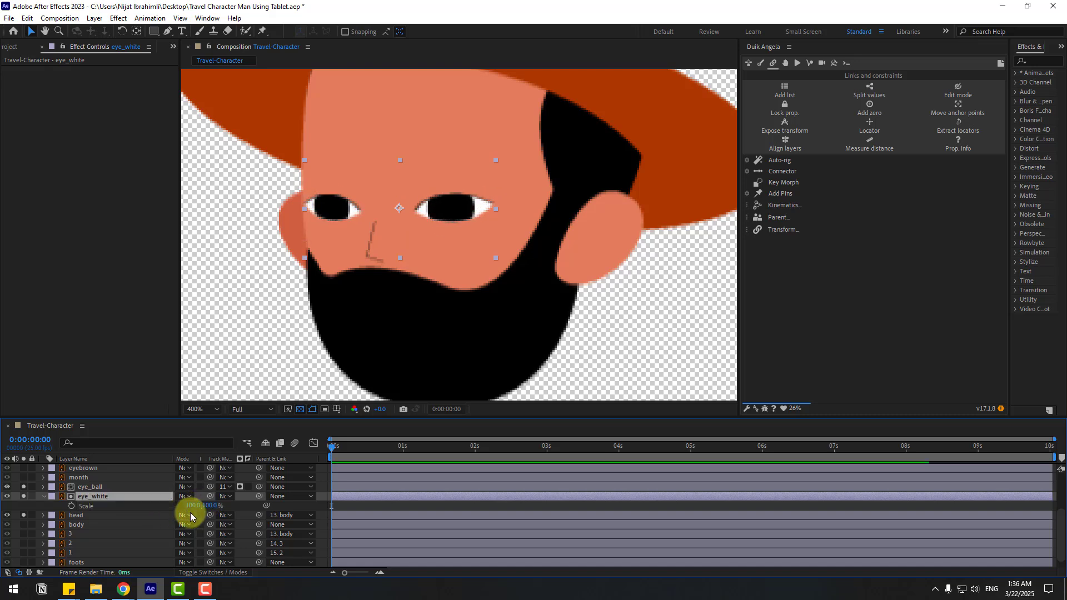
left_click_drag(332, 448, 340, 448)
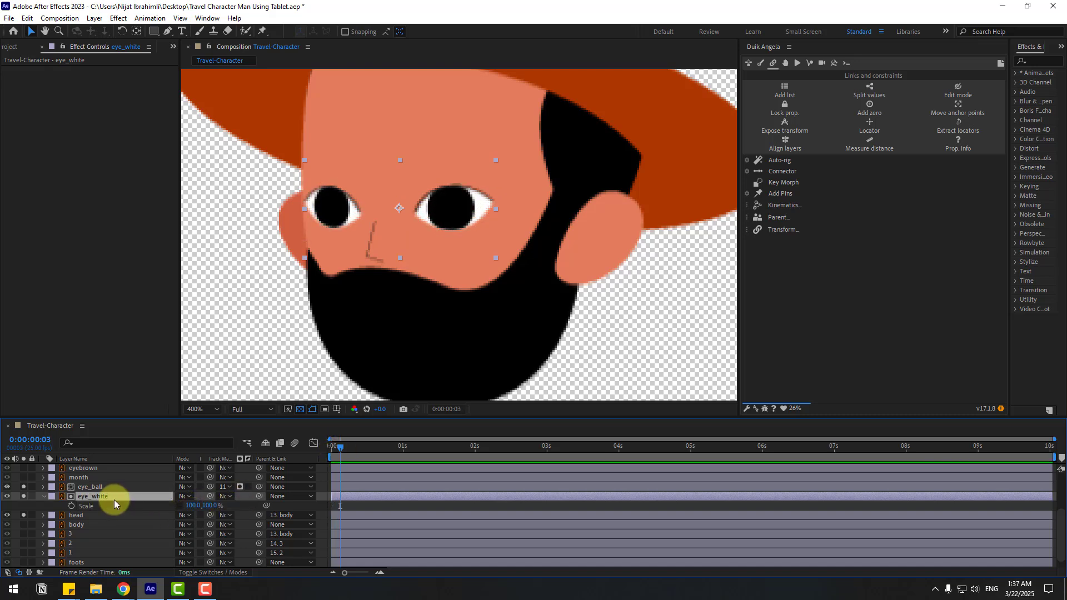
left_click(71, 506)
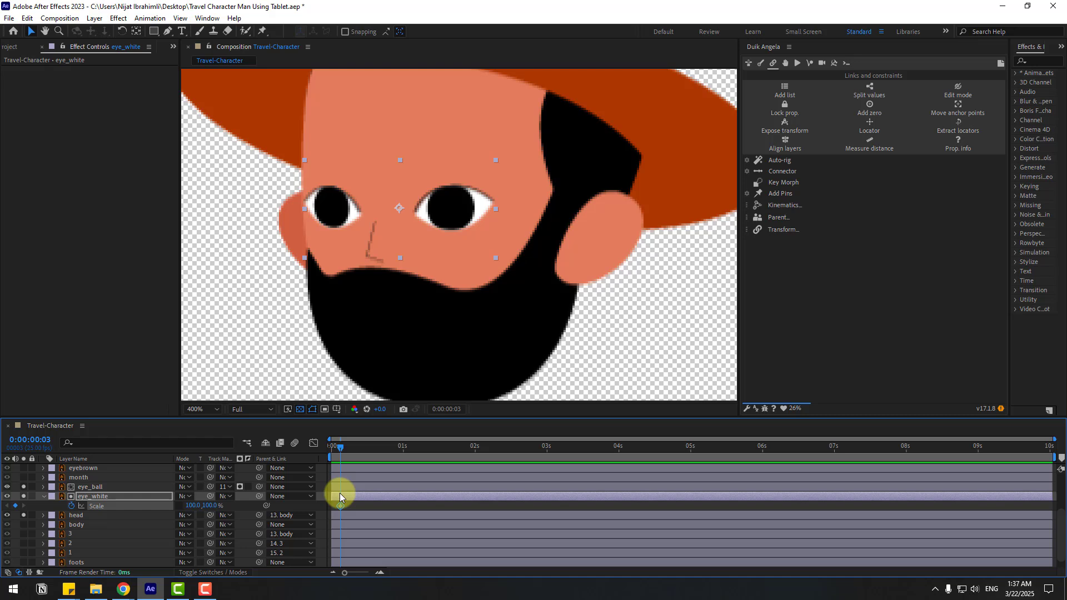
key("Page_Down")
key("Page_Down")
key("Page_Down")
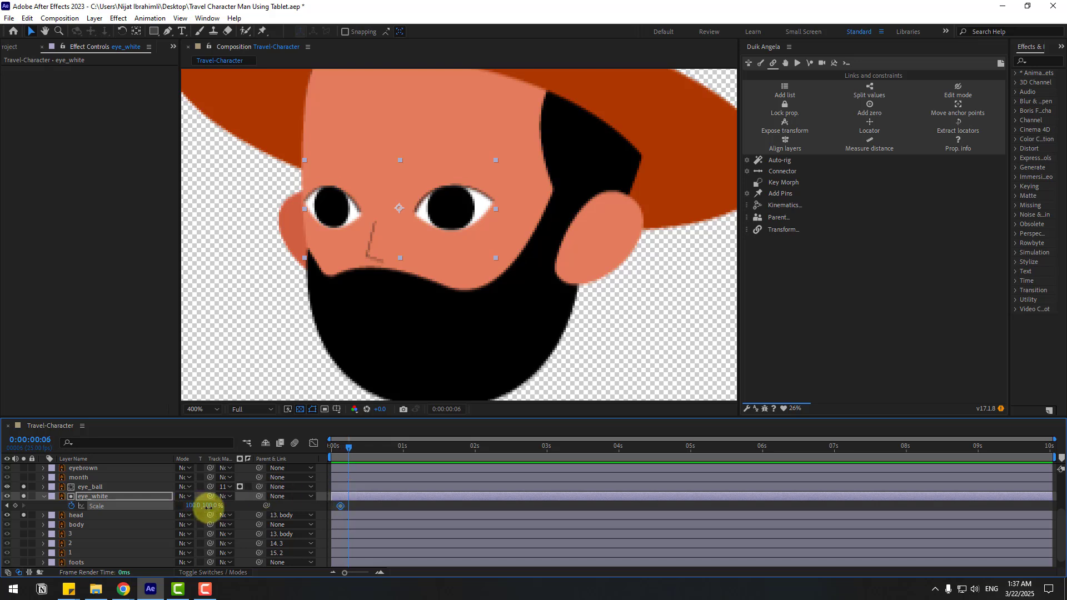
left_click_drag(208, 507, 209, 508)
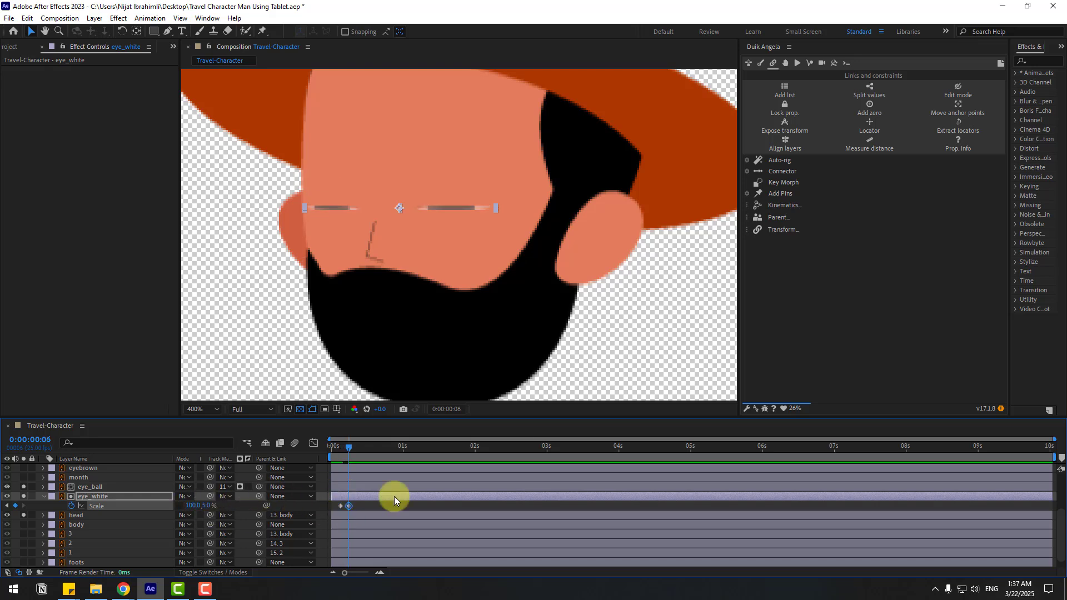
key("Page_Down")
key("Page_Down")
key("Page_Down")
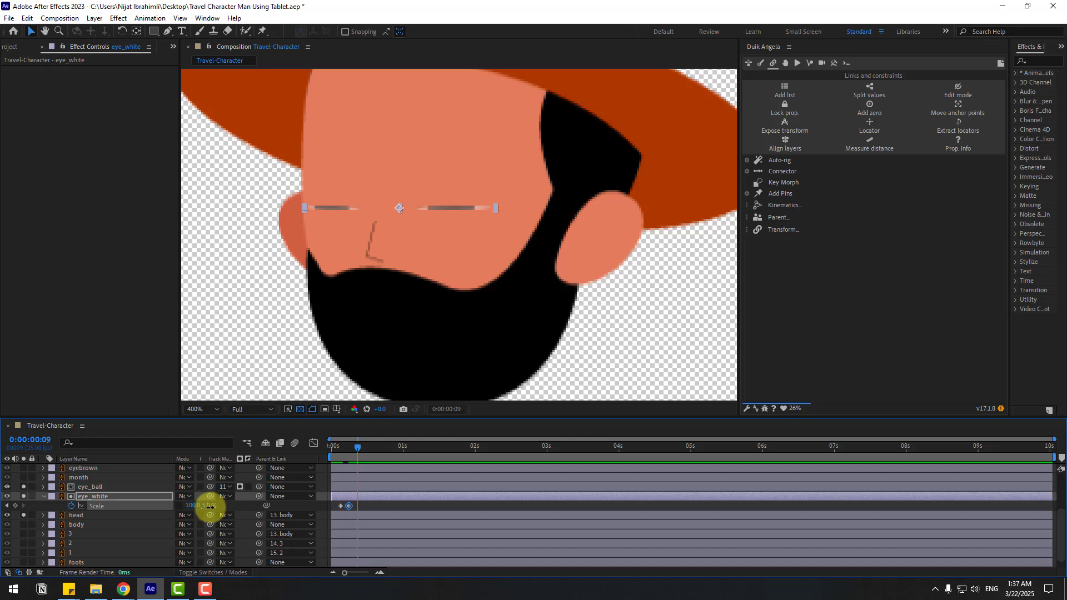
left_click(340, 506)
key("ctrl+c")
key("ctrl+v")
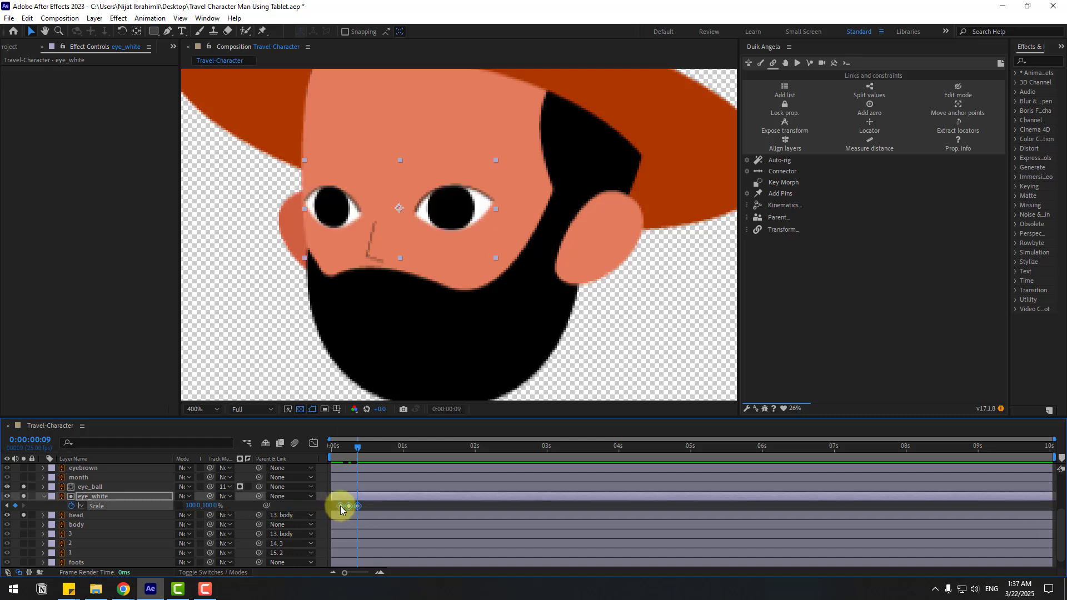
Apply Easy Ease to the three blink keyframes and collapse eye_white's properties.
right_click(341, 511)
mouse_move(465, 496)
left_click(514, 436)
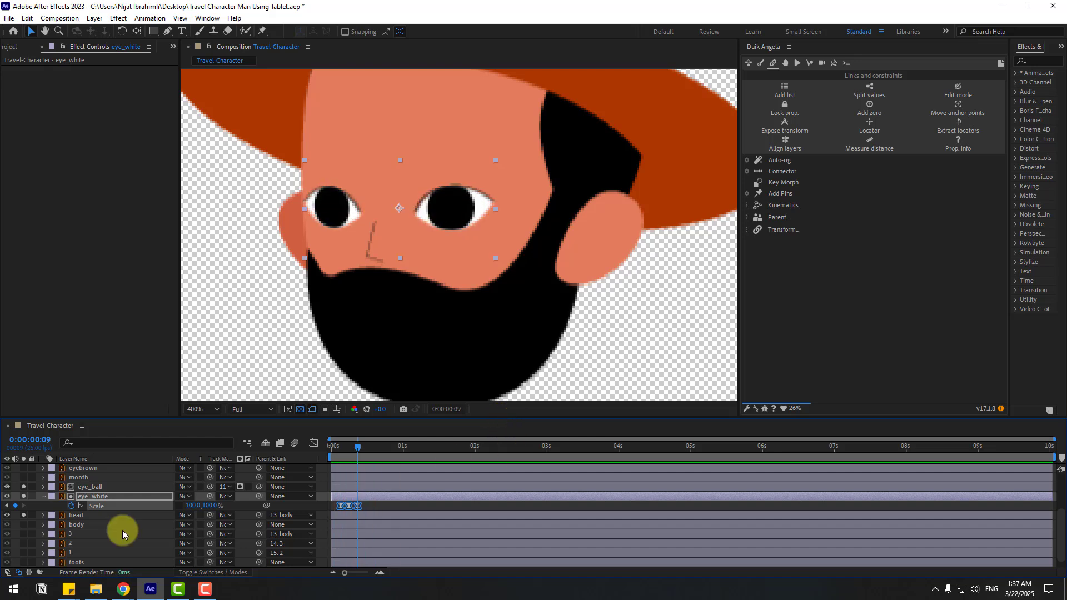
left_click(43, 497)
scroll(124, 512, "up", 1)
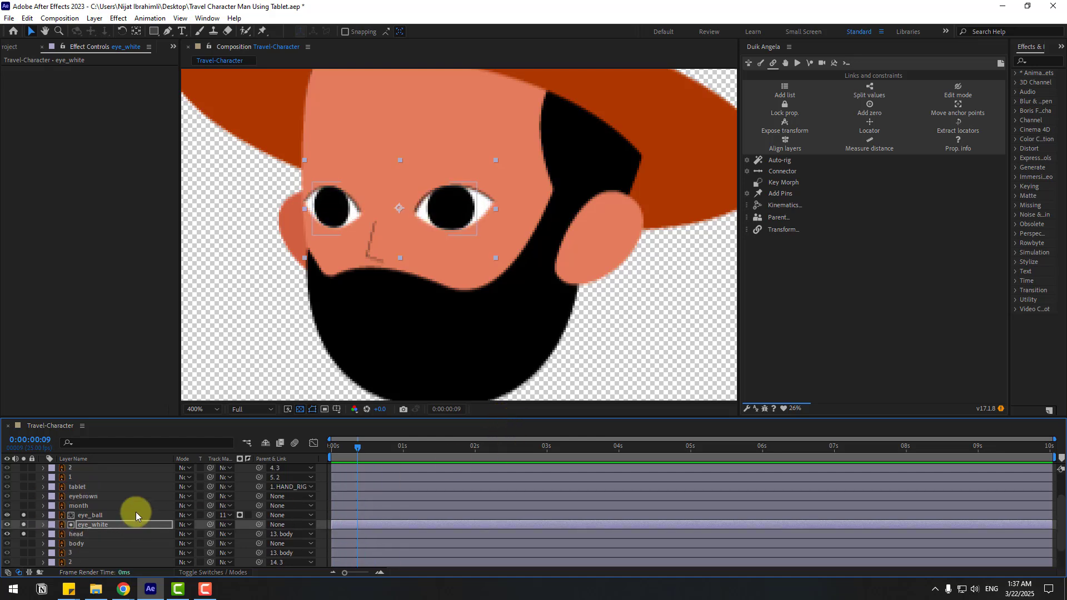
Parent the mouth, pupils, eye whites and eyebrows layers to the head layer.
left_click(83, 508)
left_click(23, 506)
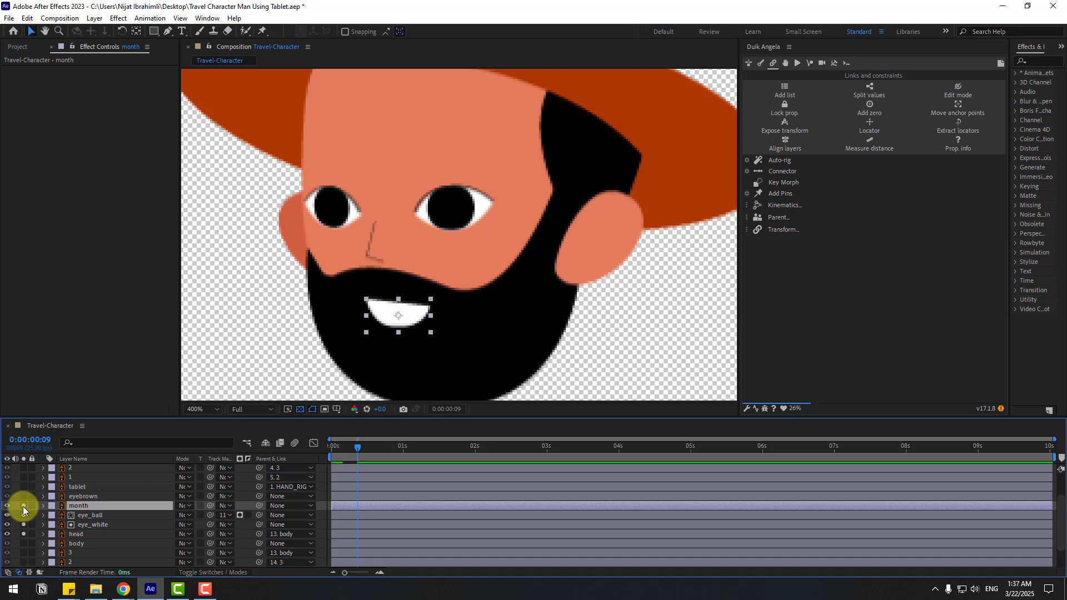
left_click_drag(258, 506, 80, 535)
left_click(101, 516)
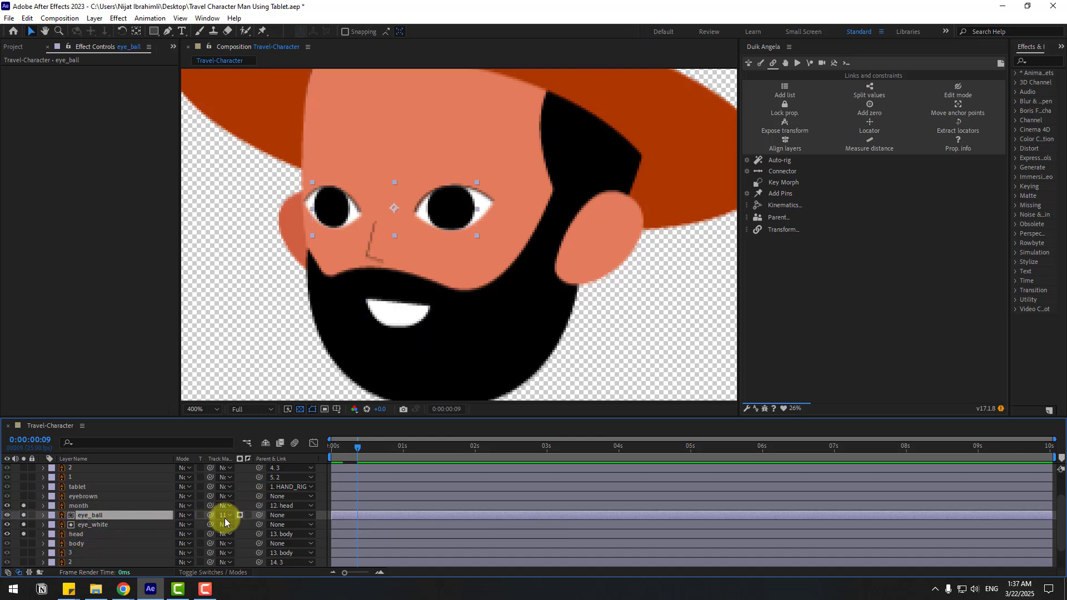
left_click_drag(259, 515, 65, 534)
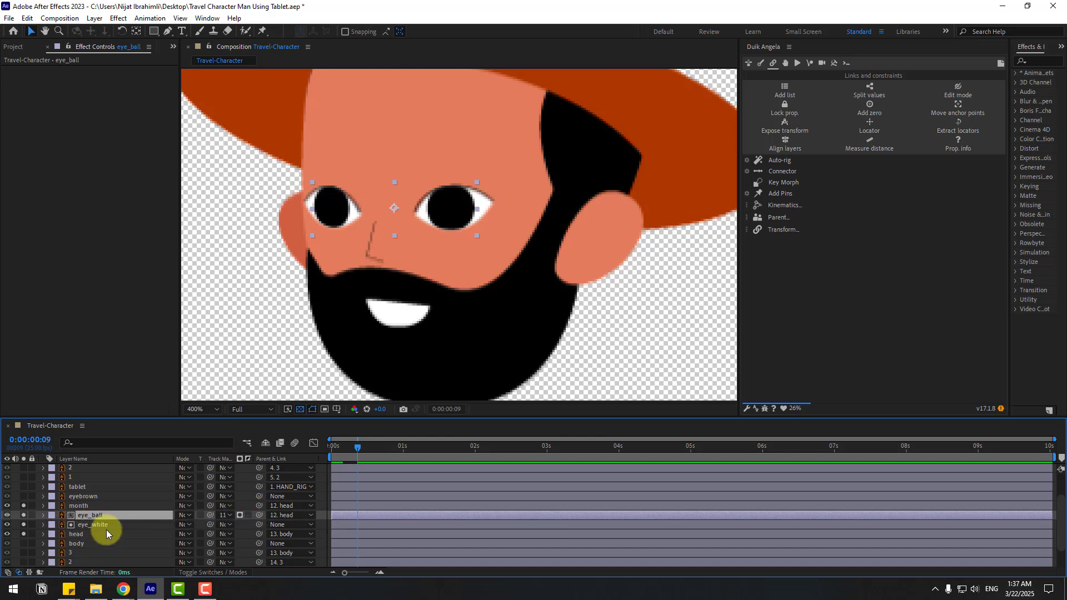
left_click(100, 525)
left_click_drag(258, 525, 79, 535)
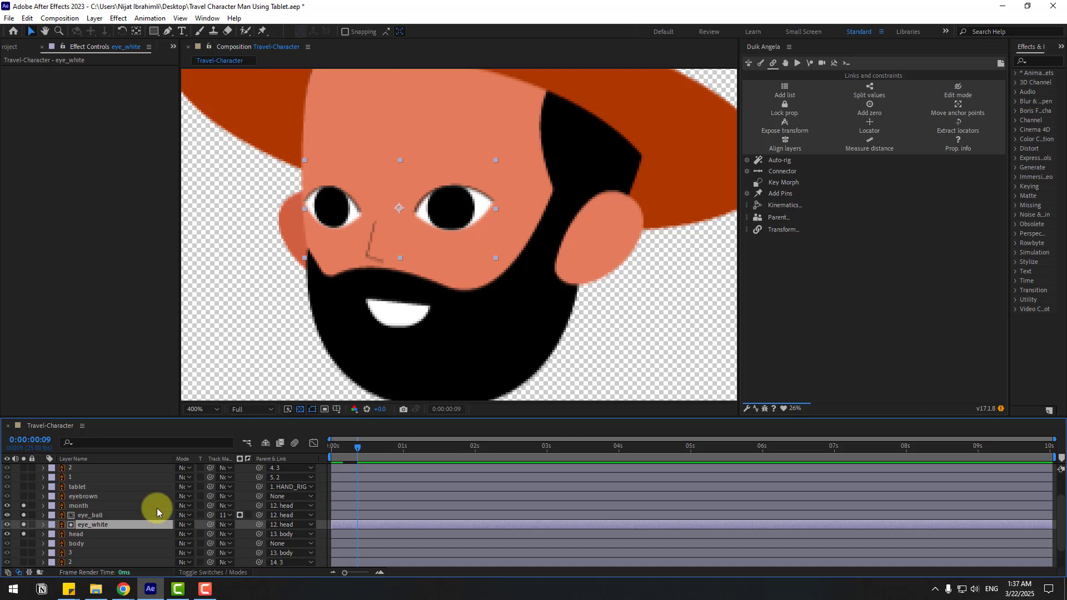
left_click(81, 497)
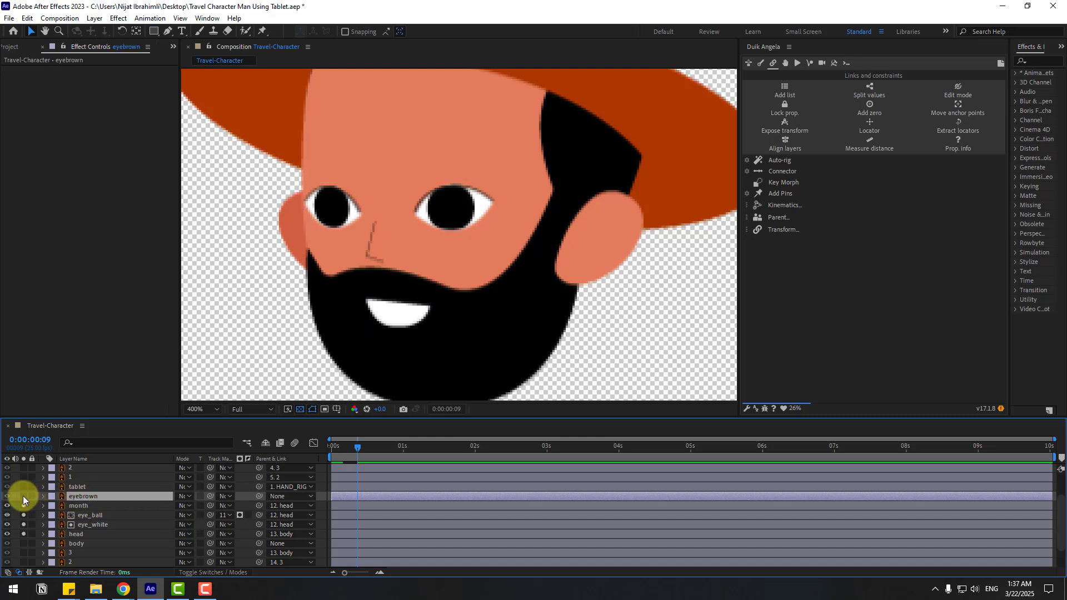
left_click_drag(22, 496, 24, 506)
left_click_drag(259, 497, 76, 535)
Test the head's Rotation by tilting it, undoing back to upright.
scroll(415, 271, "down", 2)
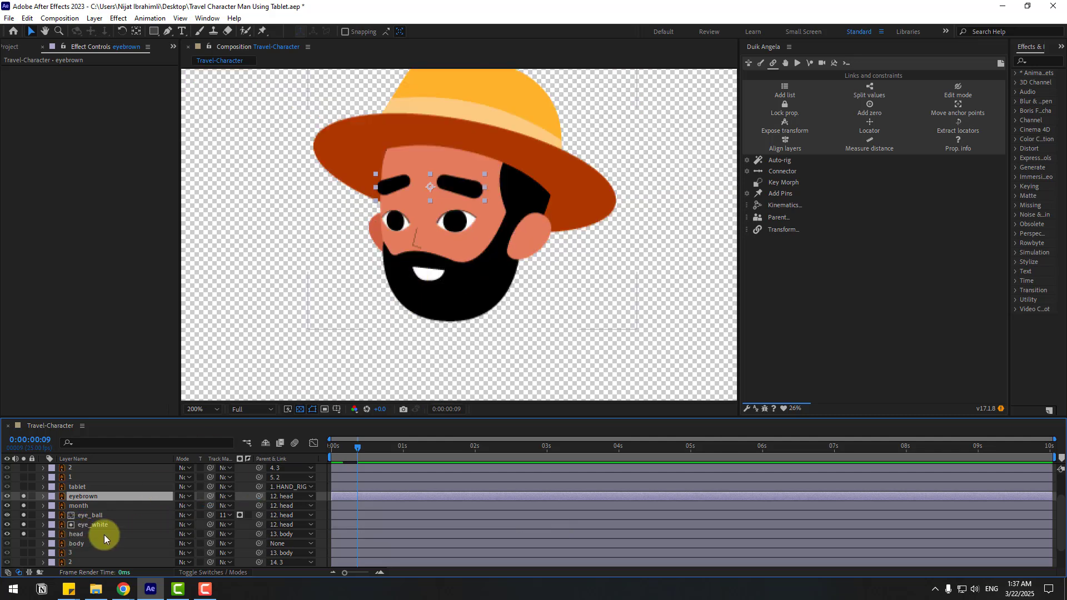
left_click(115, 537)
key("r")
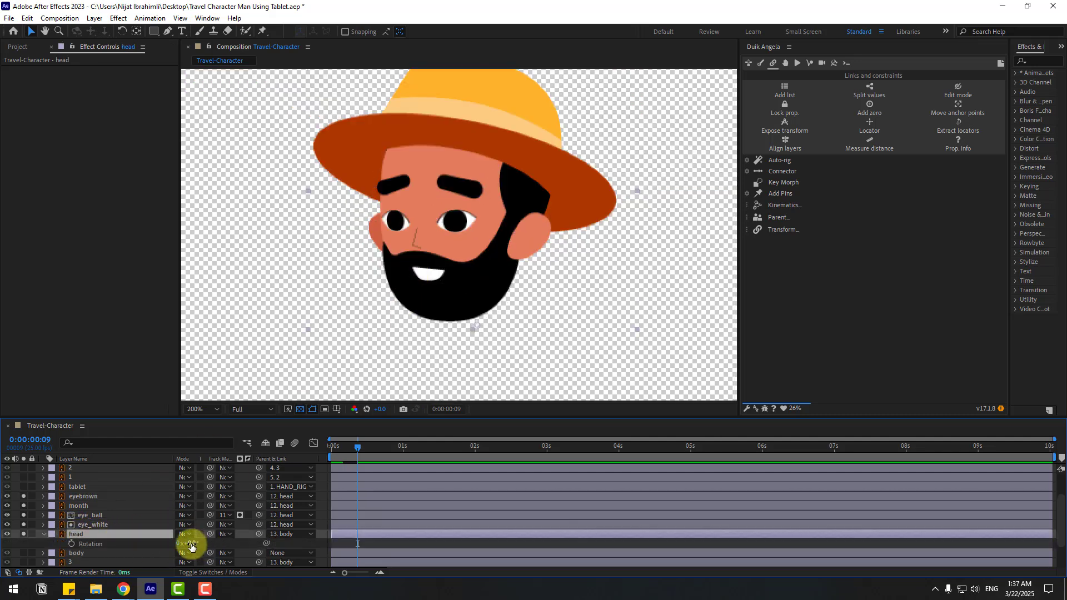
mouse_move(190, 544)
left_mouse_down()
mouse_move(181, 544)
mouse_move(200, 543)
mouse_move(190, 548)
left_mouse_up()
key("ctrl+z")
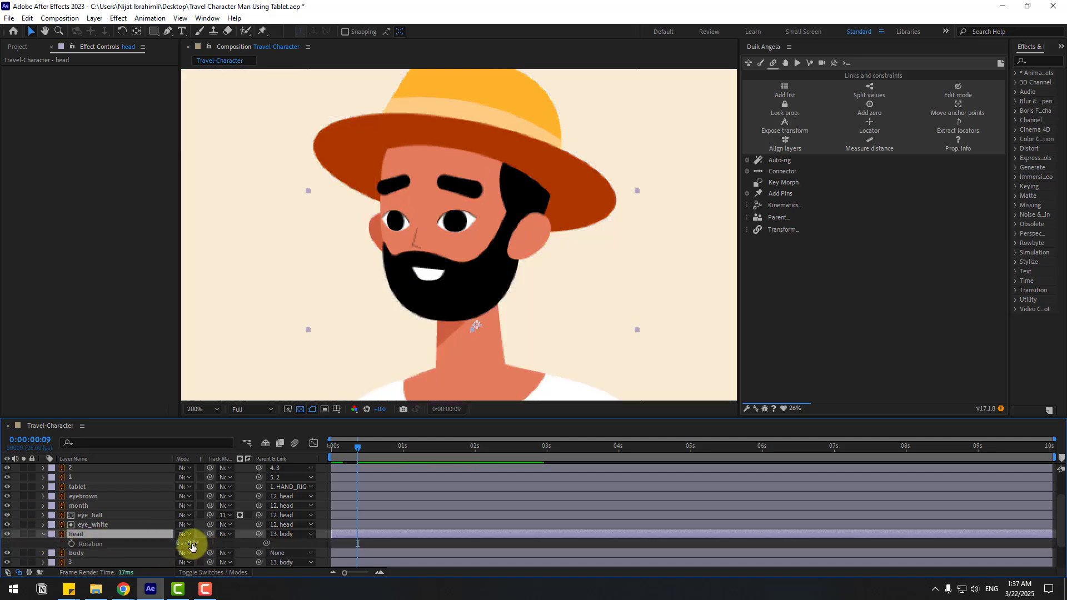
mouse_move(191, 547)
left_mouse_down()
mouse_move(206, 541)
mouse_move(181, 545)
mouse_move(194, 546)
left_mouse_up()
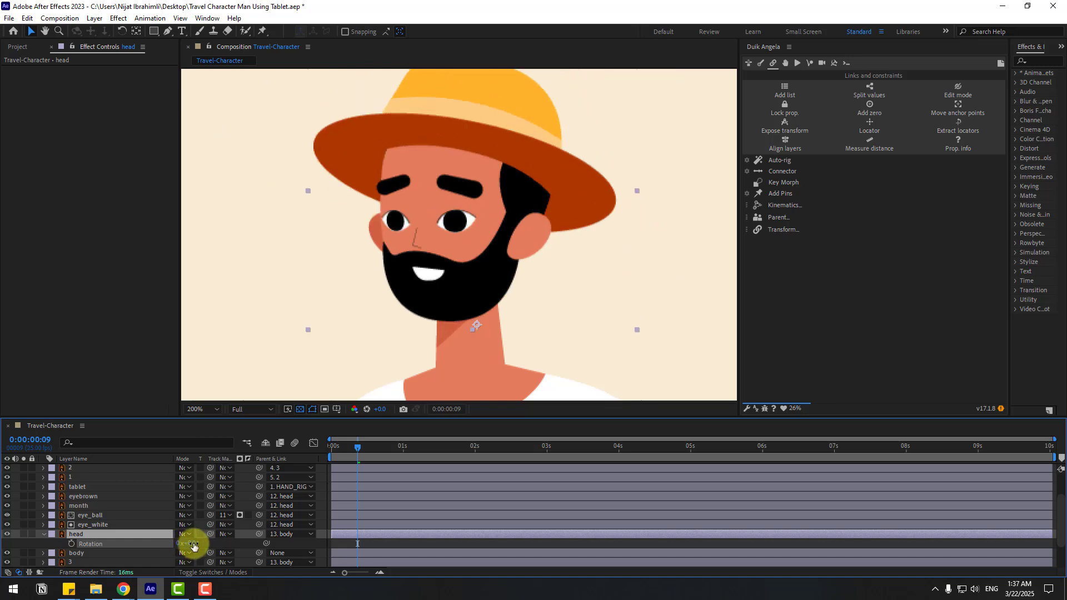
Move the head's anchor point down to the chin and test the tilt around it.
left_click(137, 32)
left_click_drag(475, 328, 480, 305)
key("v")
mouse_move(189, 543)
left_mouse_down()
mouse_move(200, 545)
mouse_move(185, 542)
left_mouse_up()
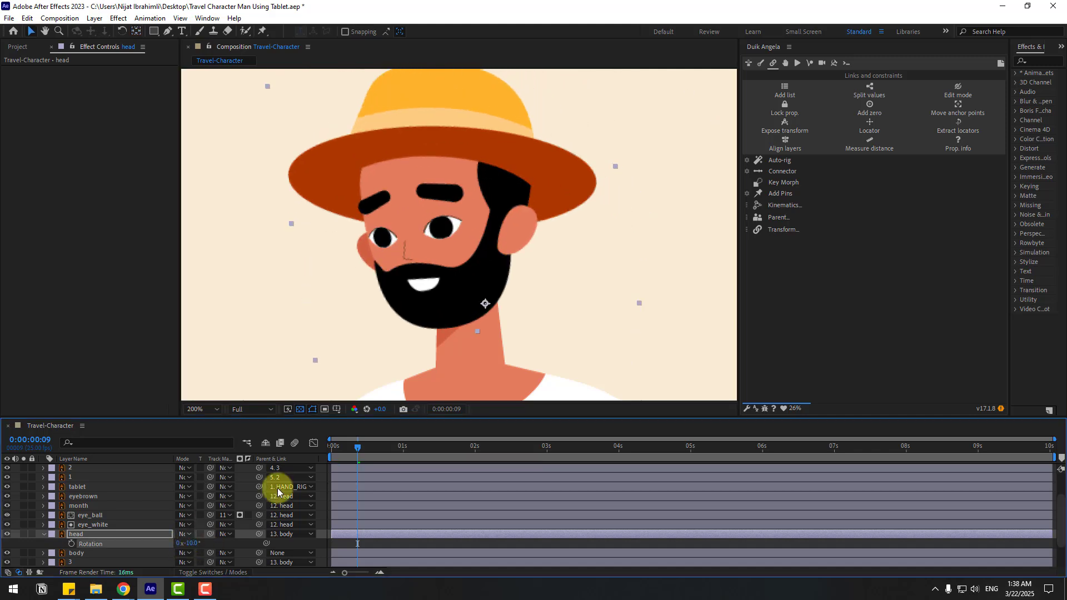
key("shift+slash")
scroll(71, 556, "down", 1)
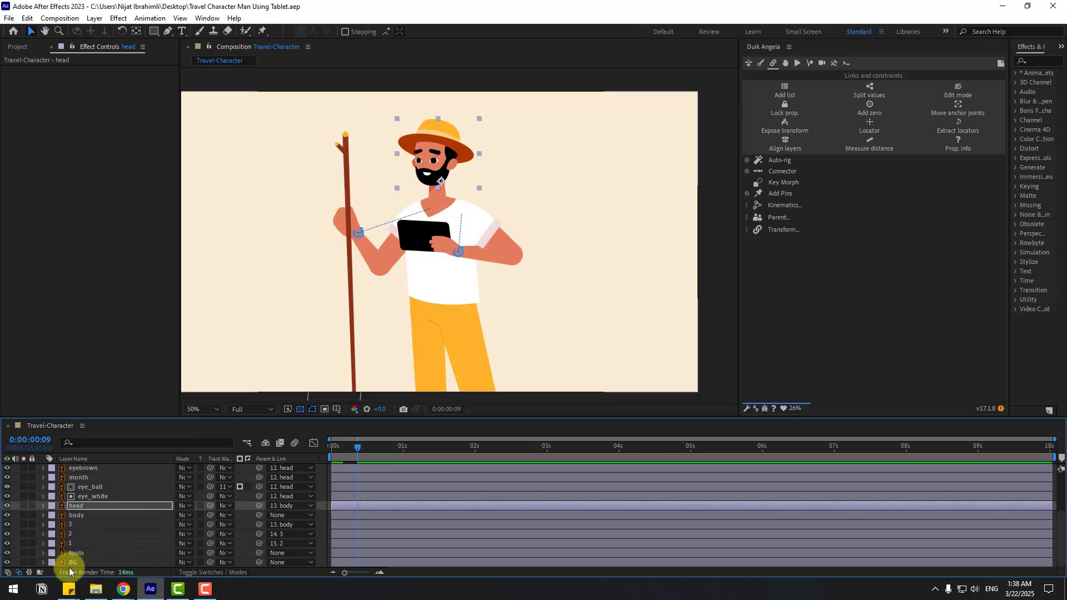
Select the body layer and key its Rotation at 0° on frame 3.
left_click(72, 563)
left_click(78, 555, "shift")
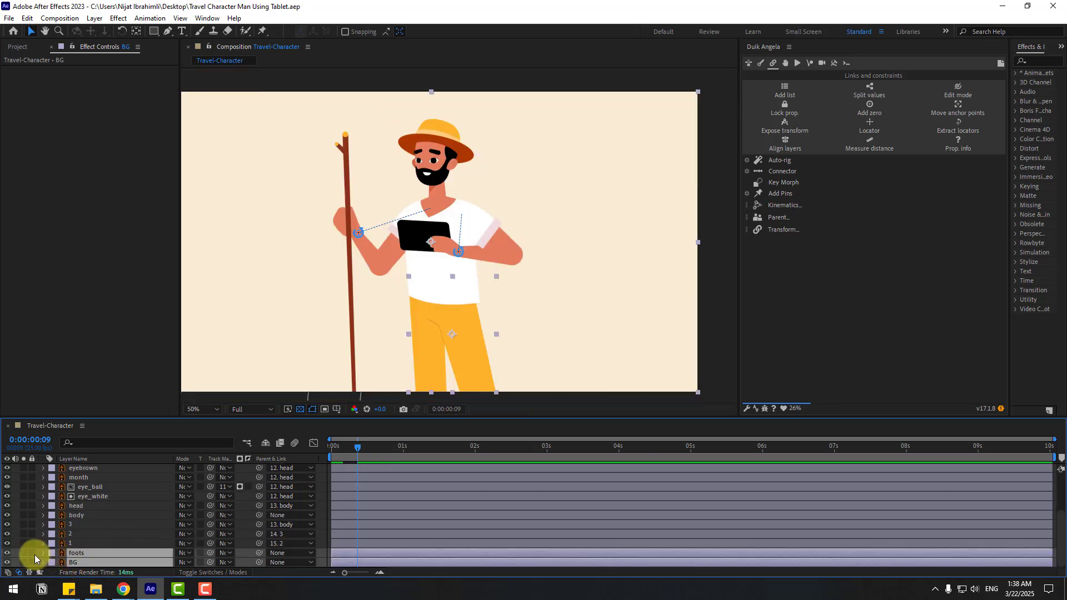
key("ctrl+shift+a")
scroll(142, 515, "up", 1)
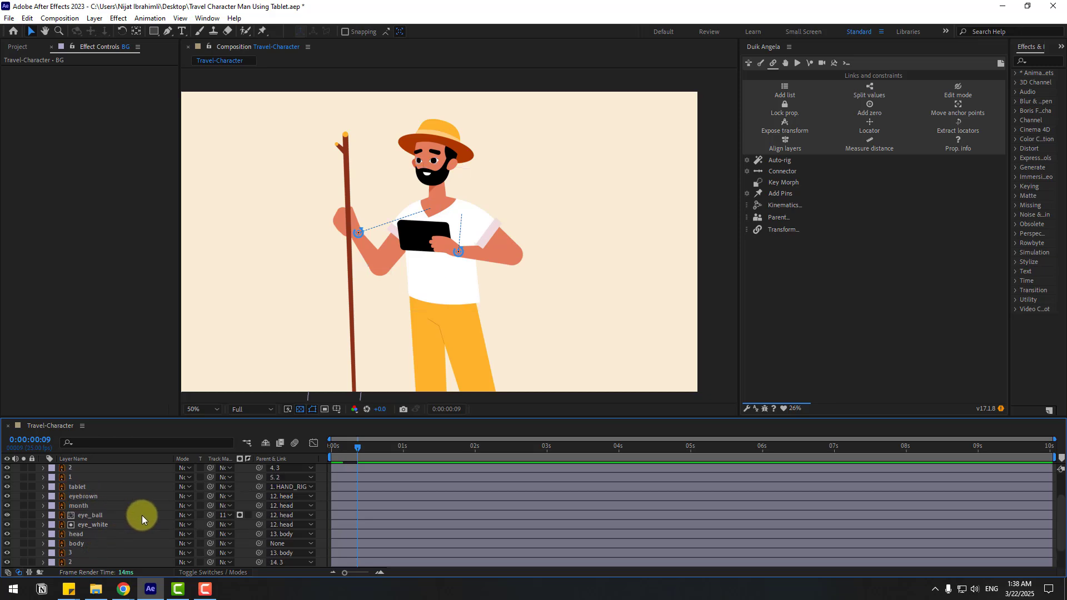
scroll(128, 517, "down", 1)
left_click(99, 524)
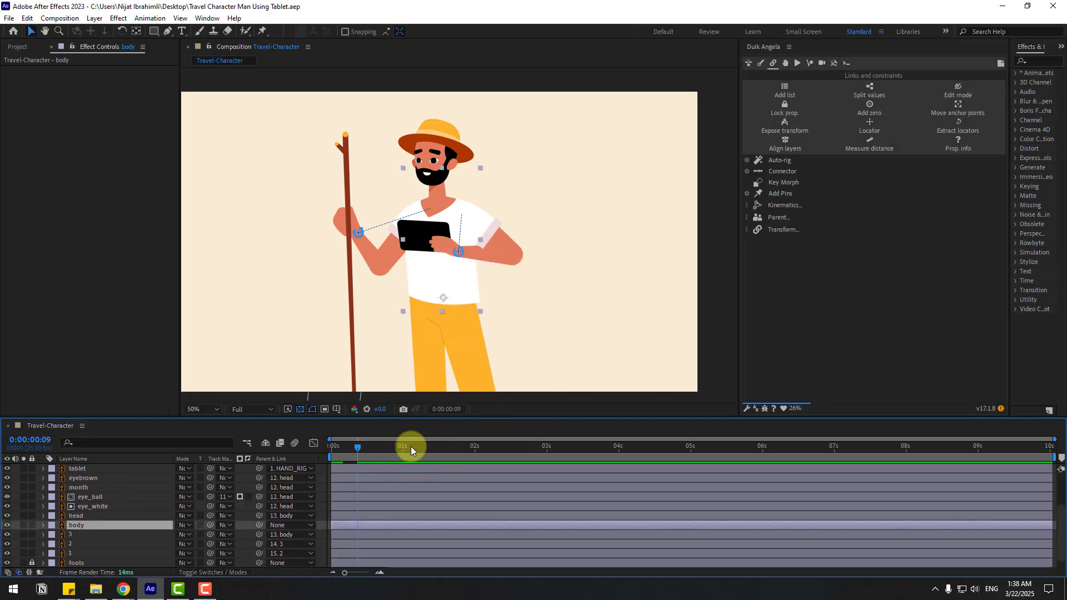
left_click(334, 449)
key("alt+shift+r")
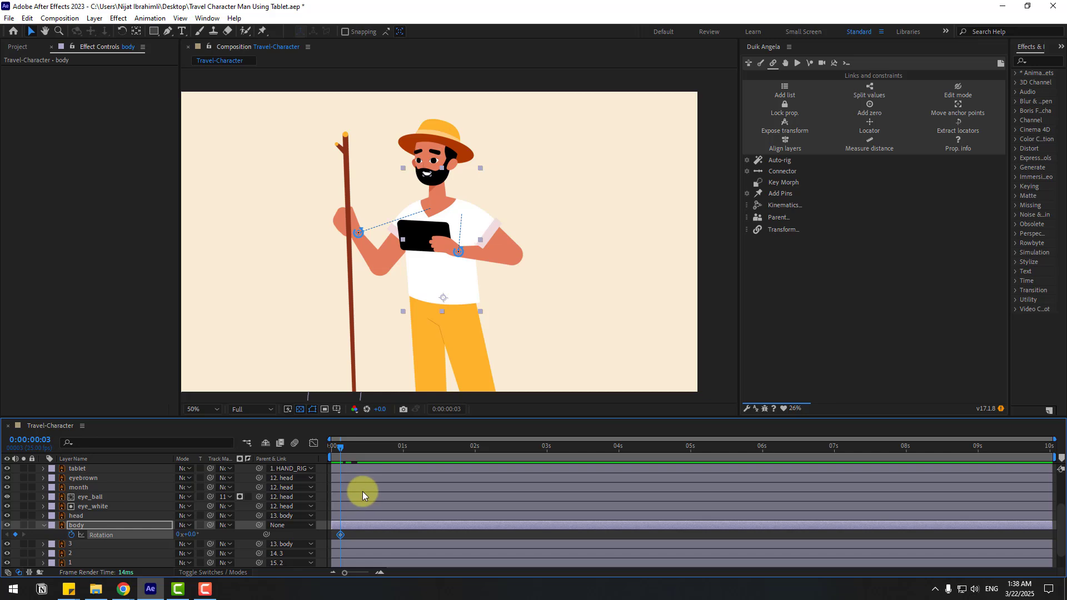
Key body Rotation at 4° at 0:13, hold it at 1:11, and -4° at 1:21.
key("shift+Page_Down")
left_click_drag(192, 535, 309, 512)
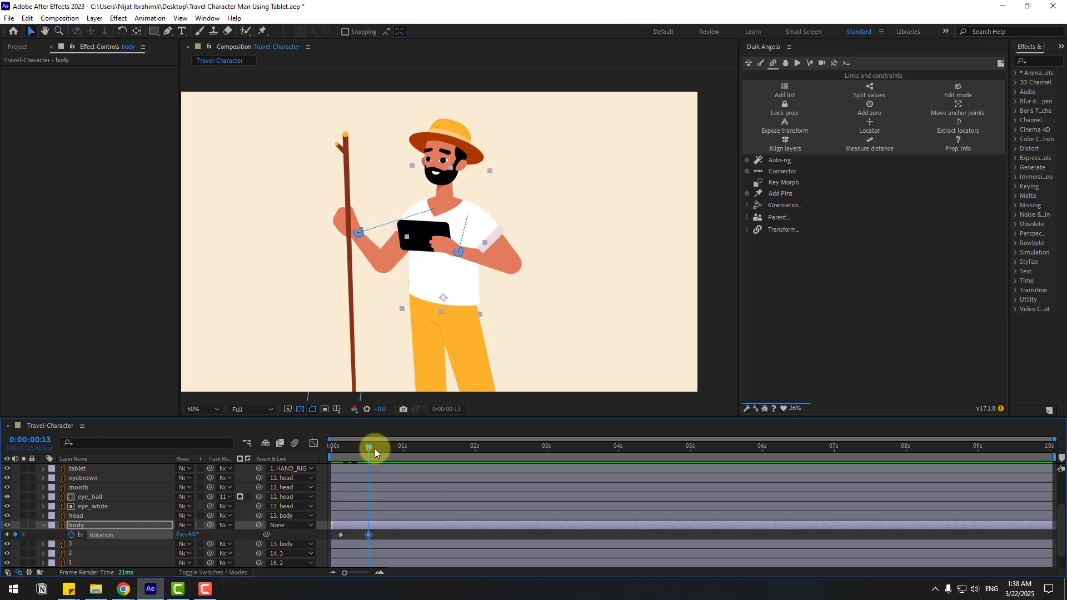
left_click_drag(375, 449, 435, 451)
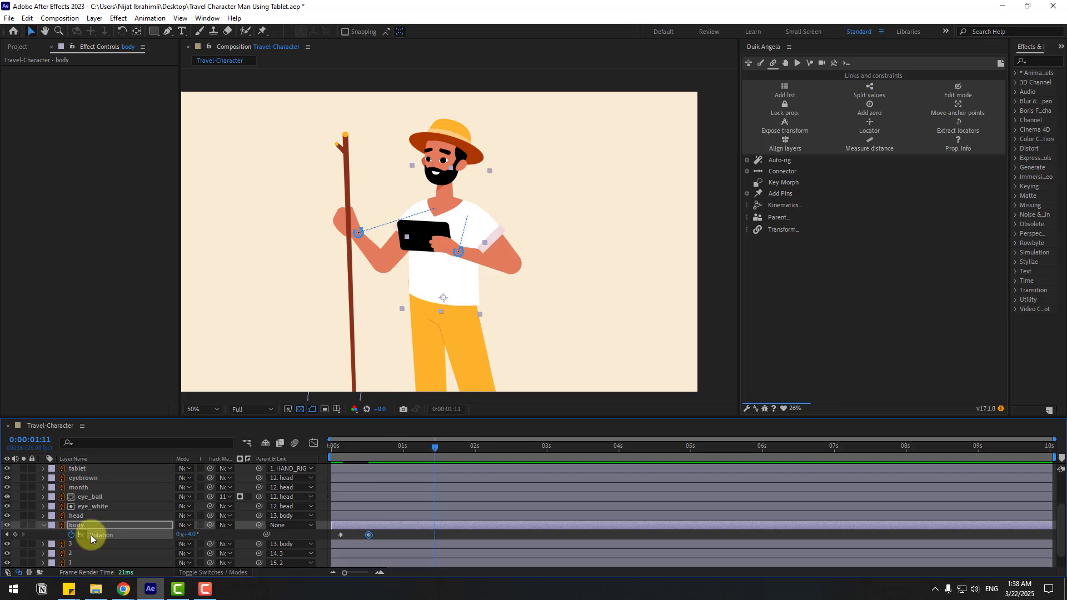
left_click(15, 535)
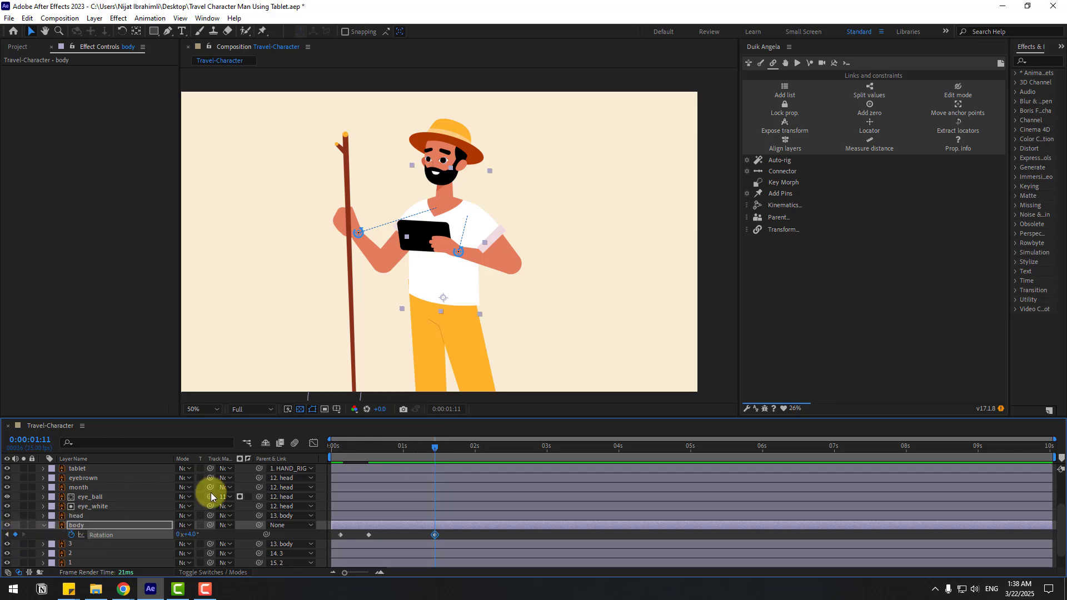
key("shift+Page_Down")
left_click(192, 535)
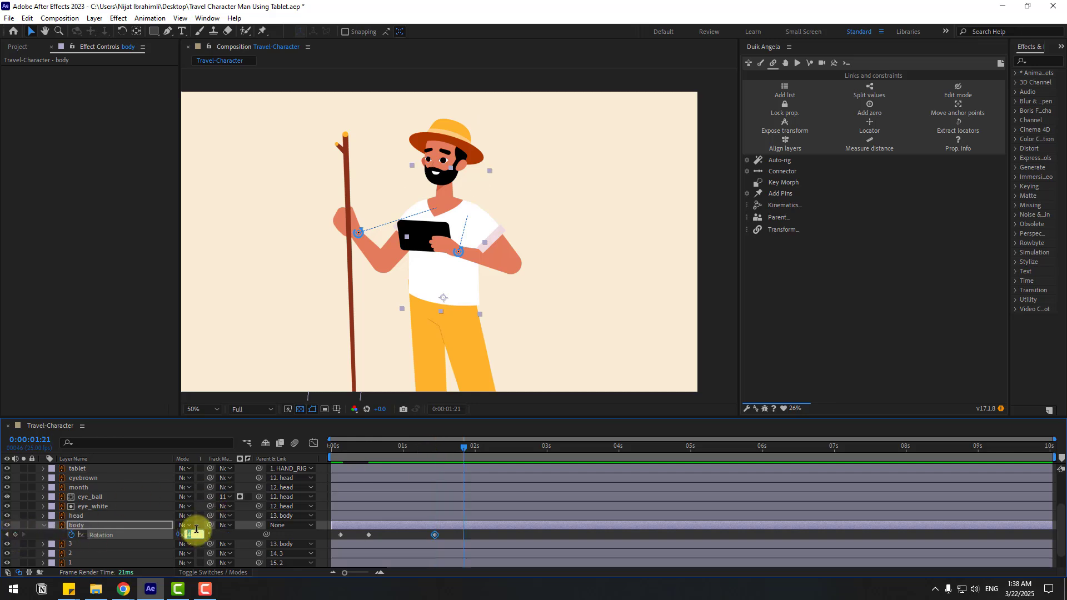
type("-4")
key("Return")
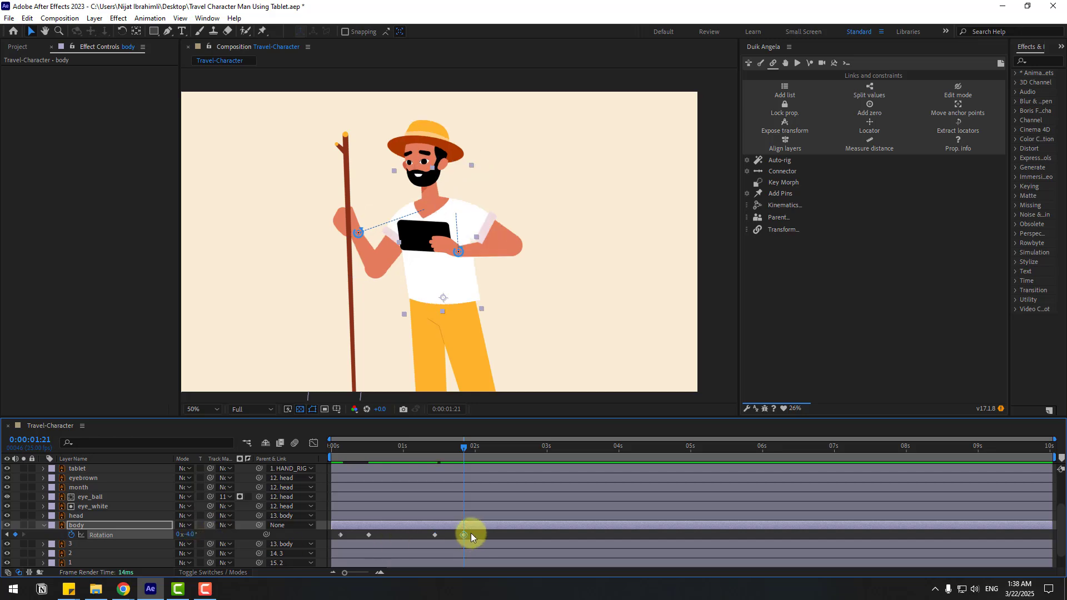
Apply Easy Ease to the four body Rotation keyframes.
left_click_drag(472, 533, 327, 542)
right_click(341, 535)
mouse_move(422, 526)
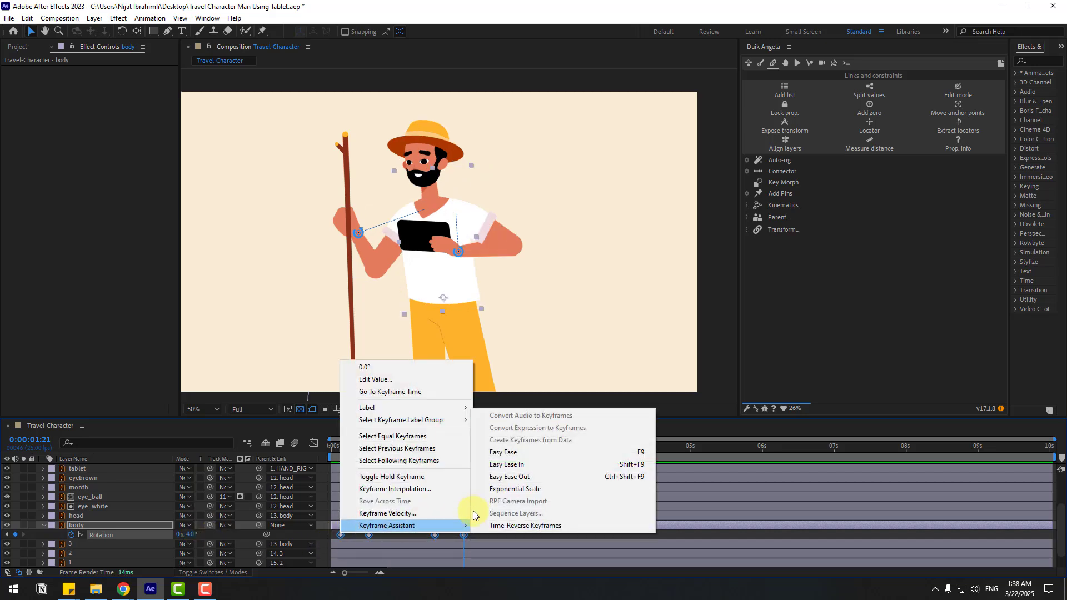
left_click(504, 452)
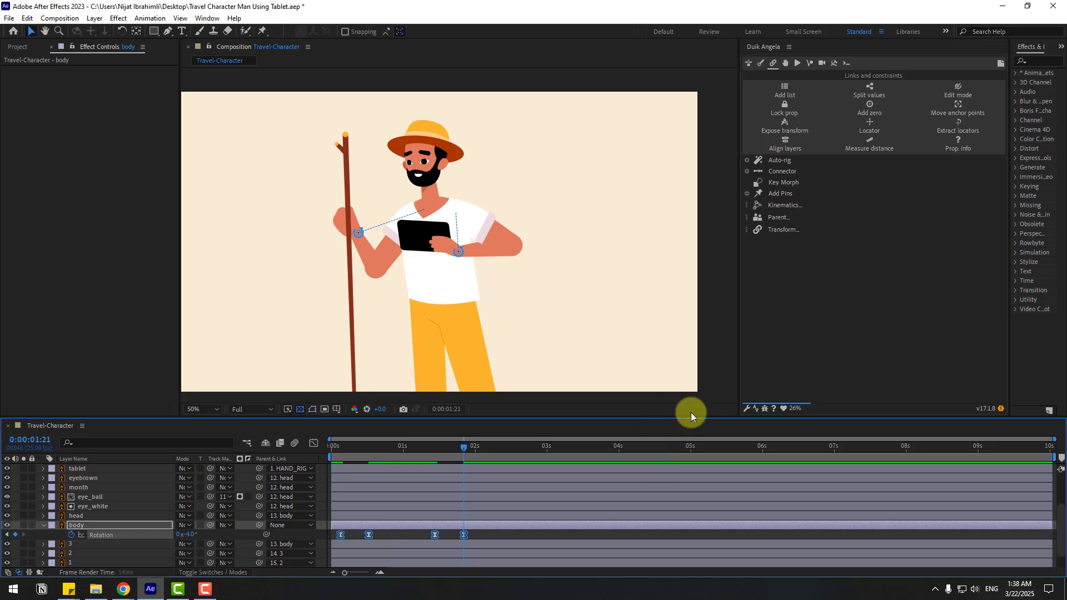
Preview and scrub the body sway, then reselect the body layer at frame 3.
left_click(443, 448)
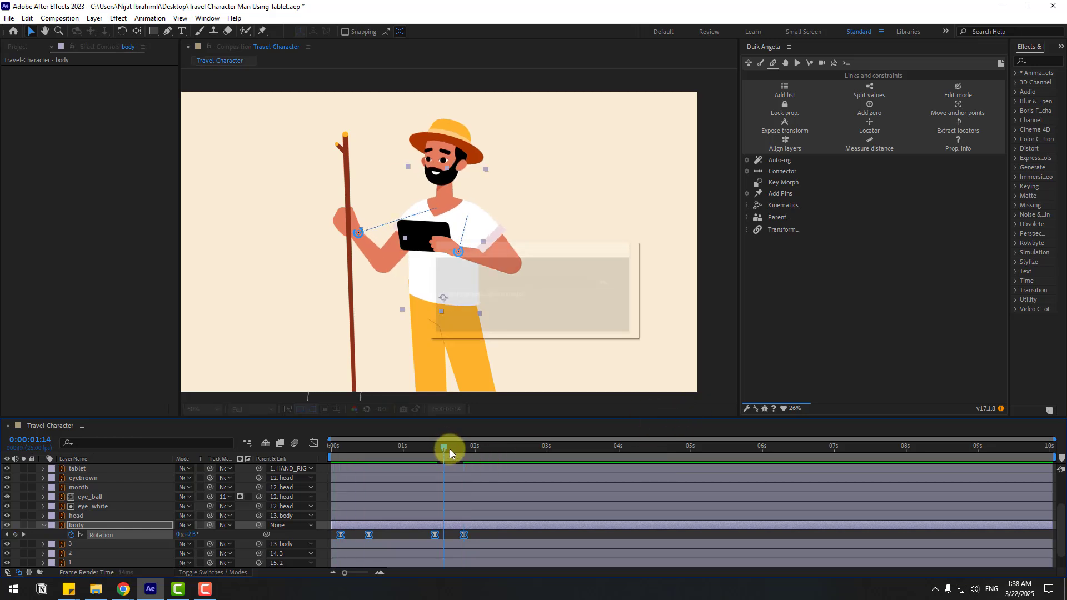
key("space")
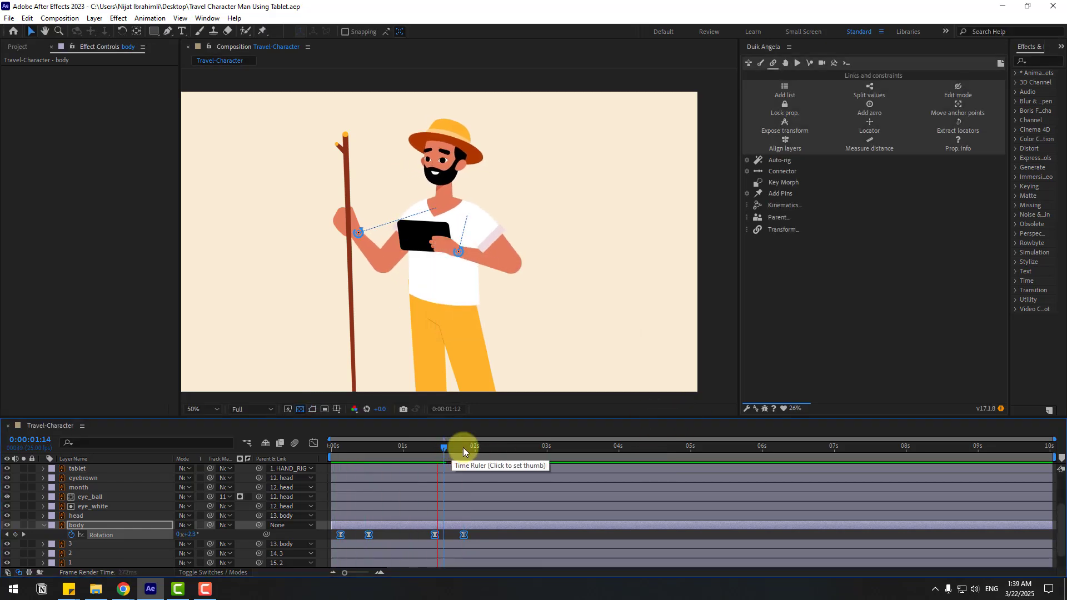
left_click(378, 448)
left_click(403, 526)
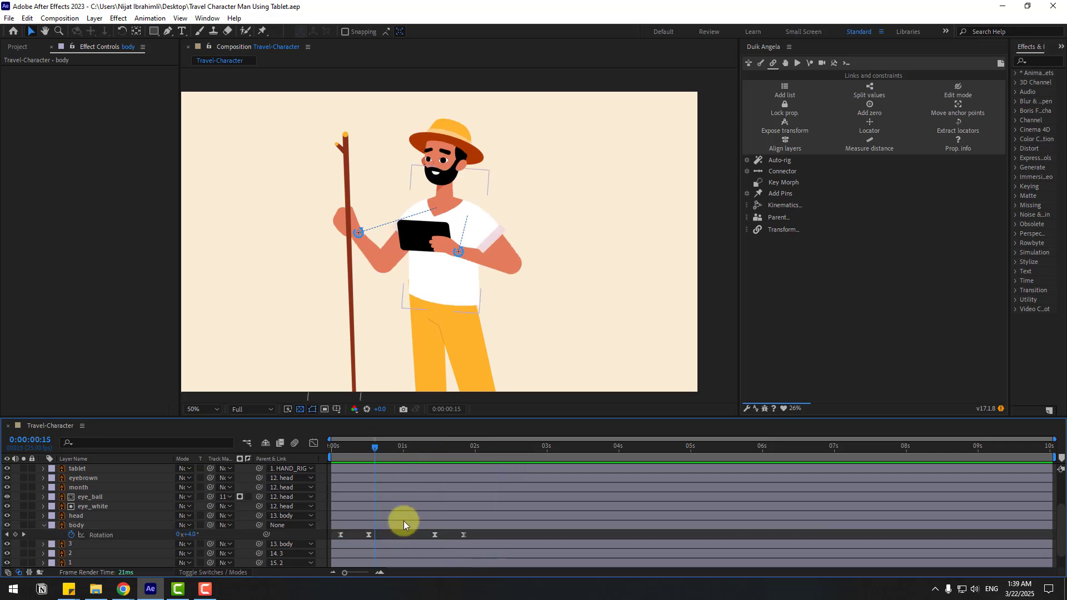
left_click_drag(361, 449, 336, 455)
left_click(83, 528)
left_click(81, 530)
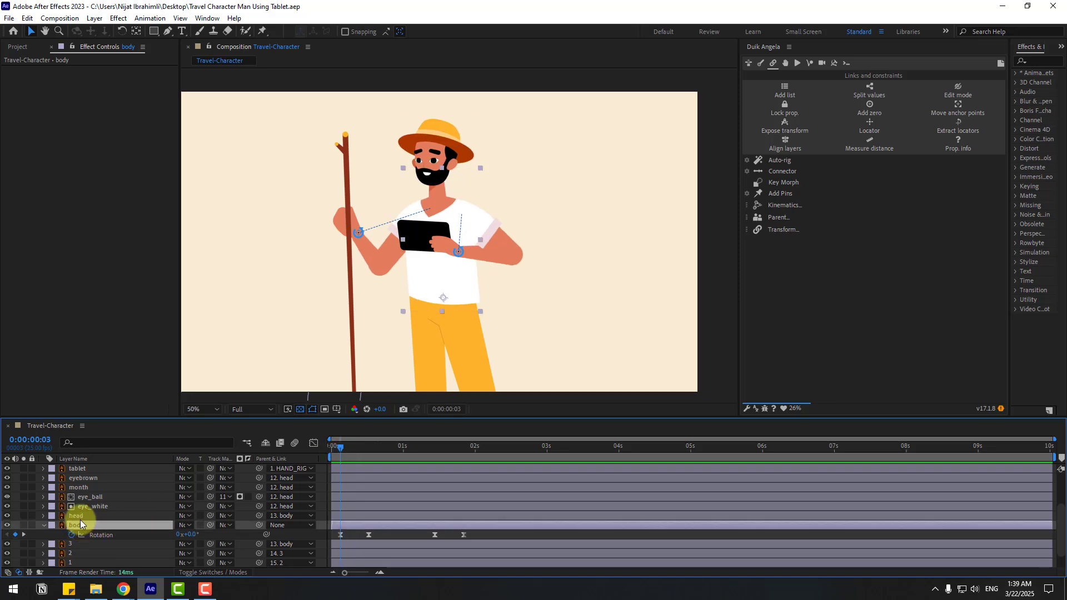
Key the body's Position, lower it slightly at frame 7, and repeat the start position at frame 13.
key("shift+p")
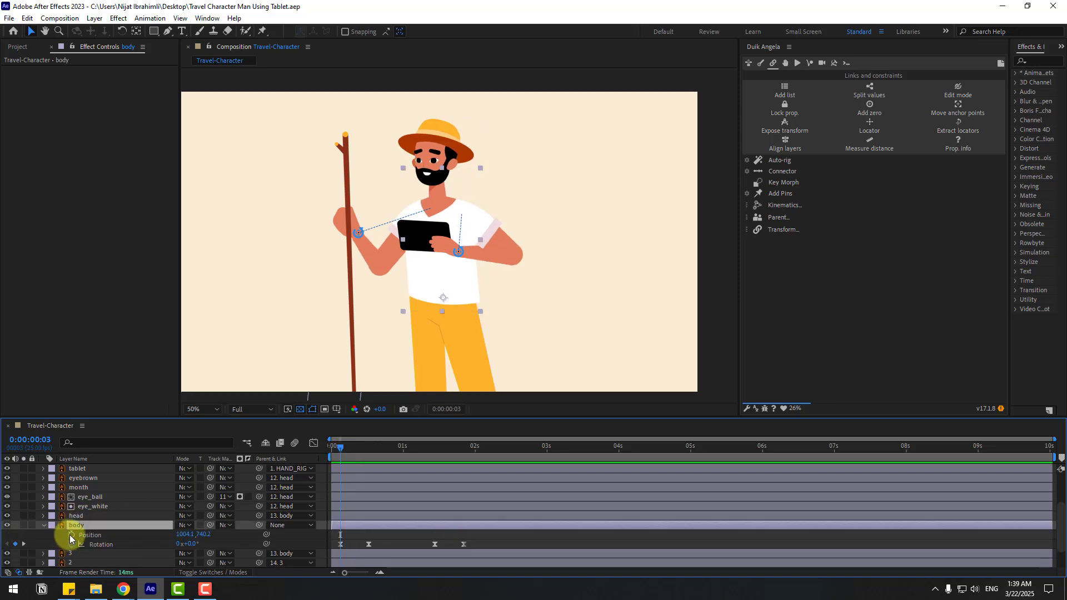
left_click(71, 535)
left_click_drag(340, 448, 352, 446)
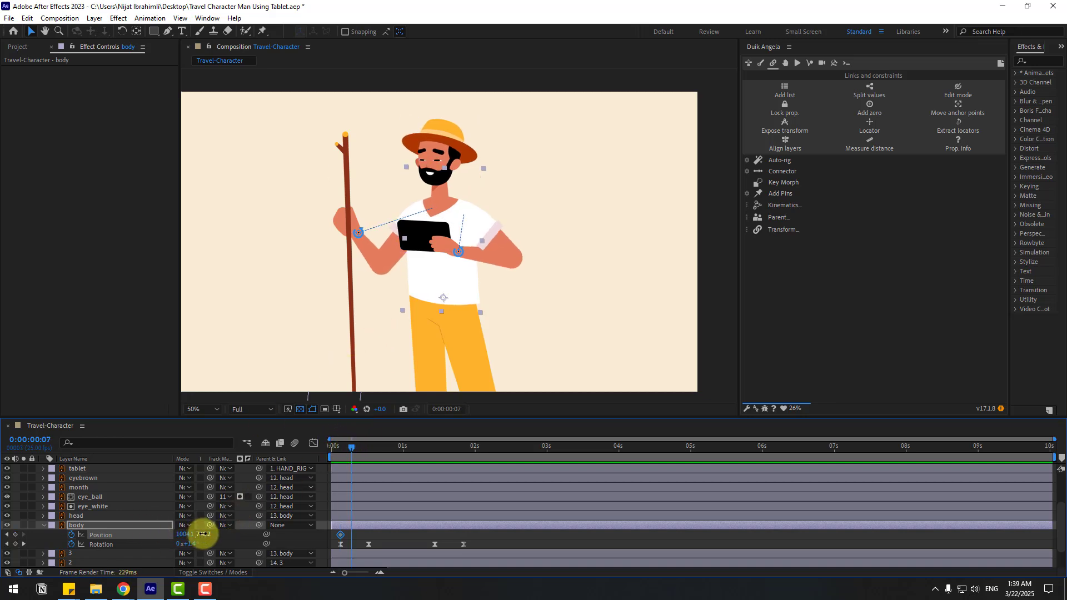
left_click_drag(203, 534, 210, 535)
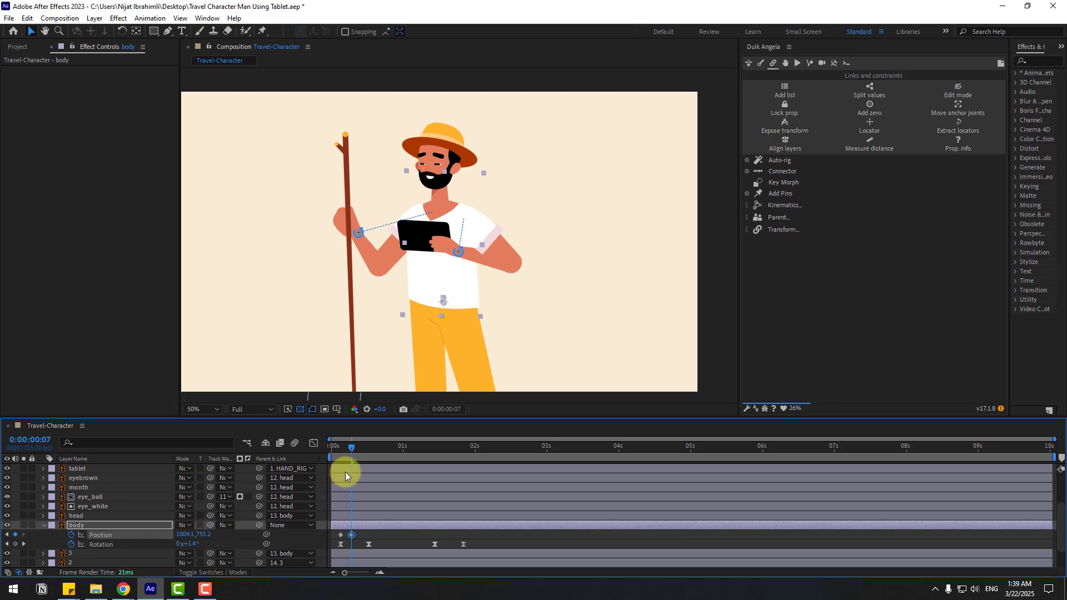
left_click_drag(334, 452, 368, 452)
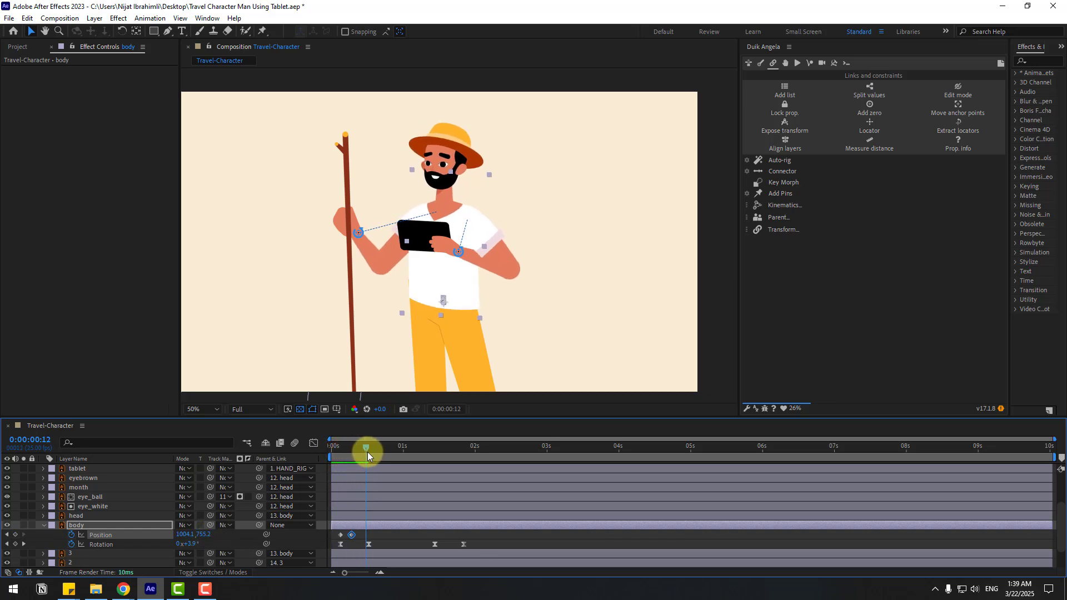
left_click(340, 534)
key("ctrl+c")
key("ctrl+v")
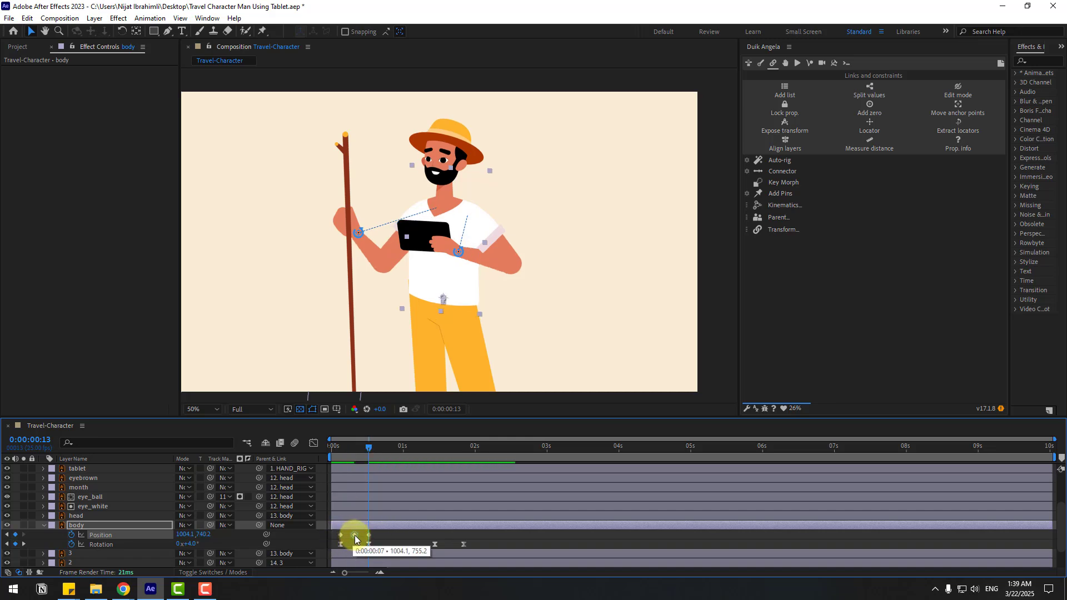
Apply Easy Ease to the three body Position keyframes.
left_click_drag(372, 535, 336, 537)
right_click(340, 535)
mouse_move(349, 528)
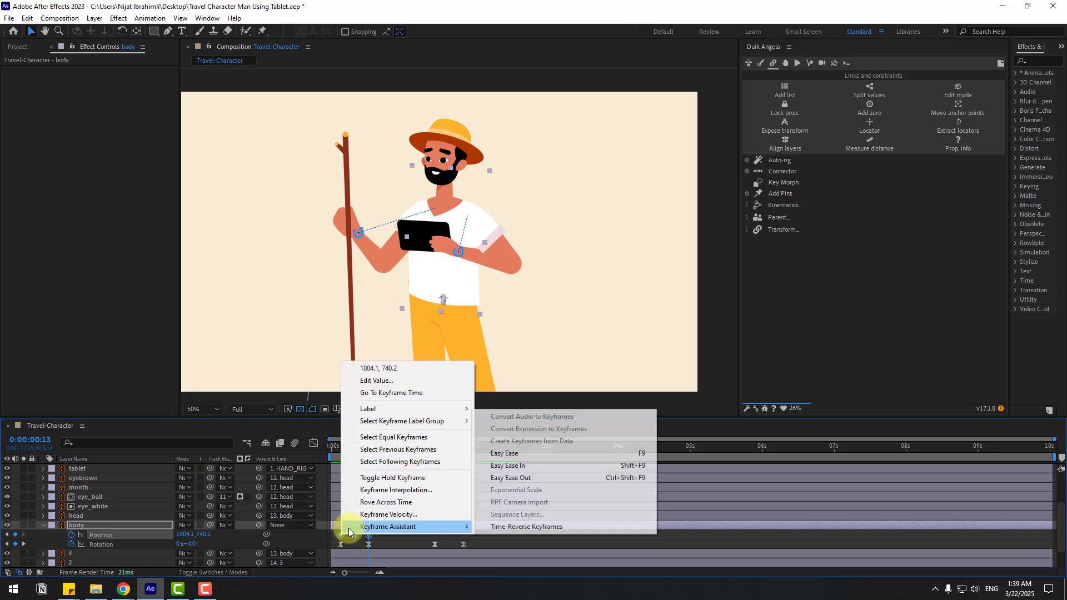
left_click(514, 459)
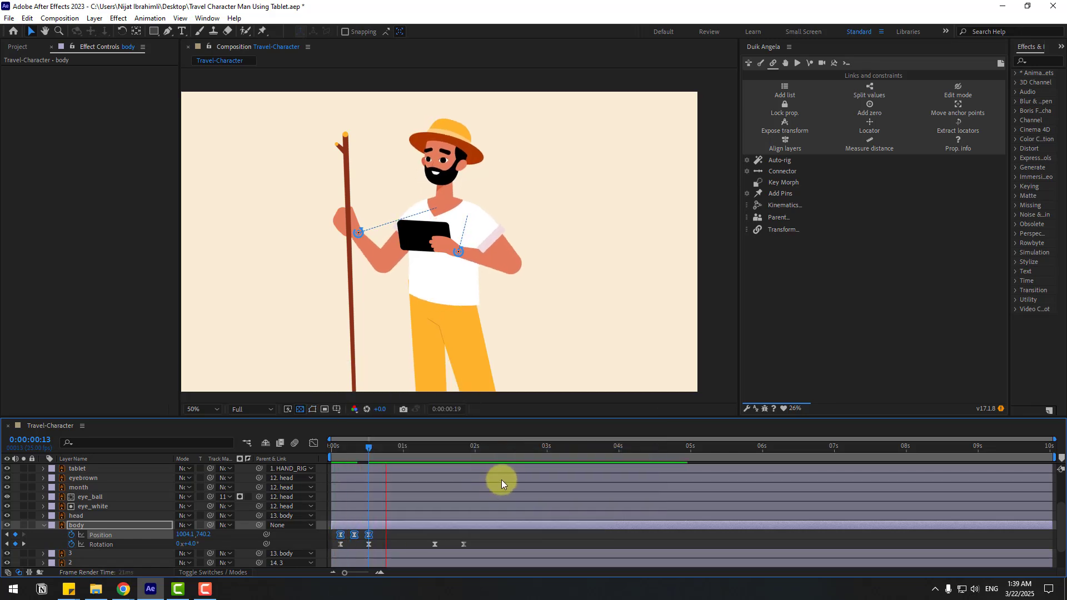
Paste the copied body Position keyframes at 1:11 and save the project.
key("space")
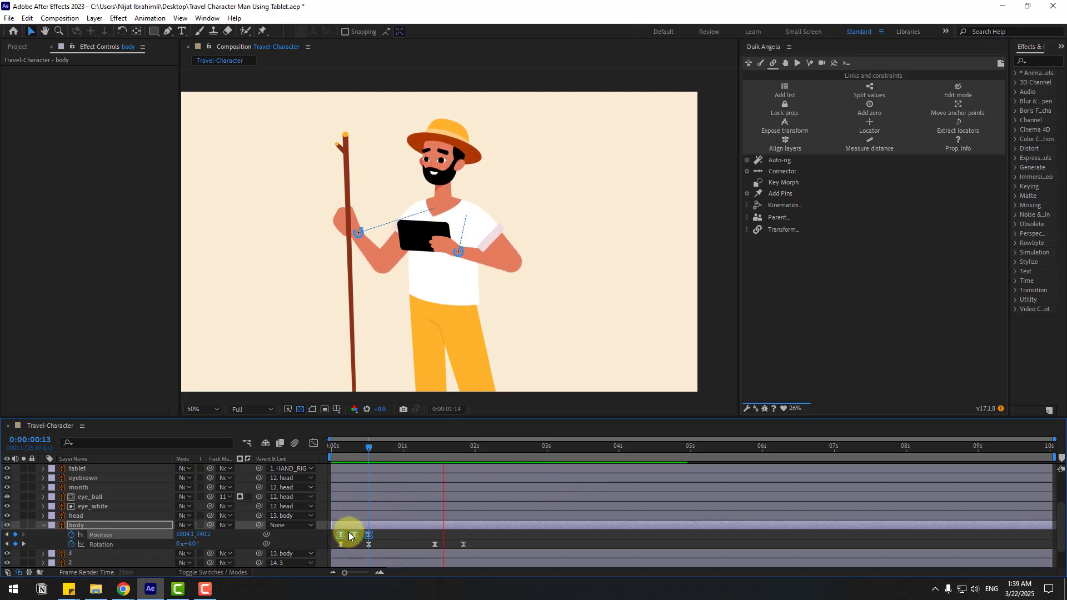
left_click(376, 449)
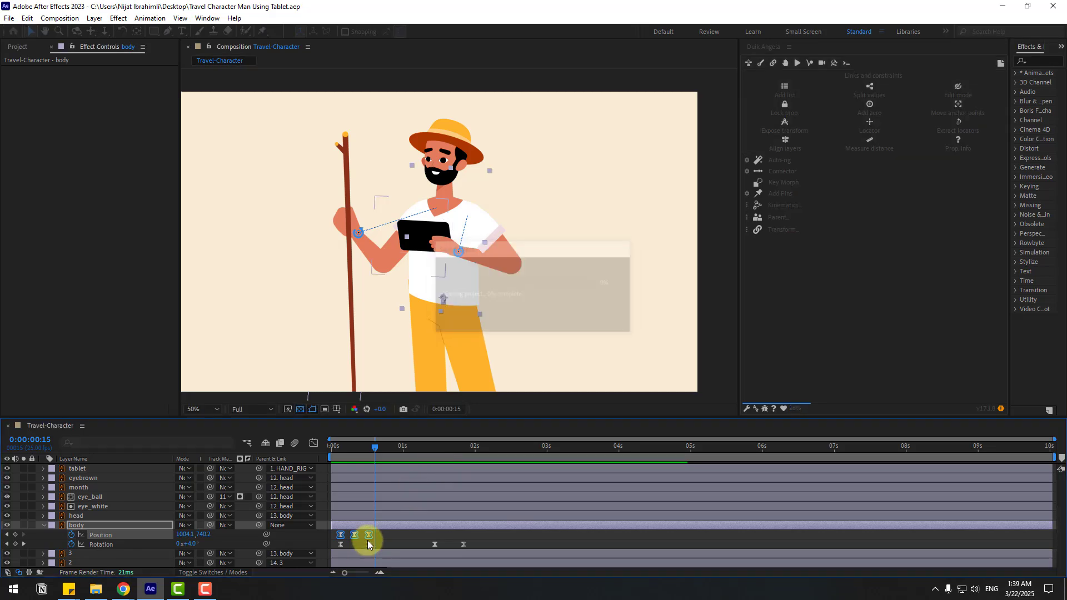
left_click(368, 537)
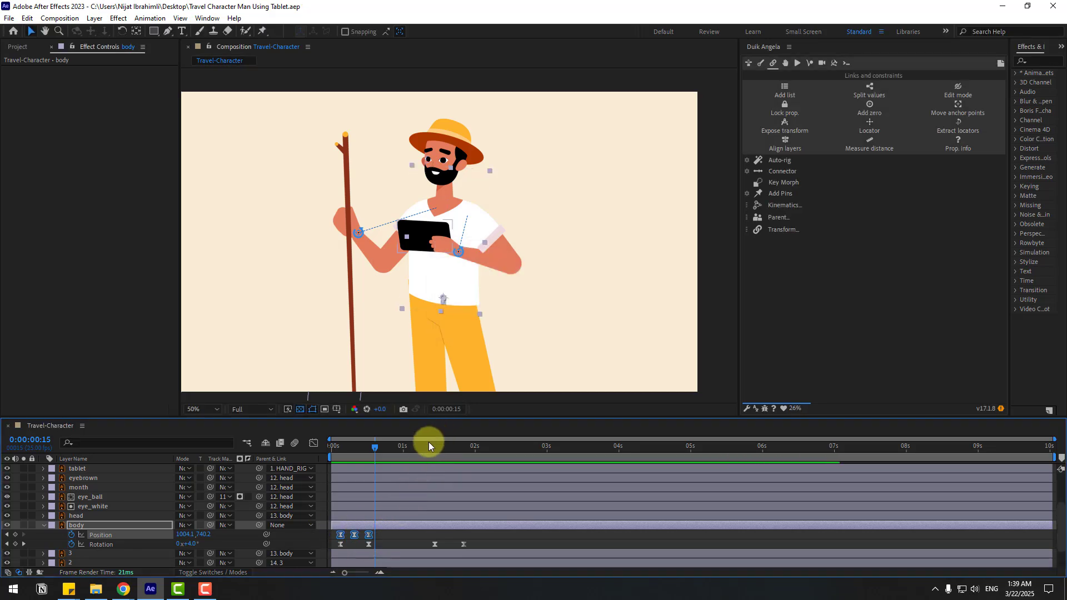
key("ctrl+v")
left_click_drag(432, 444, 306, 448)
key("ctrl+s")
Key HAND_LEFT Position at 0s and move the hand right and down the staff at frame 16.
scroll(134, 489, "up", 3)
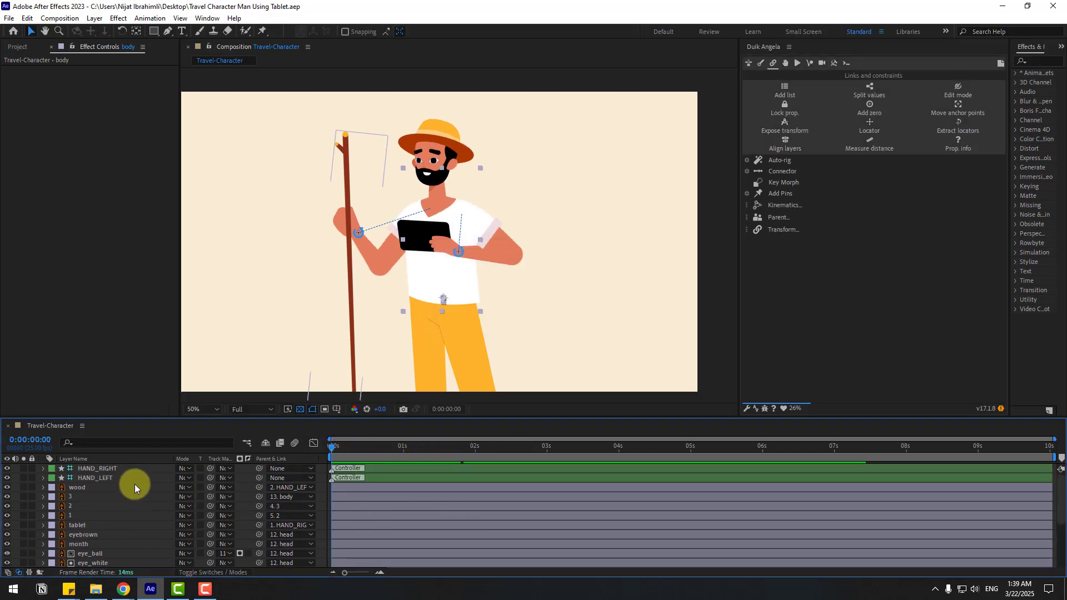
left_click(95, 480)
scroll(356, 501, "down", 3)
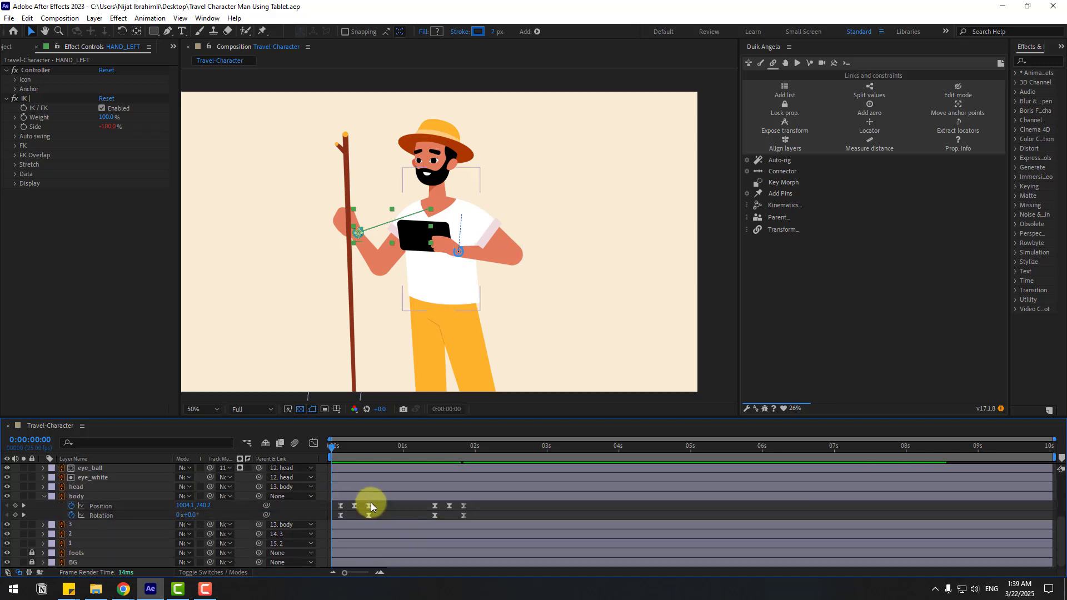
scroll(137, 493, "up", 3)
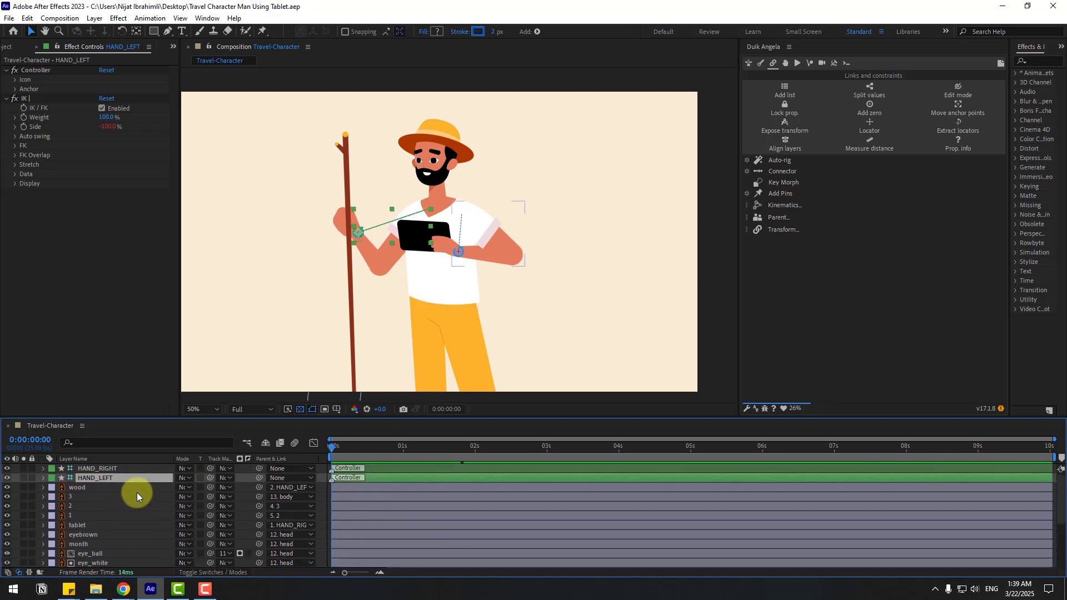
key("p")
left_click(71, 488)
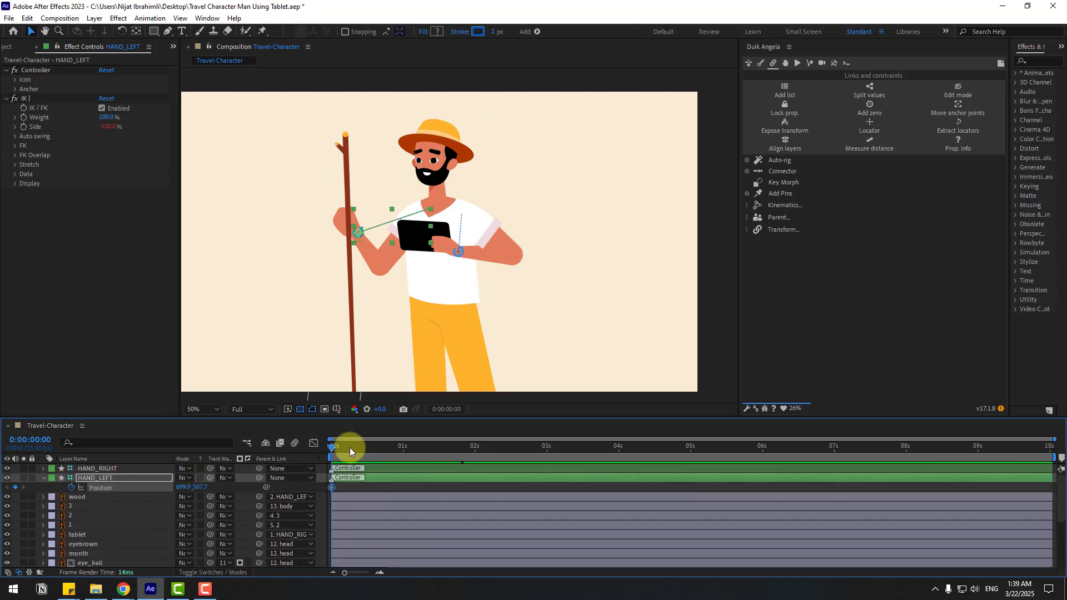
left_click_drag(345, 446, 377, 446)
left_click(183, 486)
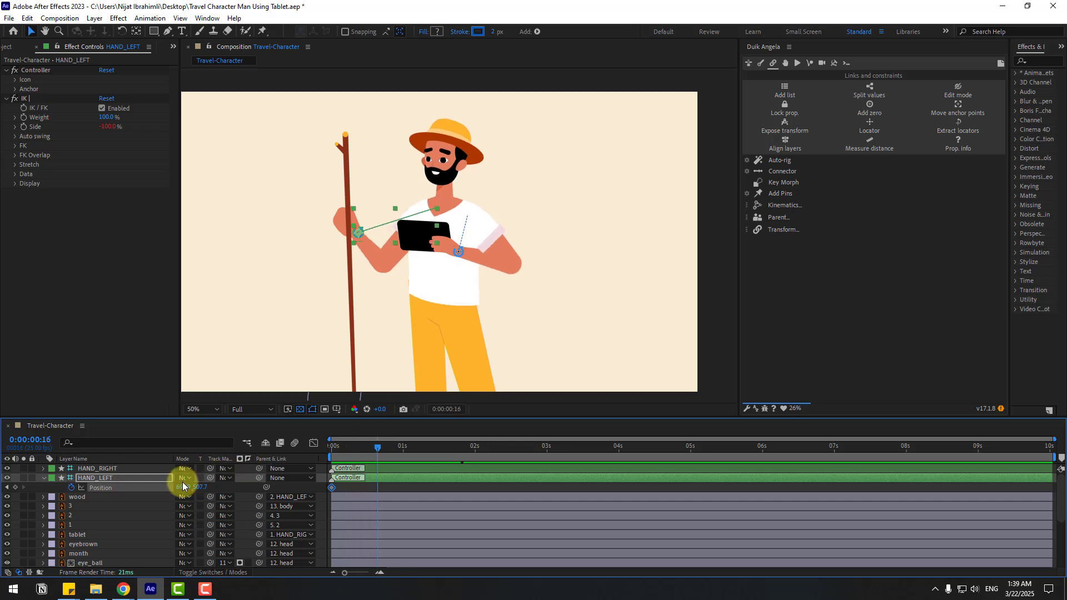
left_click_drag(183, 487, 222, 485)
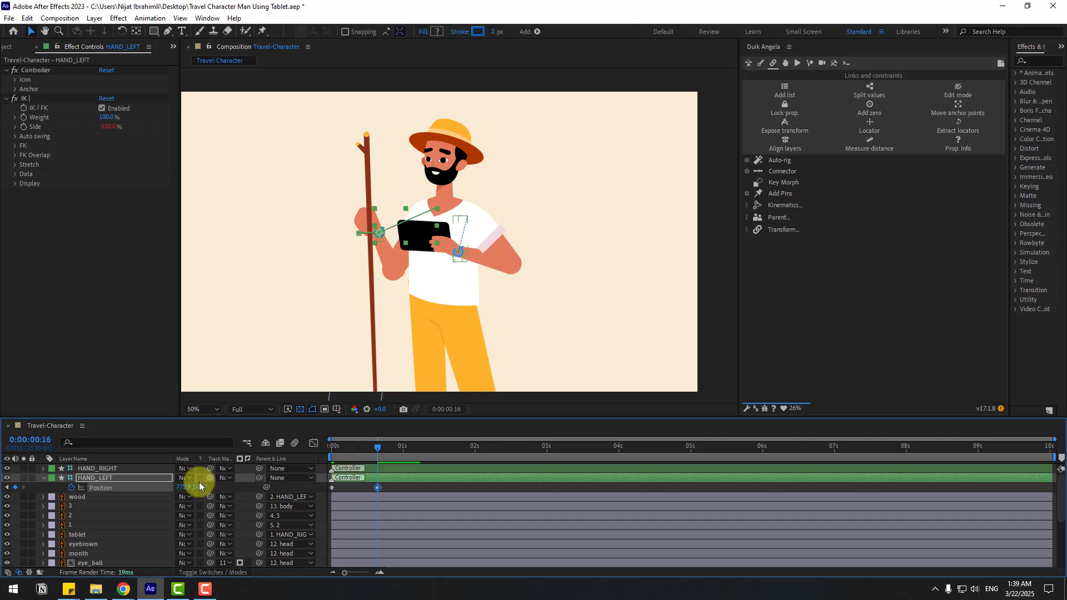
left_click_drag(378, 237, 366, 245)
Raise the left hand at frame 7, then ease and preview the three HAND_LEFT keyframes.
mouse_move(370, 451)
left_mouse_down()
mouse_move(317, 448)
mouse_move(352, 449)
left_mouse_up()
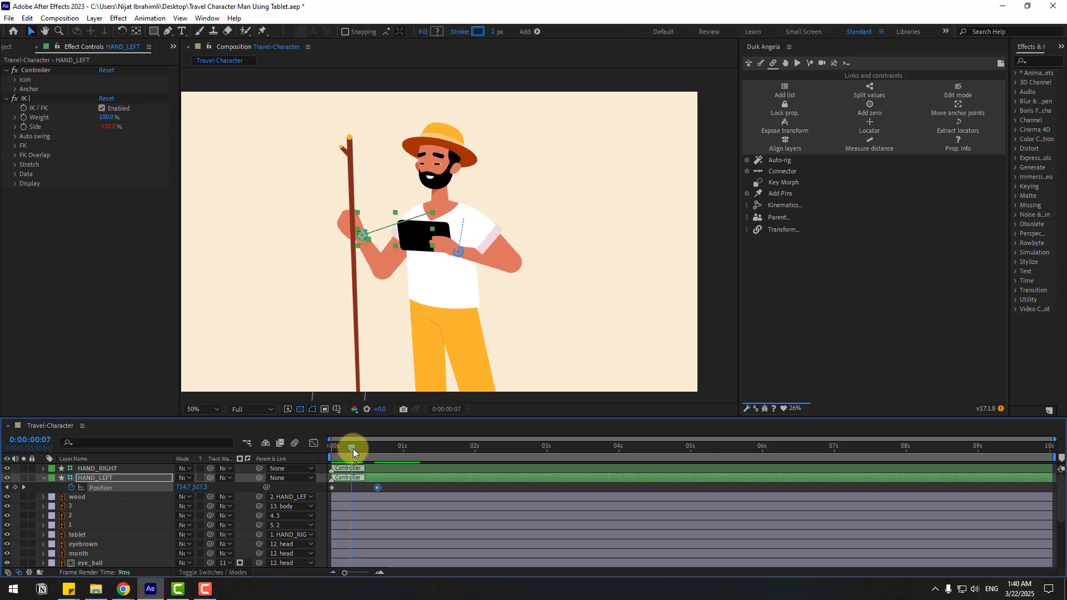
left_click_drag(202, 487, 178, 484)
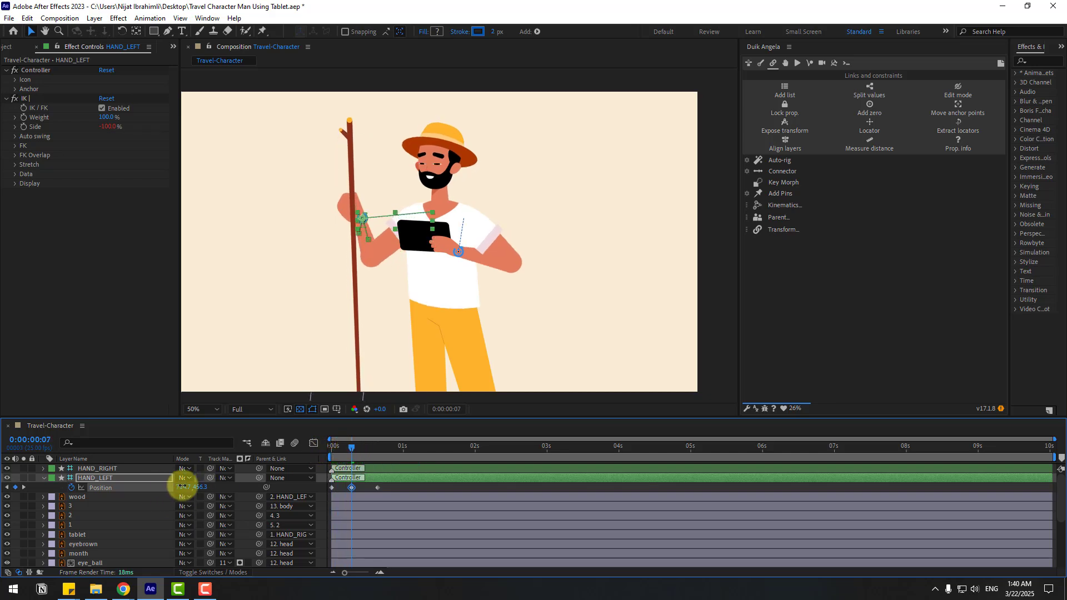
left_click_drag(385, 486, 325, 495)
right_click(332, 488)
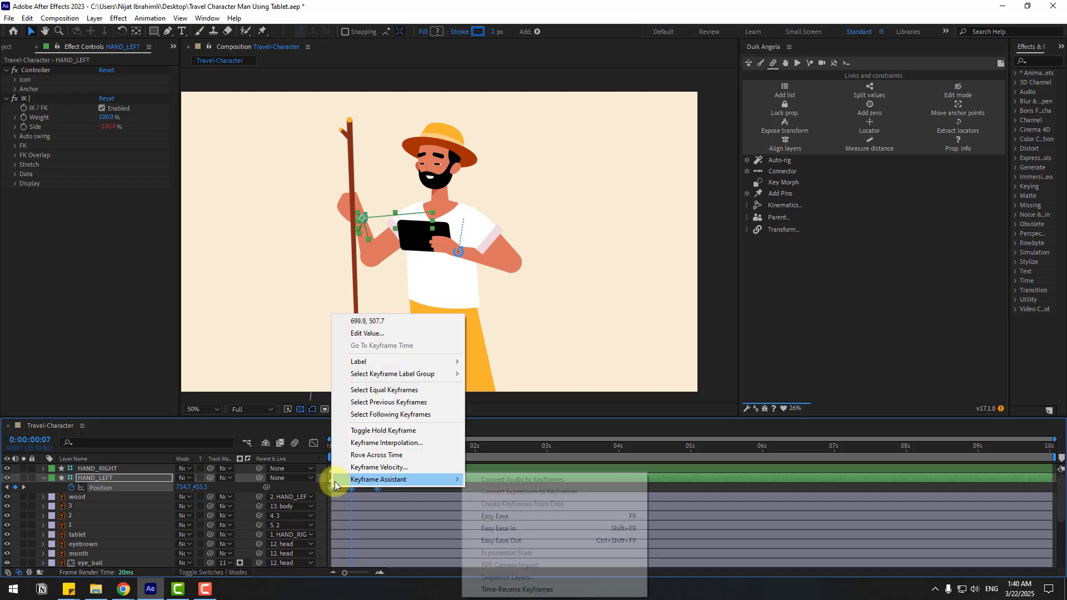
mouse_move(422, 476)
left_click(477, 516)
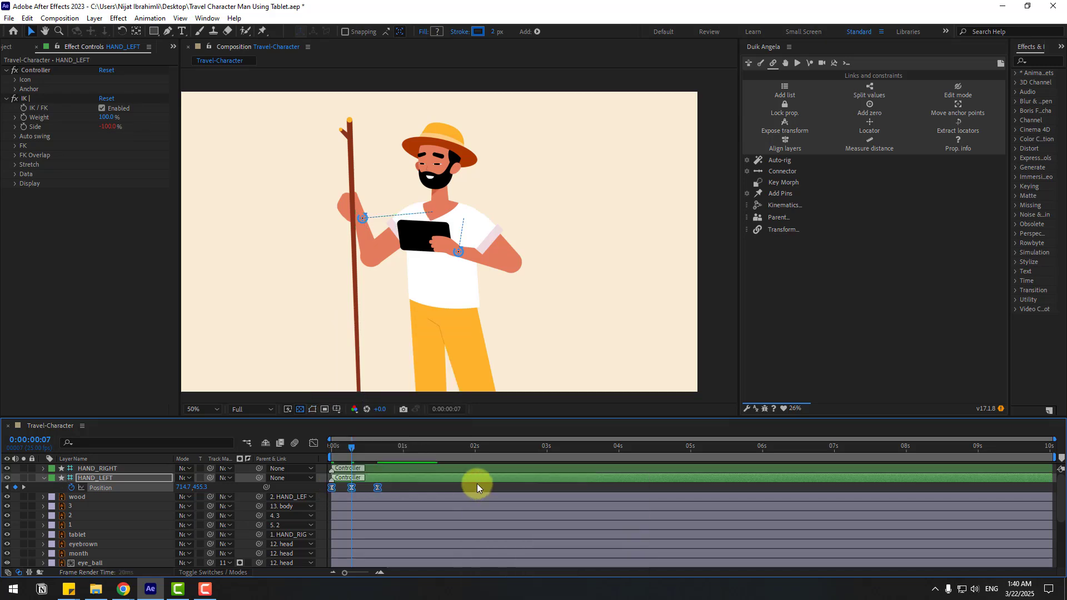
key("space")
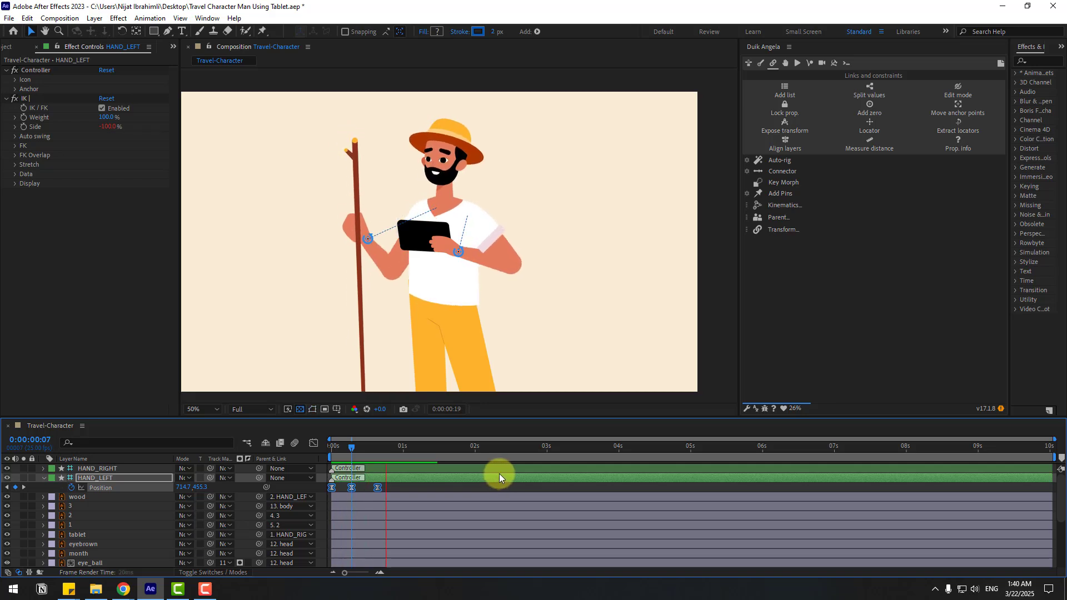
left_click(406, 449)
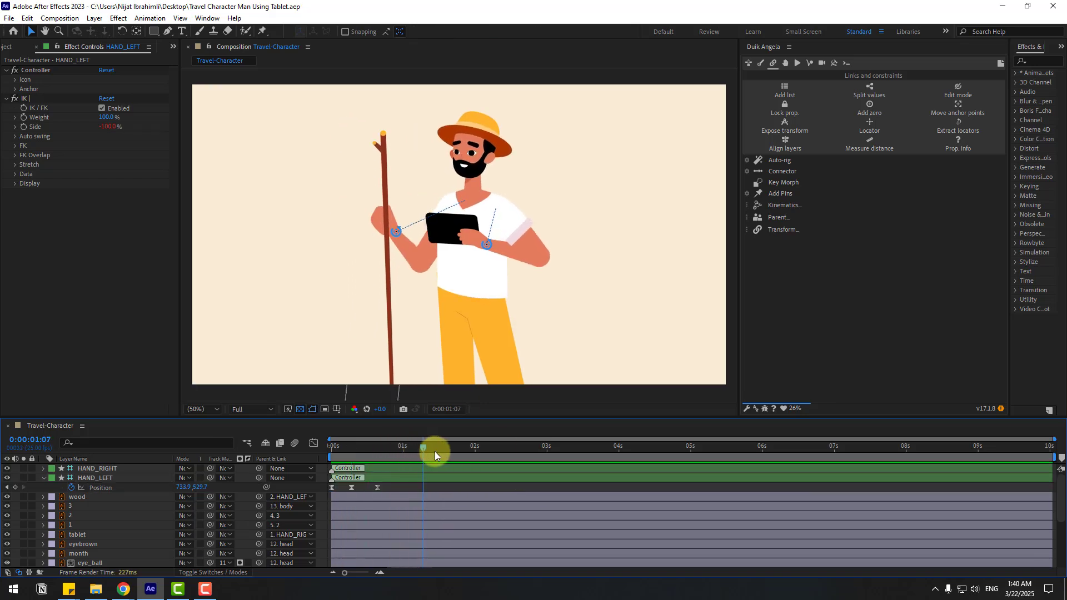
Add HAND_LEFT Position keyframes at 1:10, 1:23 and 1:16 to swing the hand back.
mouse_move(434, 452)
left_mouse_down()
mouse_move(457, 451)
mouse_move(432, 452)
left_mouse_up()
left_click(16, 488)
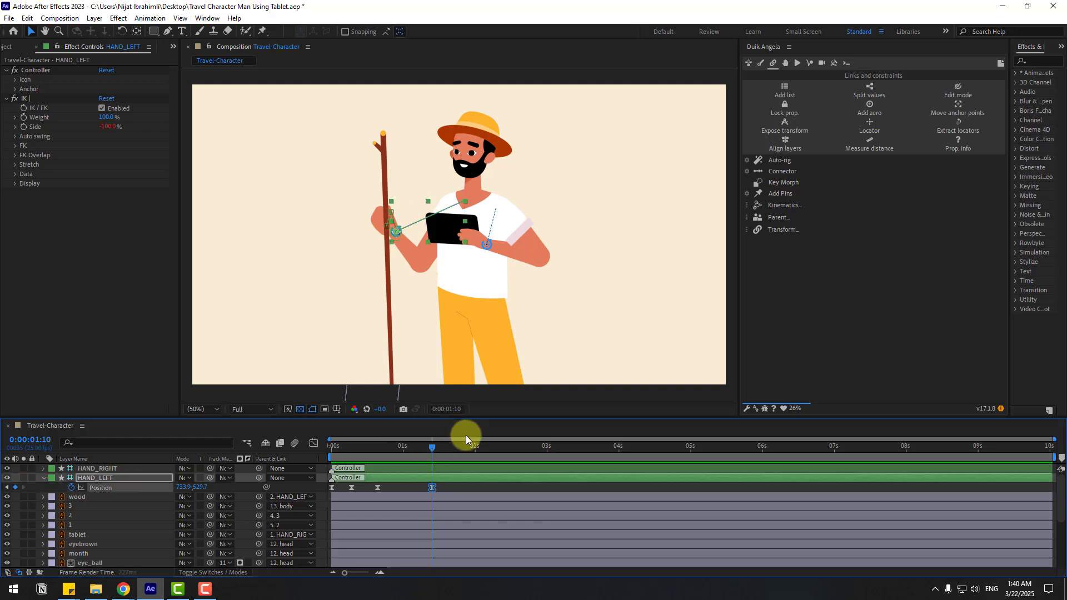
left_click_drag(448, 449, 470, 448)
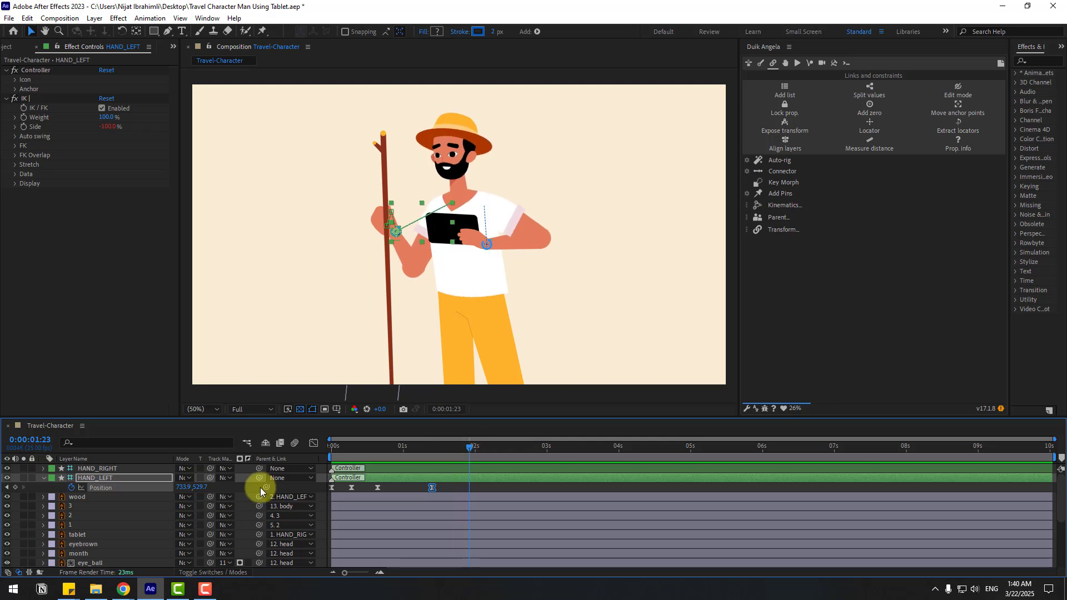
left_click_drag(183, 489, 138, 484)
left_click_drag(455, 446, 447, 445)
left_click_drag(203, 489, 169, 489)
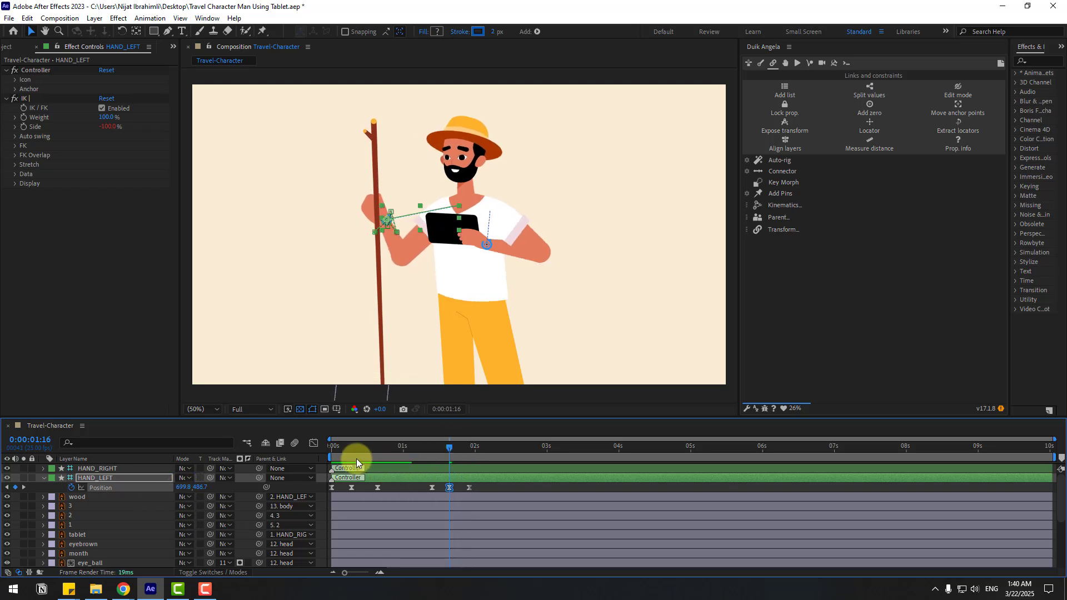
End the work area at about 2:10 and preview the left-hand motion.
left_click_drag(473, 449, 500, 455)
key("n")
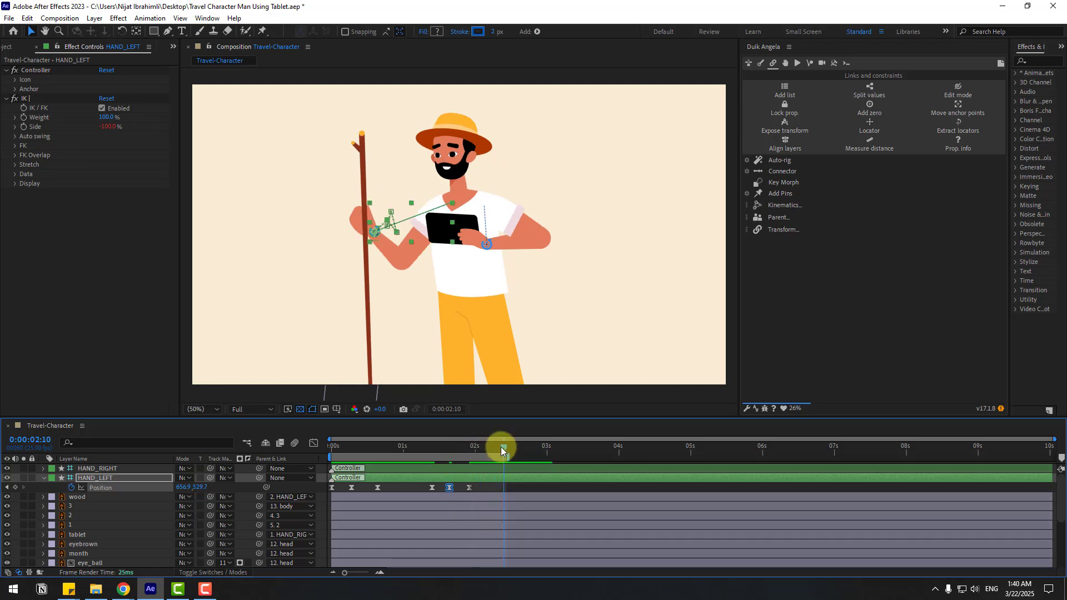
key("space")
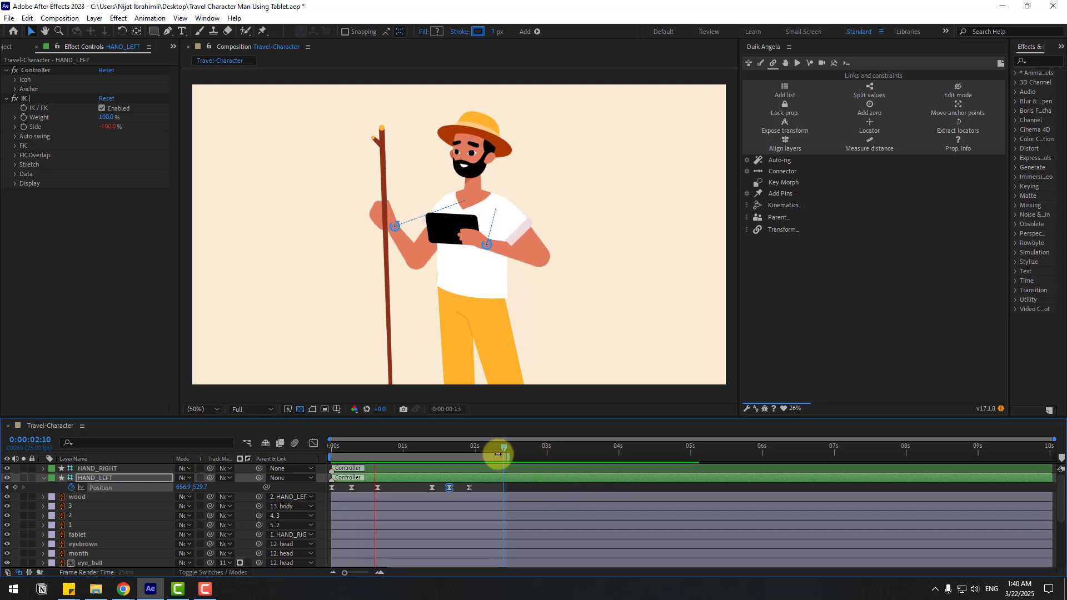
key("space")
left_click(96, 470)
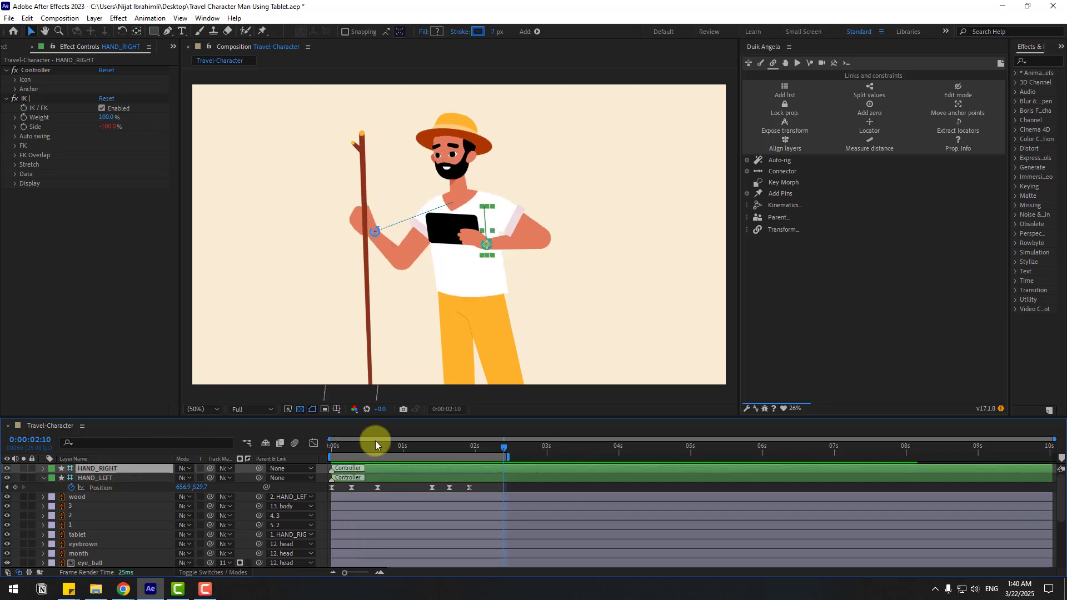
left_click_drag(366, 446, 347, 444)
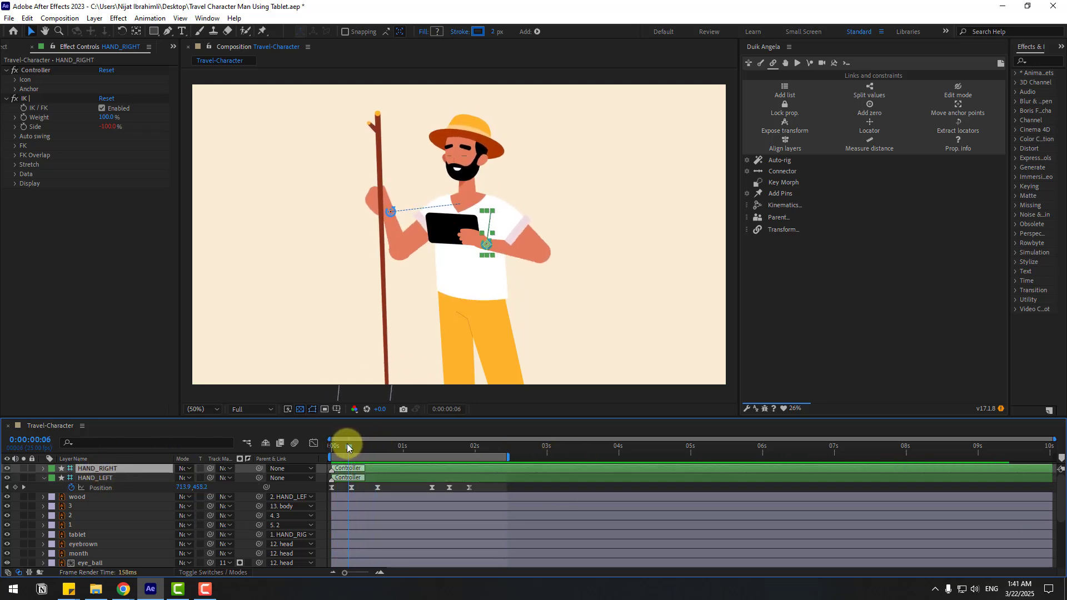
Keyframe HAND_RIGHT Position at frame 5, lower the hand at frame 17, and Easy Ease the keys.
key("p")
left_click(72, 479)
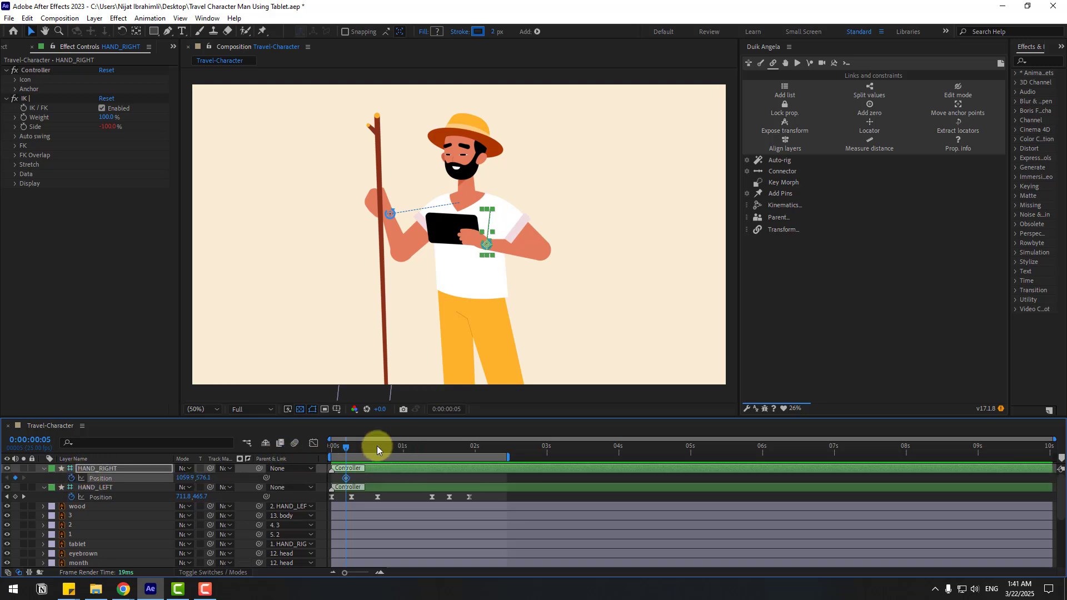
left_click_drag(351, 446, 380, 446)
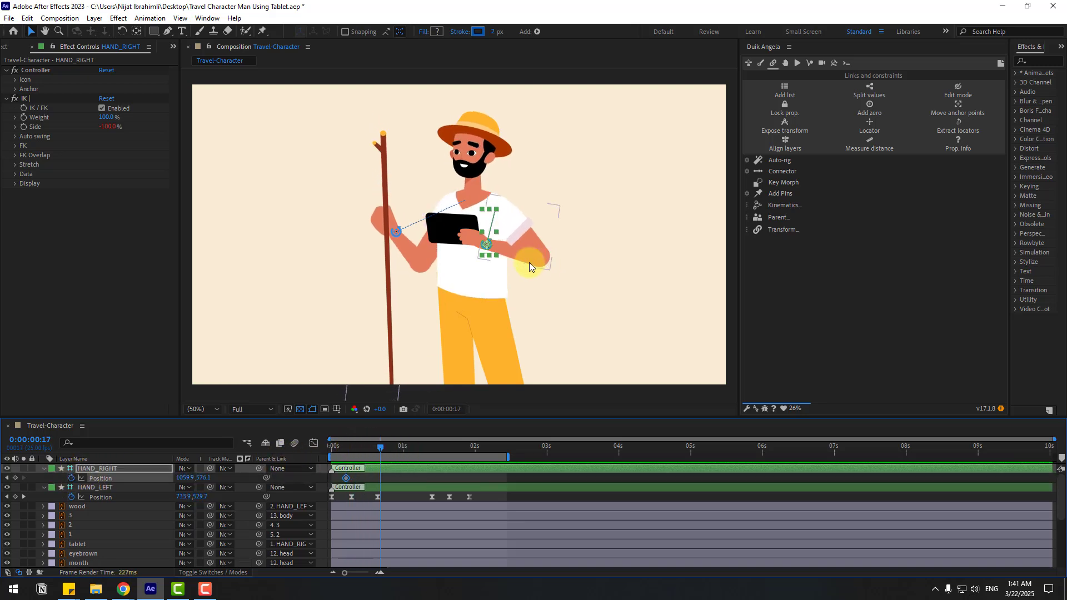
left_click_drag(485, 250, 481, 269)
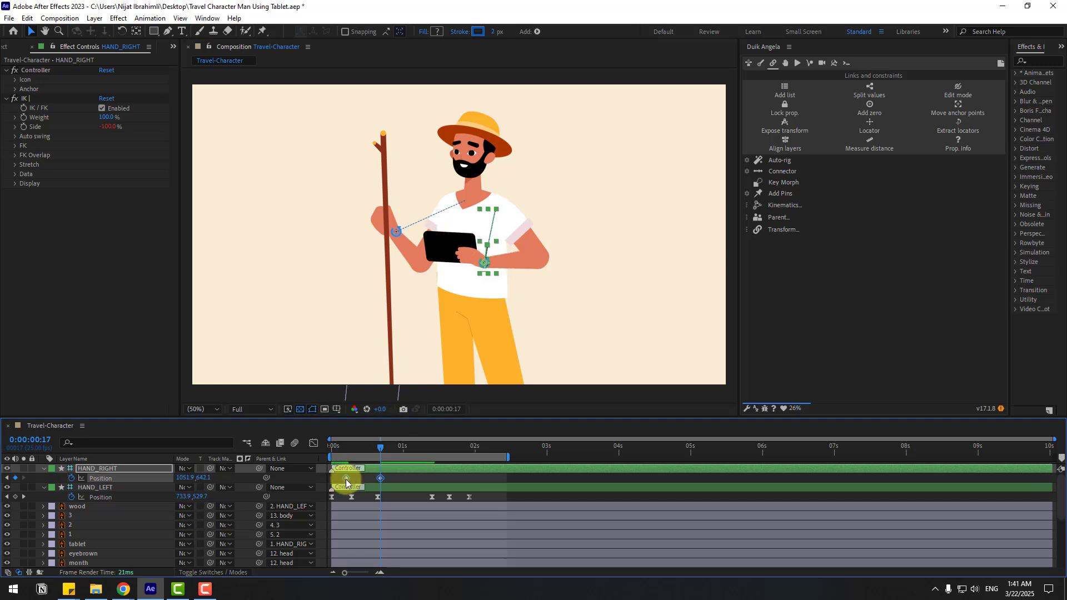
right_click(346, 478)
mouse_move(468, 470)
left_click(499, 492)
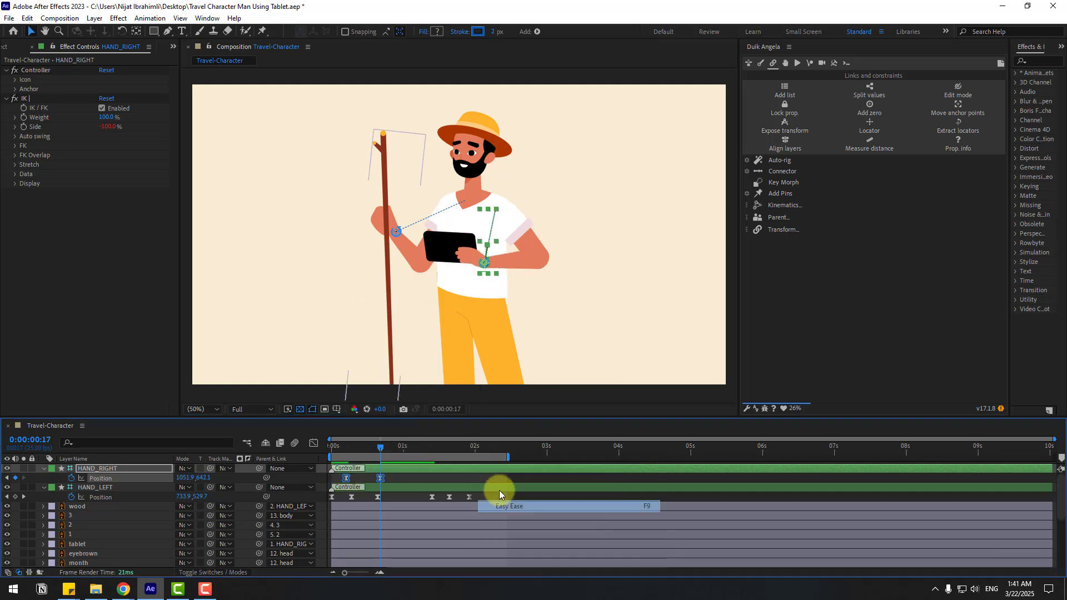
Shift the right hand keyframes about 3 frames earlier and preview the motion.
left_click(359, 452)
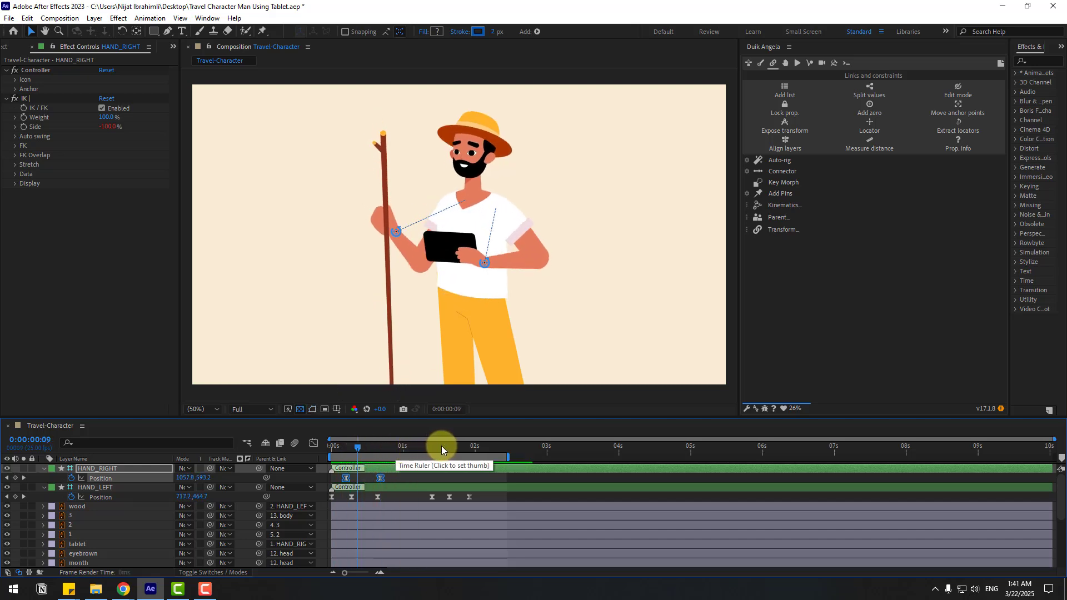
left_click_drag(381, 478, 372, 478)
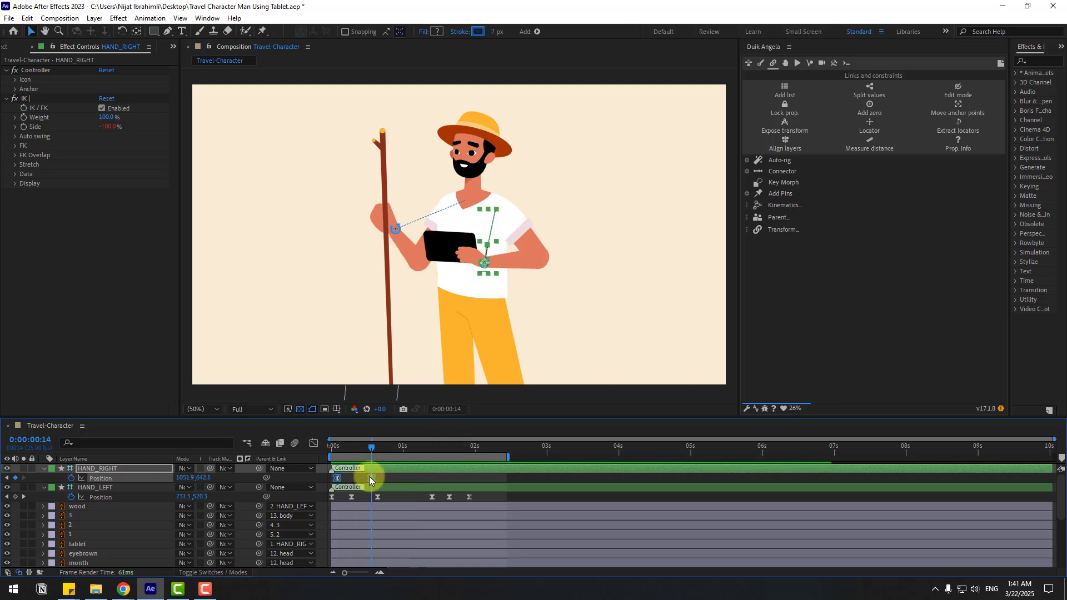
key("space")
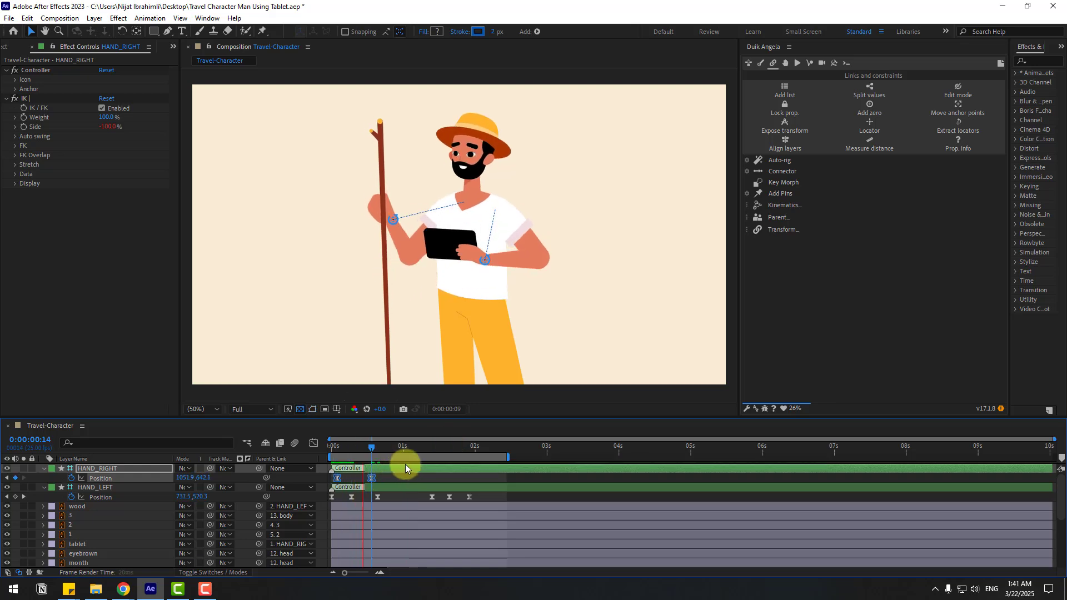
key("space")
left_click(388, 474)
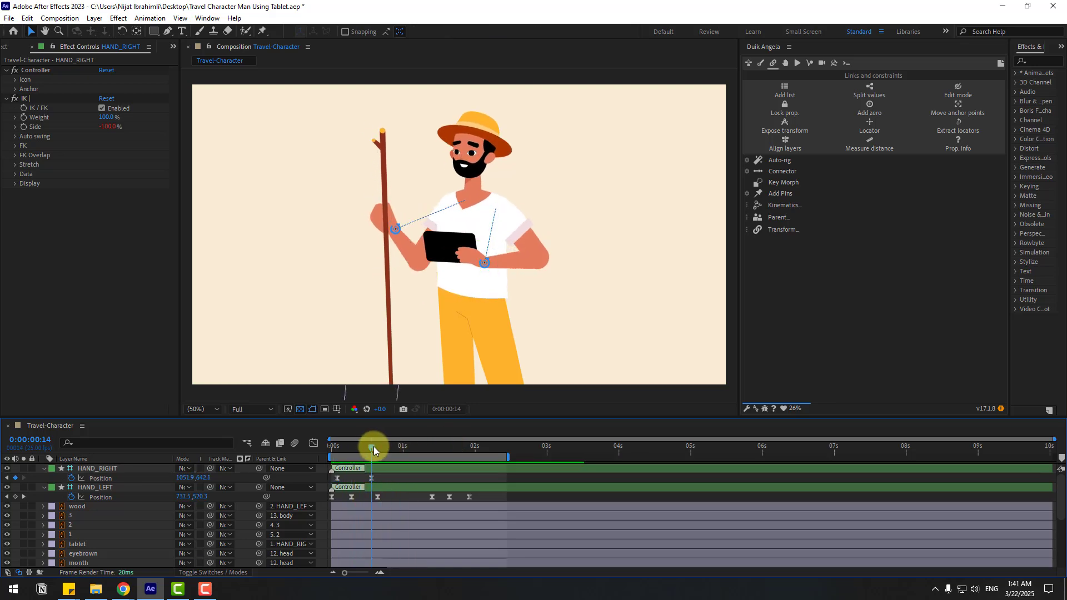
Raise the hand at 1:03, keyframe 1:12, set the final pose at 1:24, and preview.
left_click_drag(373, 446, 412, 448)
left_click_drag(207, 478, 193, 478)
left_click_drag(422, 446, 473, 448)
left_click(15, 478)
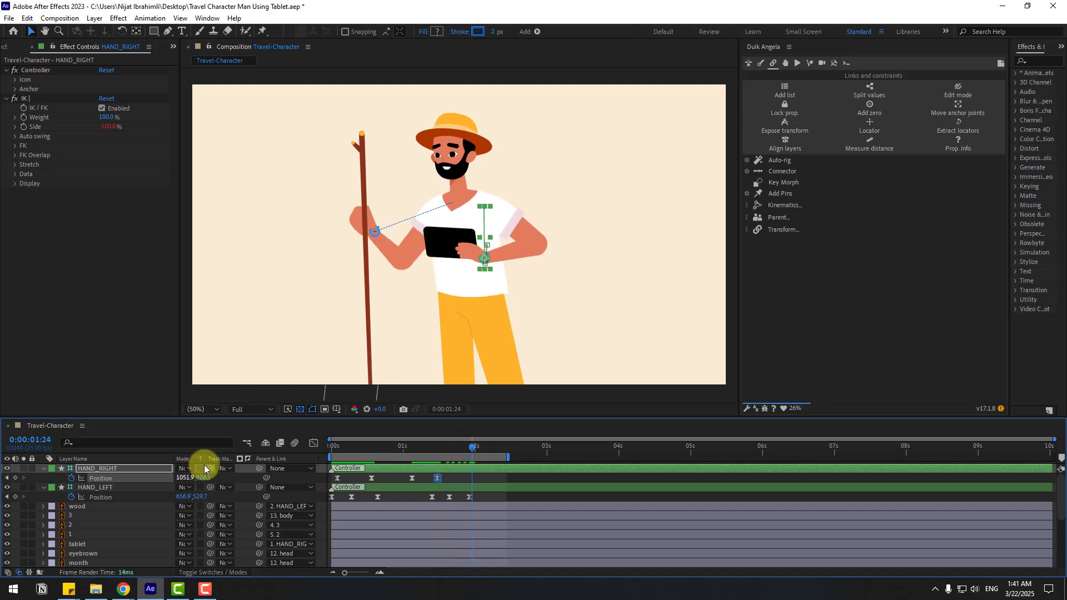
left_click_drag(483, 264, 497, 256)
key("space")
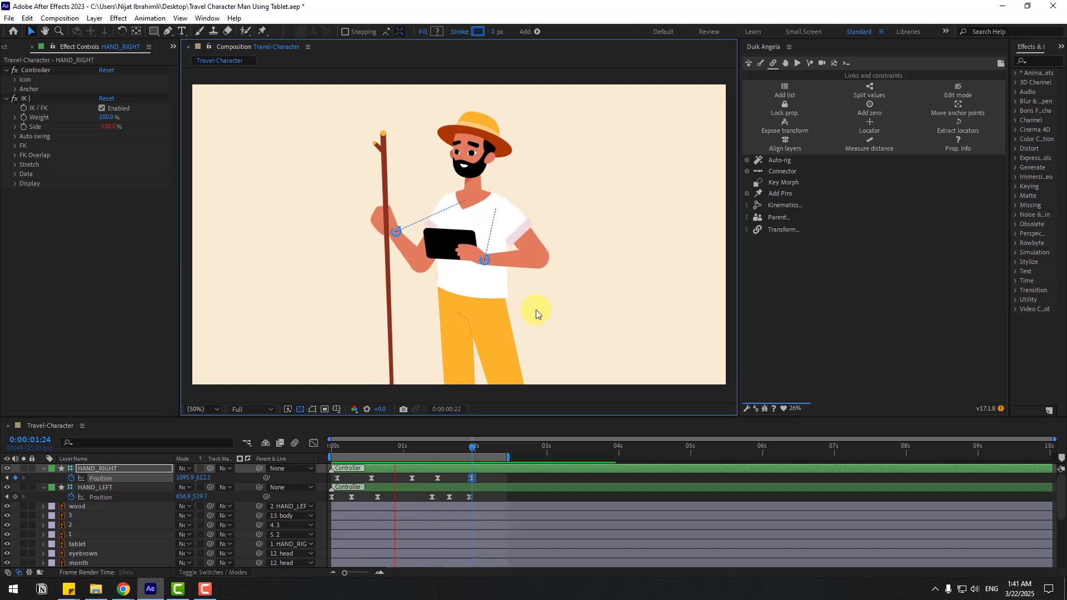
left_click_drag(337, 445, 345, 445)
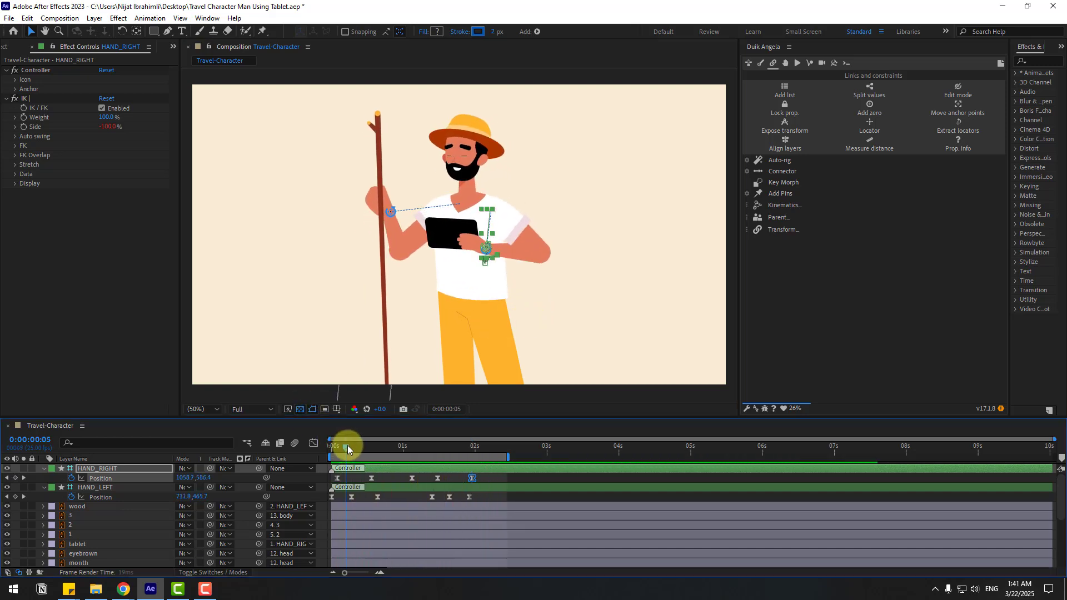
left_click(102, 478)
key("shift+r")
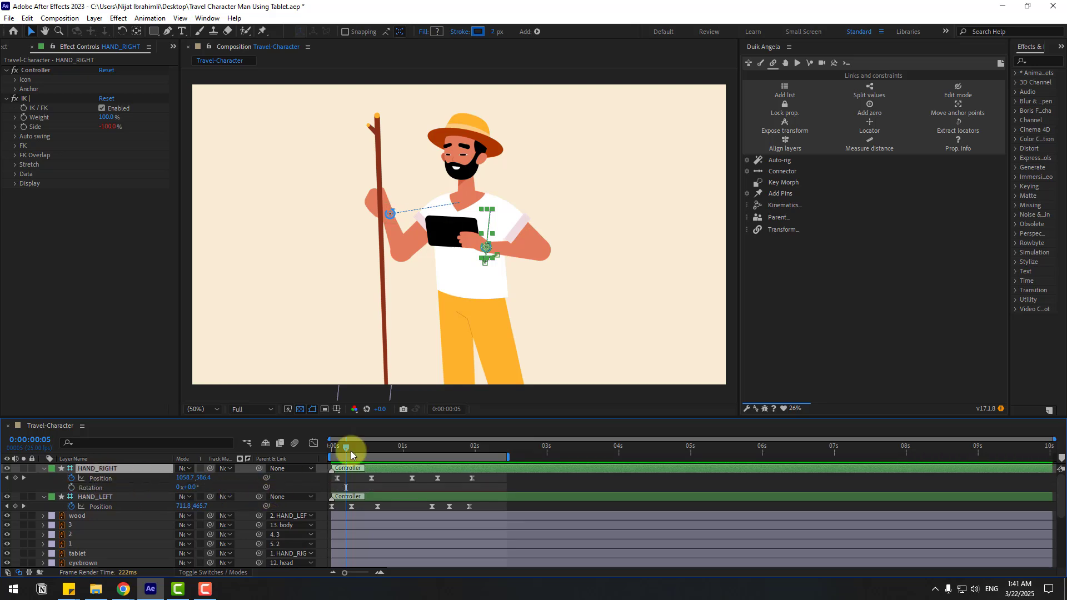
Keyframe HAND_RIGHT Rotation, tilt it to -20° at frame 14, and Easy Ease the keys.
left_click_drag(345, 447, 372, 447)
left_click(71, 488)
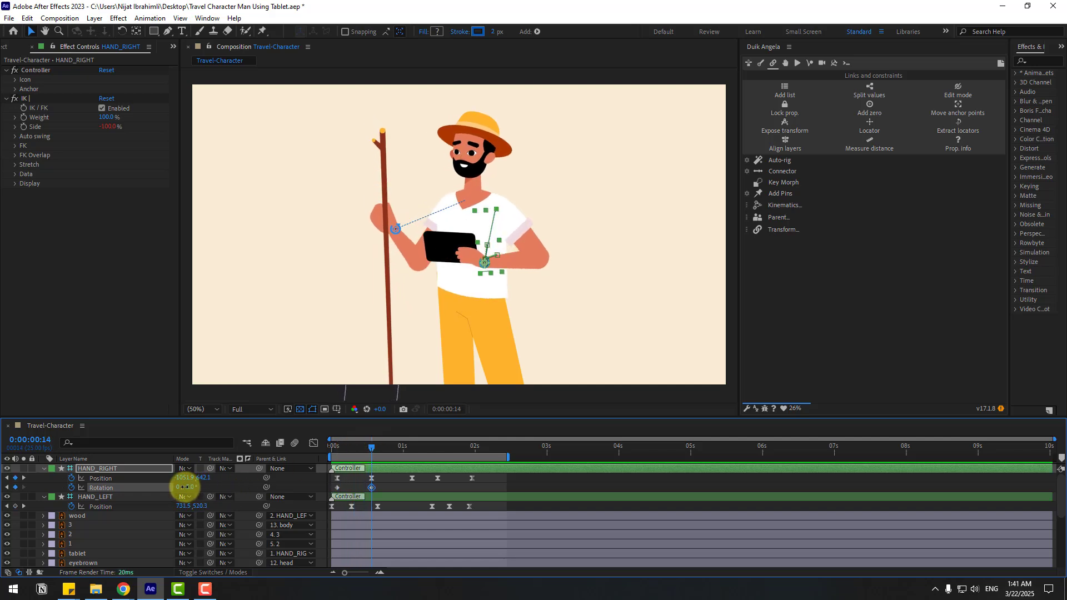
left_click_drag(181, 487, 179, 487)
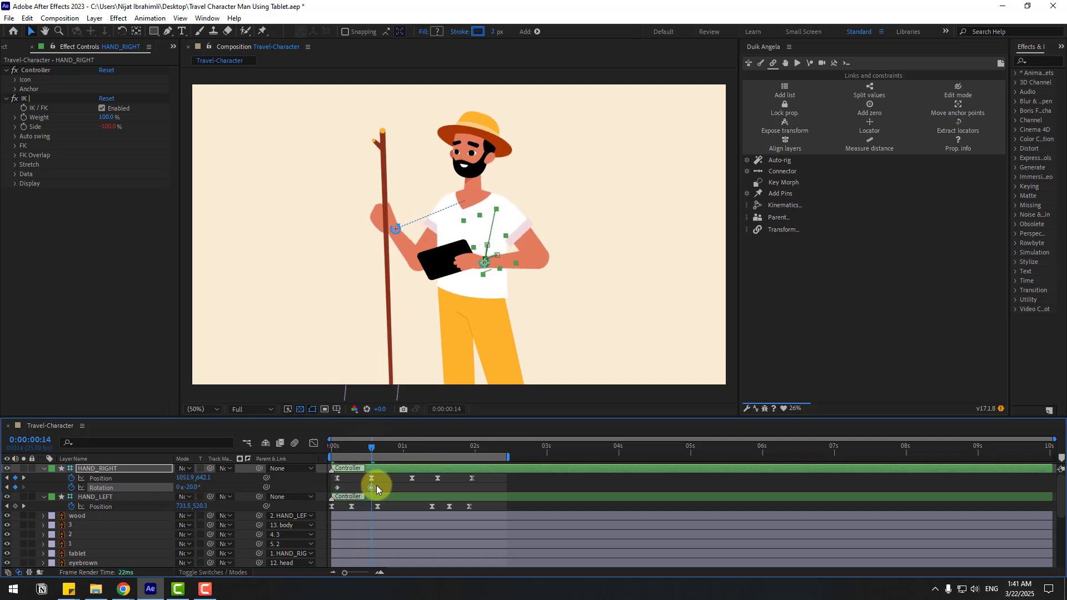
right_click(337, 488)
mouse_move(379, 484)
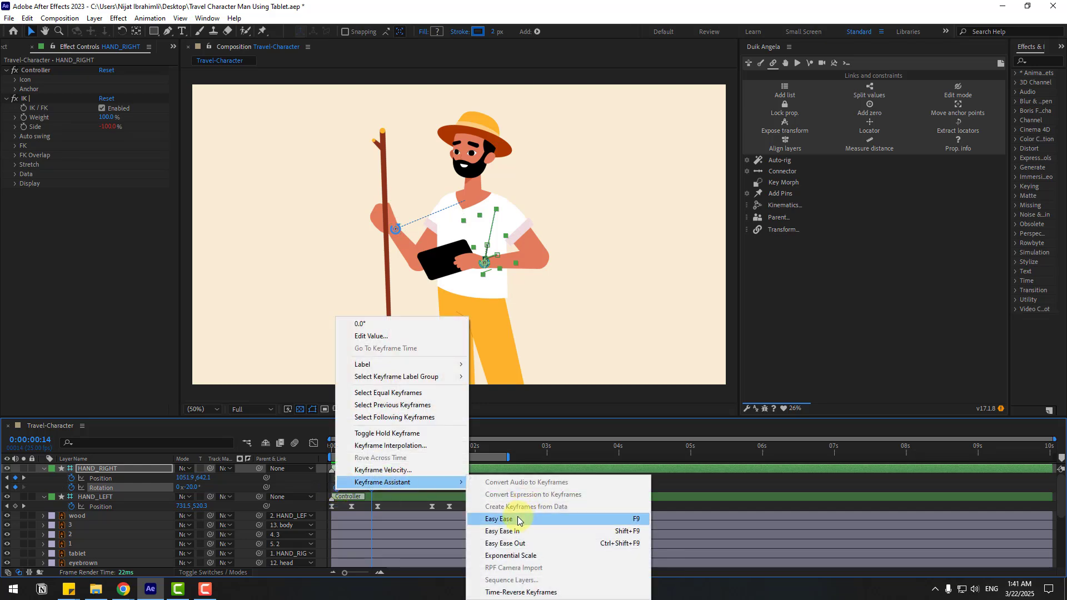
left_click(453, 502)
Set the hand rotation to -15° at 1:03, keyframe 1:12, and return to 0° at 1:24.
left_click_drag(379, 448, 412, 451)
left_click(393, 484)
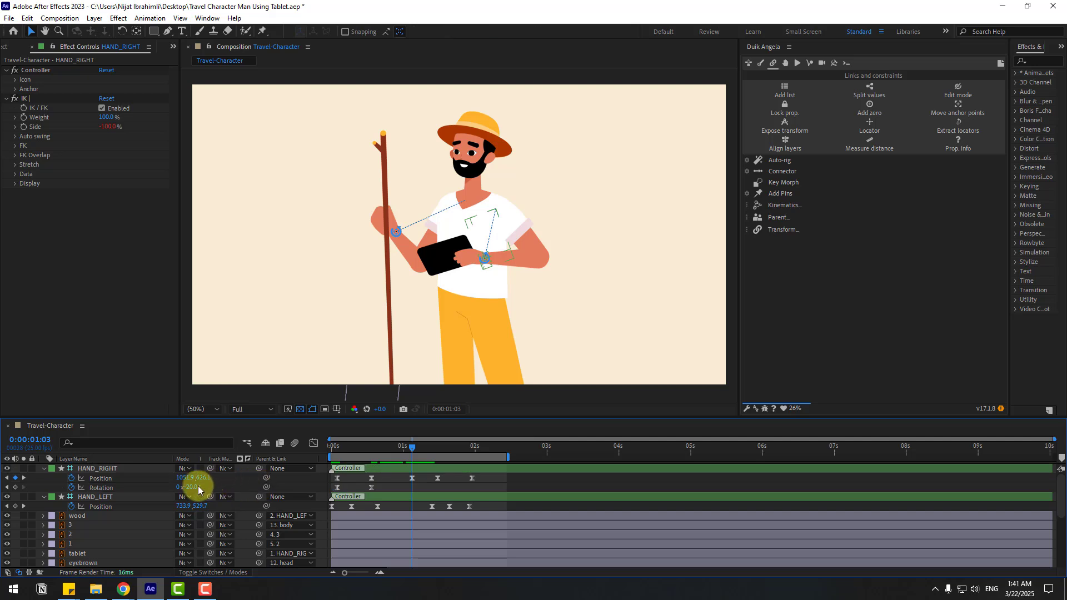
left_click_drag(191, 487, 191, 487)
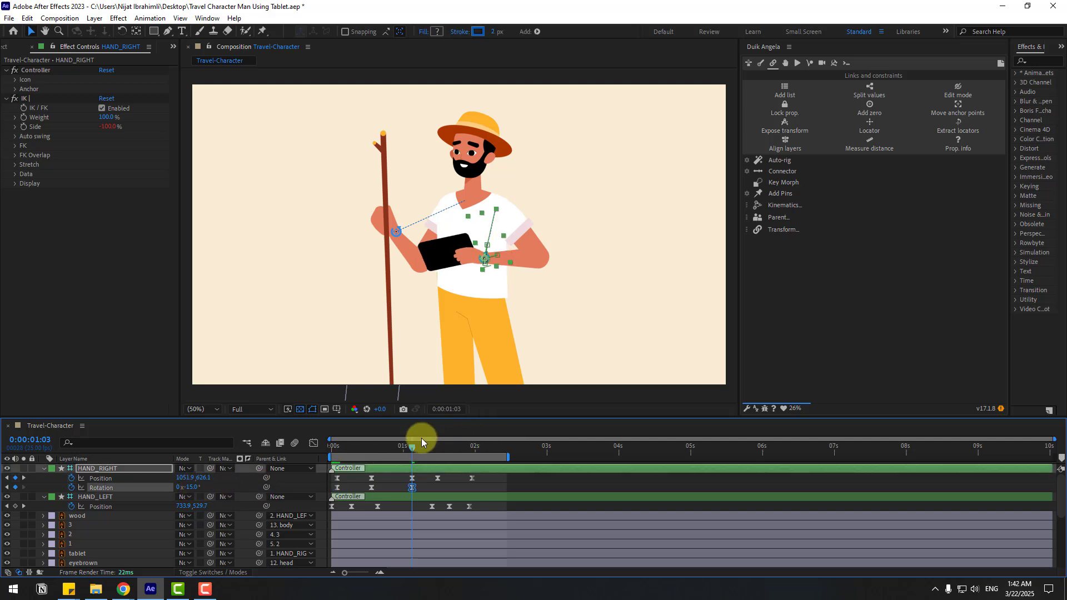
left_click_drag(422, 445, 471, 448)
left_click(15, 487)
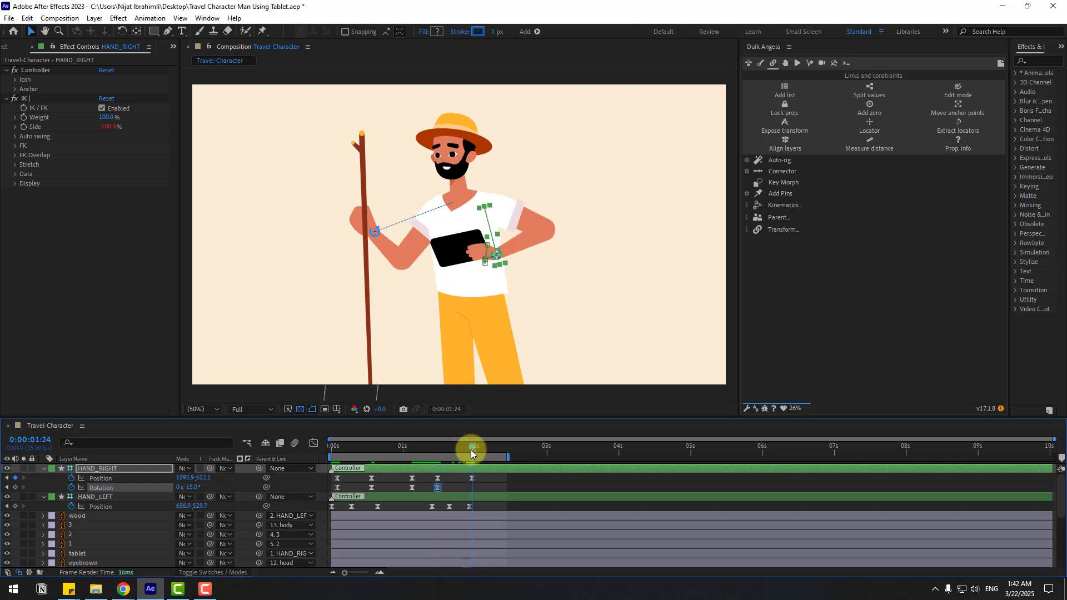
left_click(185, 493)
left_click_drag(190, 487, 197, 488)
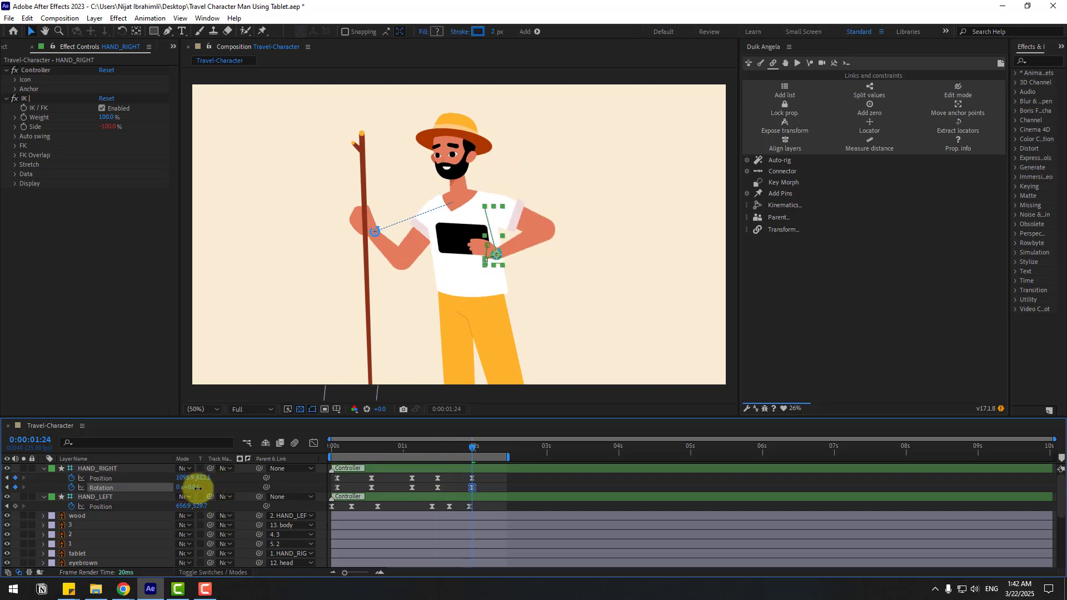
Preview the tablet hand rotation and collapse the HAND_RIGHT and HAND_LEFT properties.
left_click(503, 483)
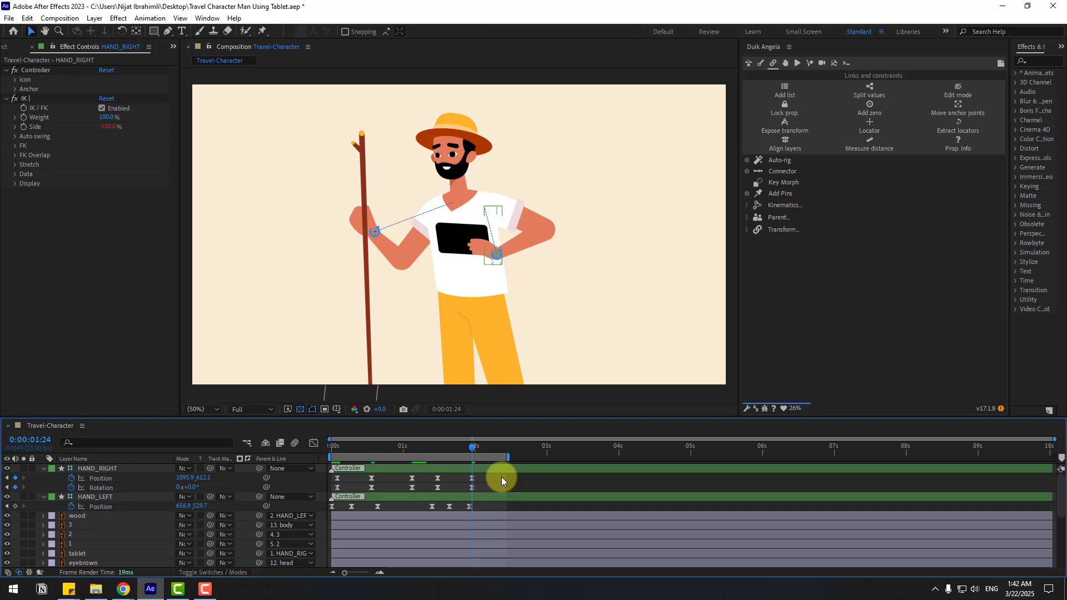
key("space")
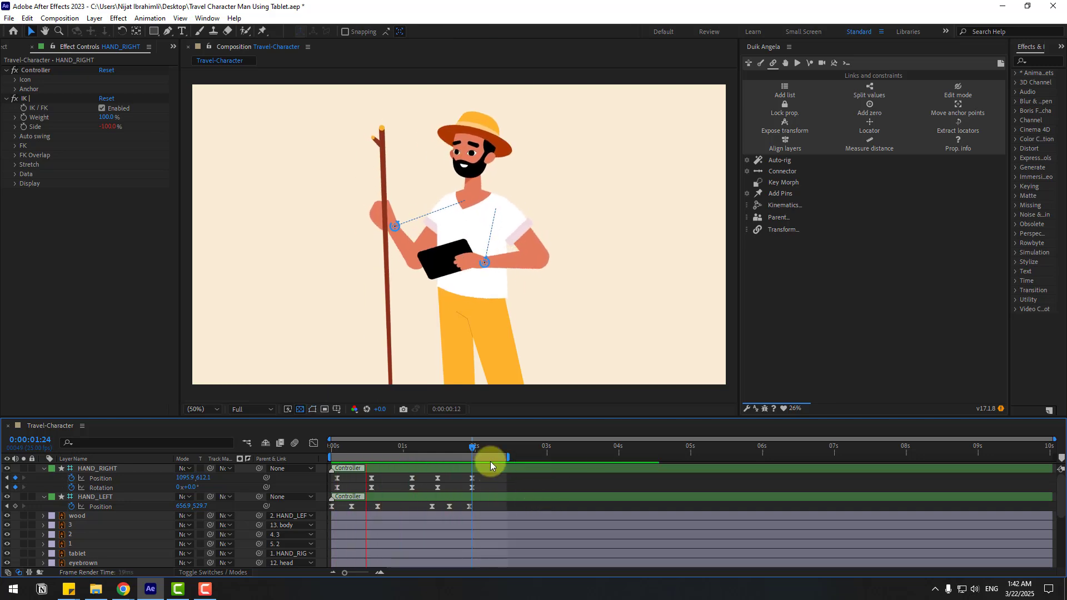
left_click(421, 446)
left_click(84, 469)
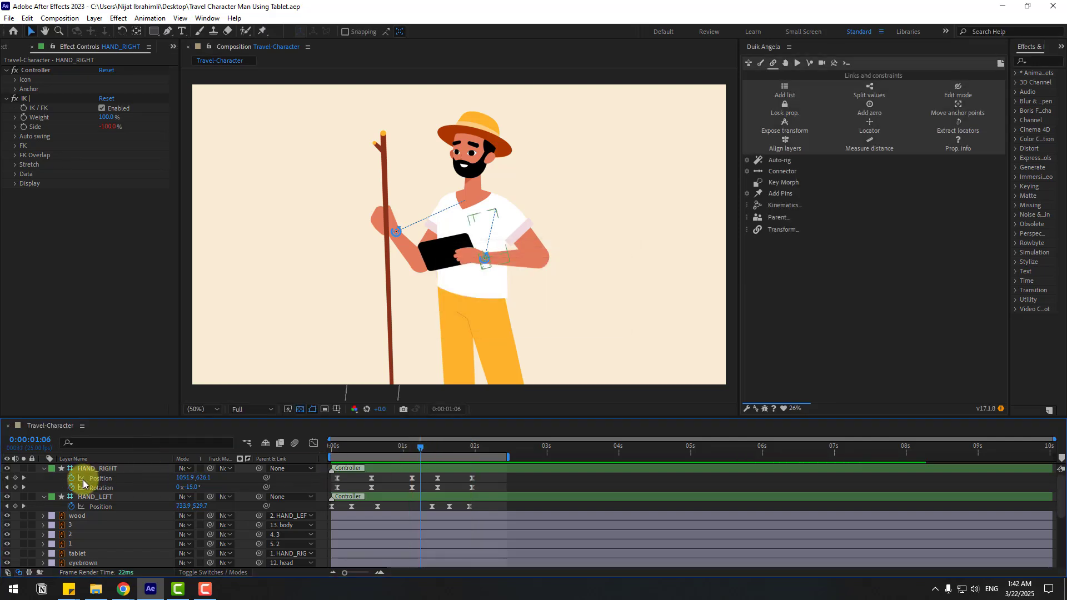
left_click(44, 469)
left_click(44, 478)
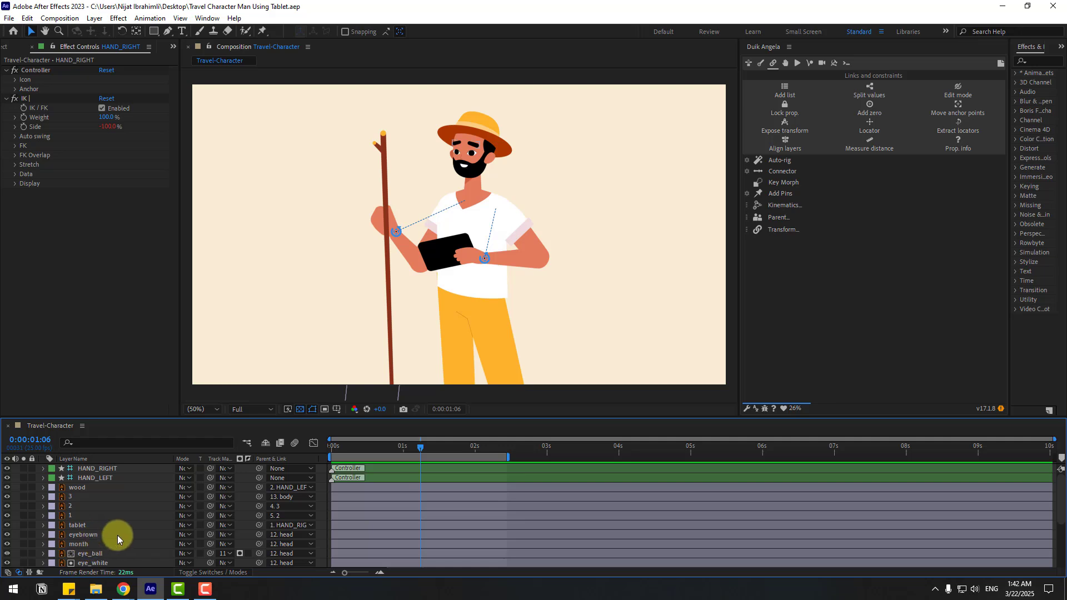
Show the eye_white Scale keyframes and shift the blink keys slightly later.
scroll(118, 535, "down", 1)
left_click(389, 535)
key("s")
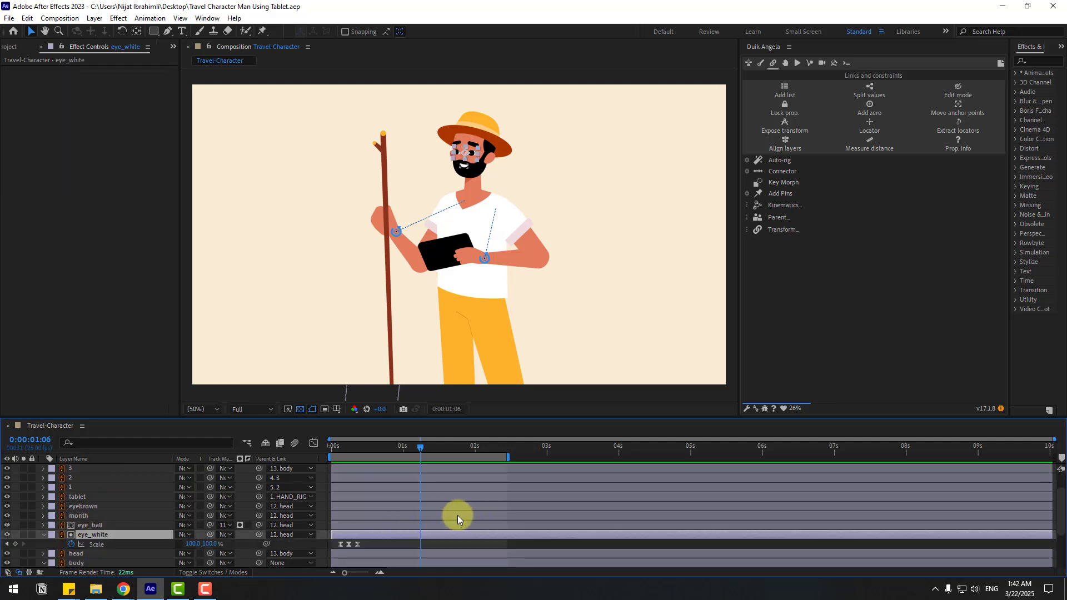
scroll(434, 508, "down", 1)
left_click_drag(338, 446, 360, 445)
mouse_move(367, 515)
left_mouse_down()
mouse_move(337, 520)
mouse_move(364, 515)
left_mouse_up()
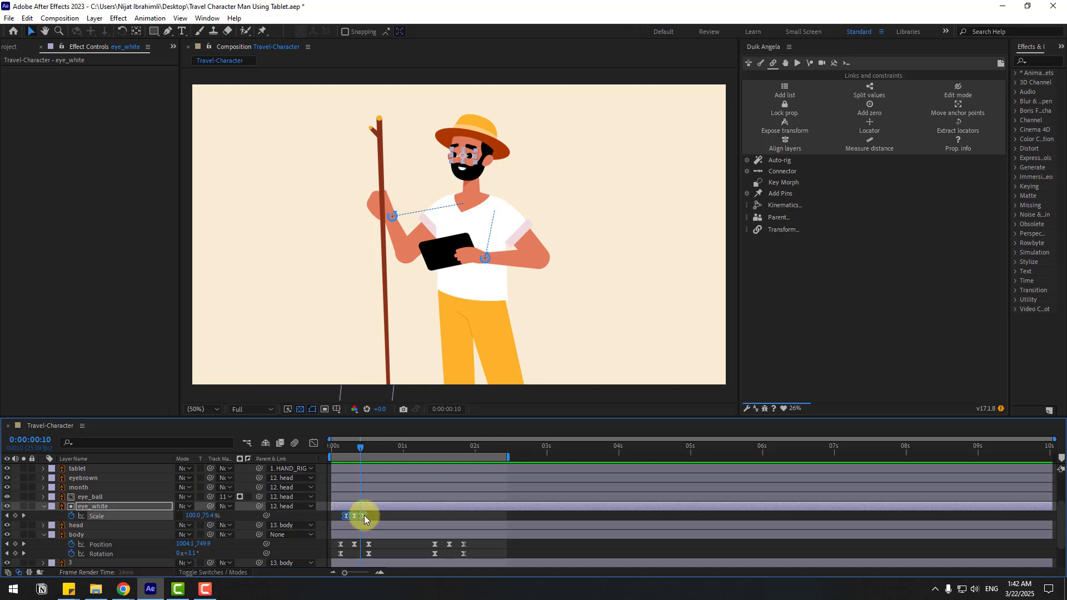
Paste the blink keyframes at about 1:00 and 1:15, nudging the third blink later.
left_click(395, 449)
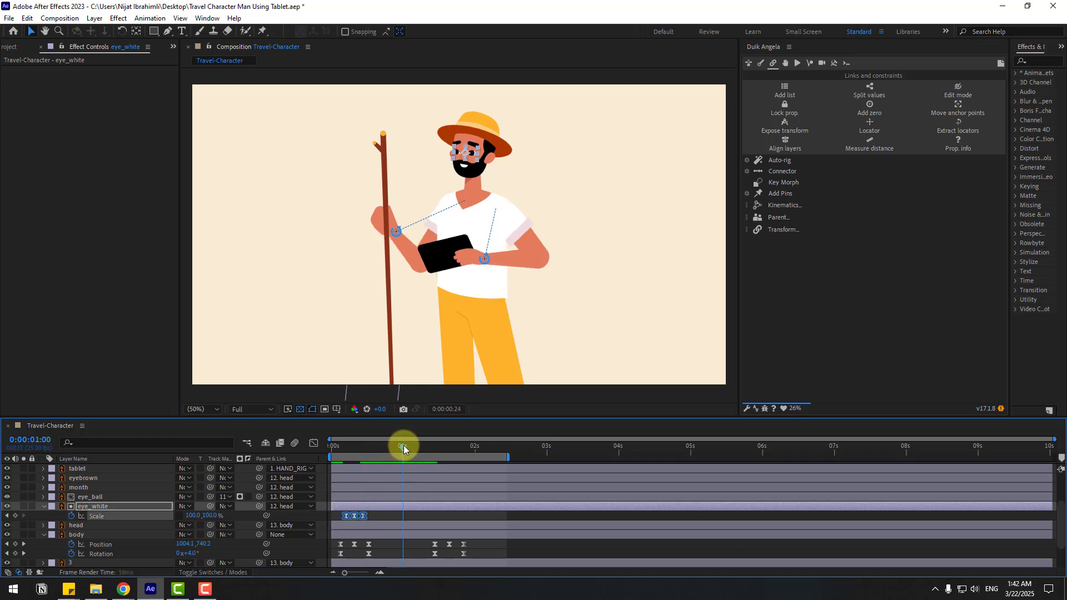
key("ctrl+v")
left_click(442, 449)
left_click(447, 449)
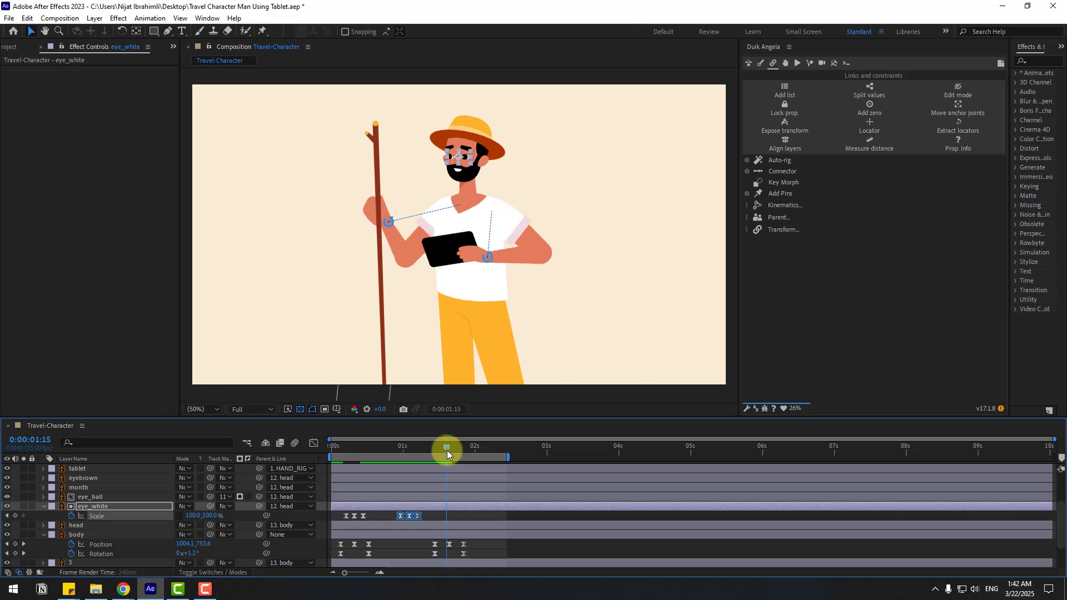
key("ctrl+v")
left_click_drag(469, 514, 475, 514)
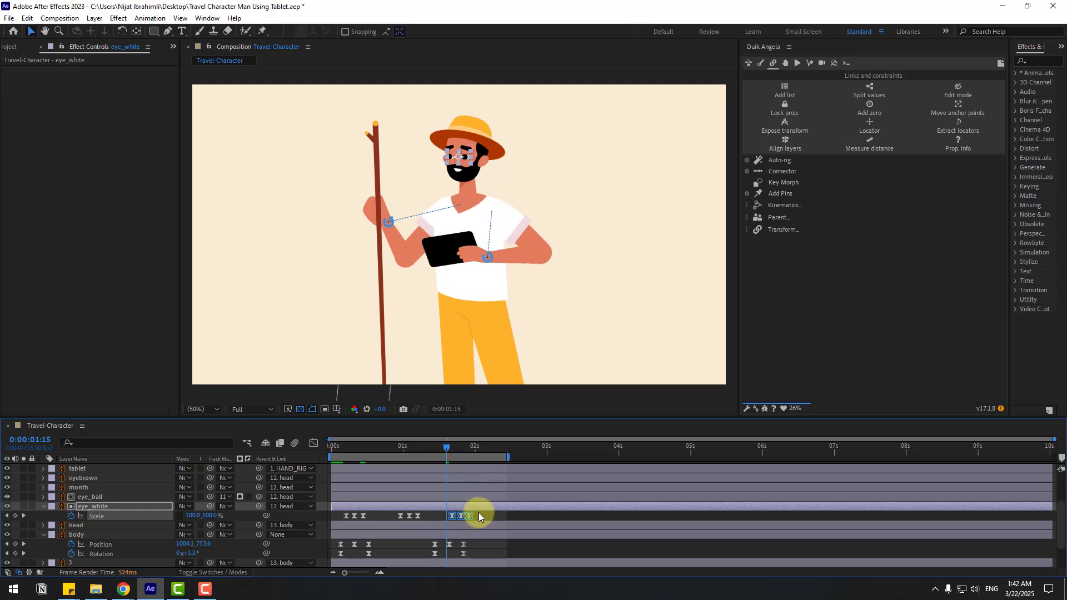
Keyframe eye_ball Position at frame 4, glance the pupils down two frames later, and preview.
left_click(90, 497)
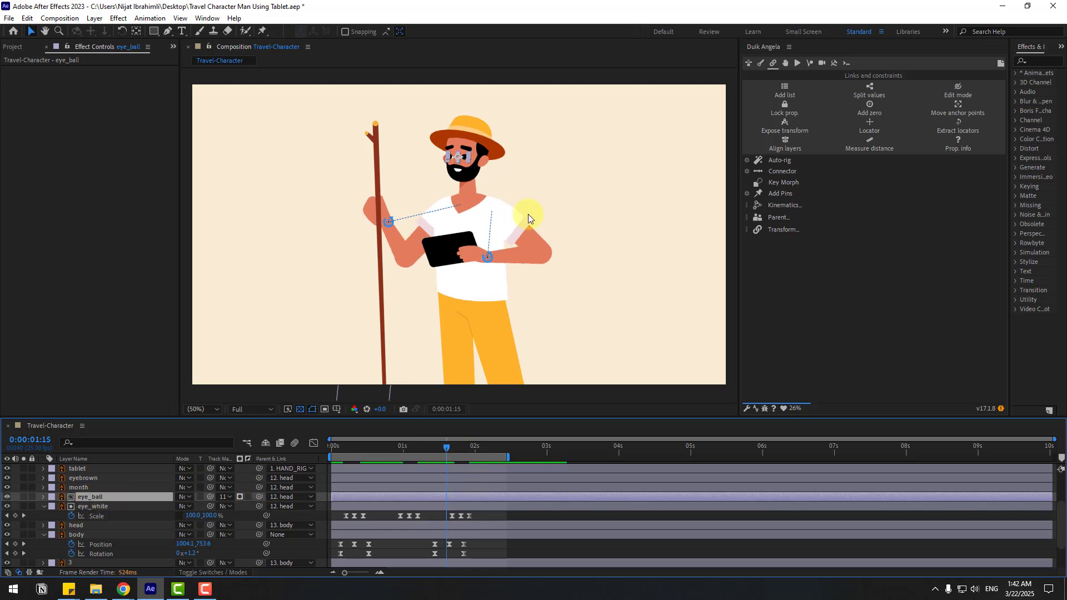
scroll(549, 244, "up", 4)
mouse_move(333, 449)
left_mouse_down()
mouse_move(344, 449)
mouse_move(335, 450)
left_mouse_up()
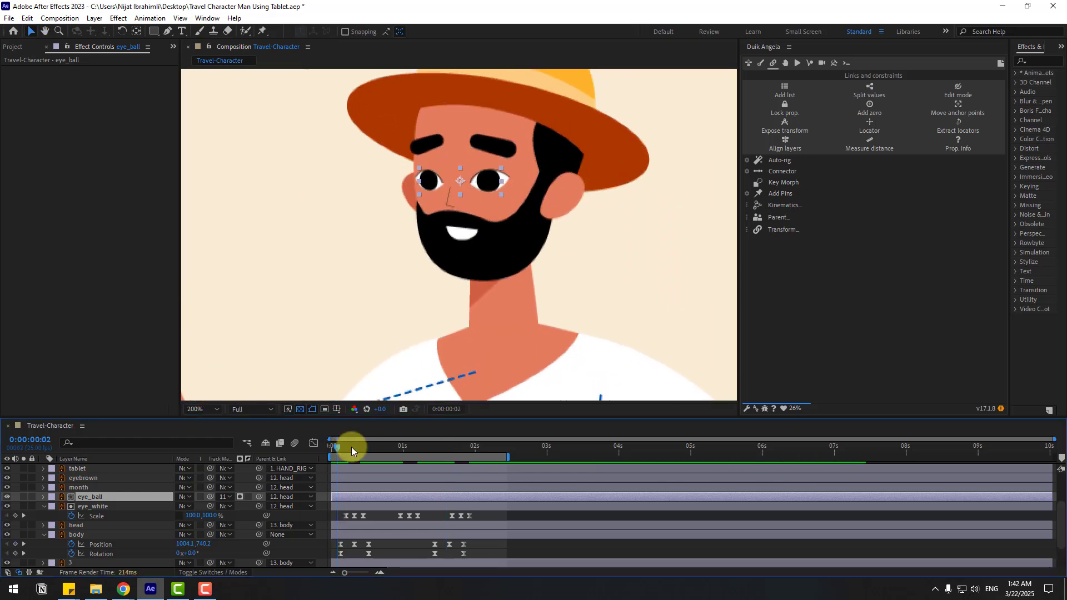
key("alt+shift+p")
left_click(72, 507)
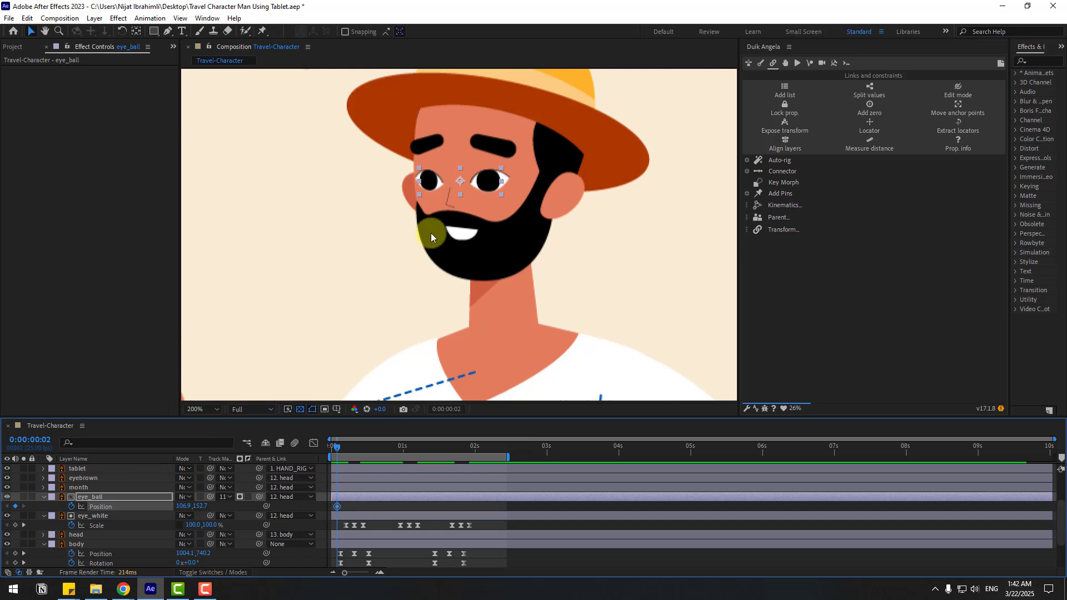
key("Page_Down")
key("Page_Down")
scroll(433, 188, "up", 2)
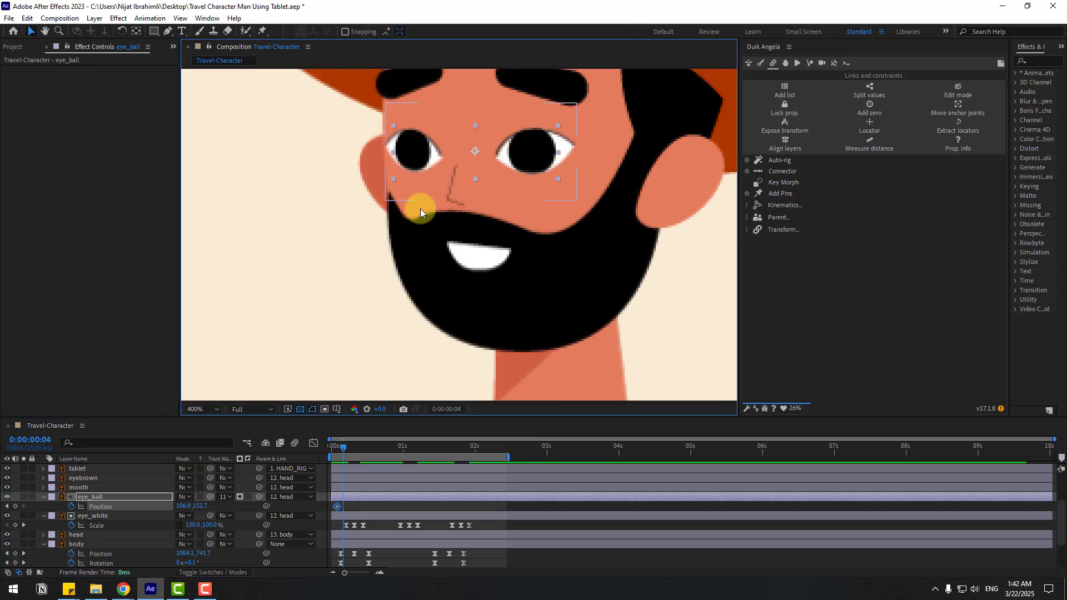
left_click_drag(426, 168, 422, 178)
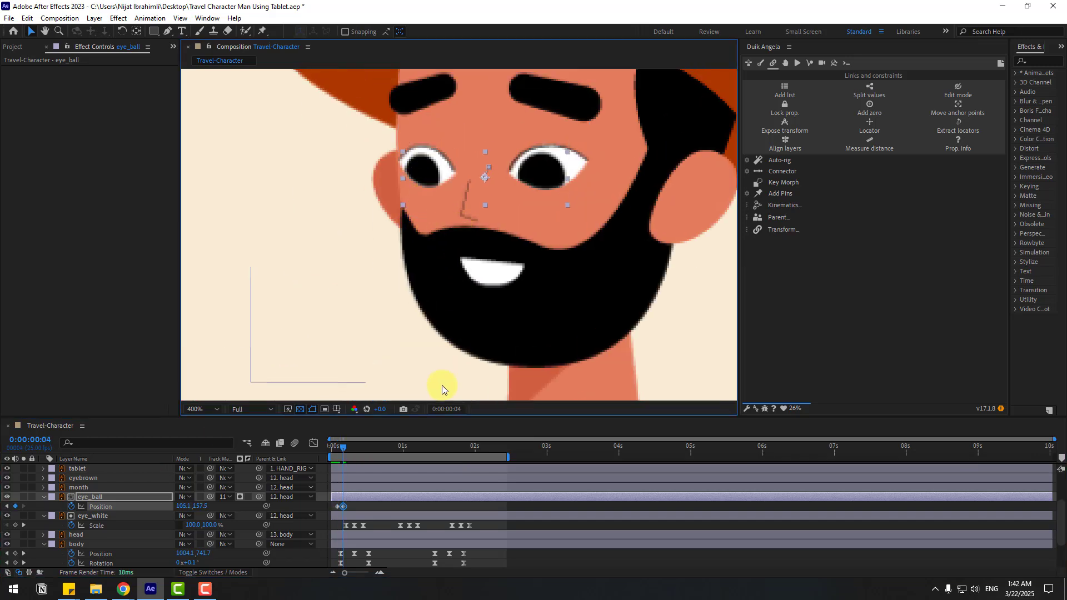
left_click(329, 508)
left_click_drag(345, 507, 358, 506)
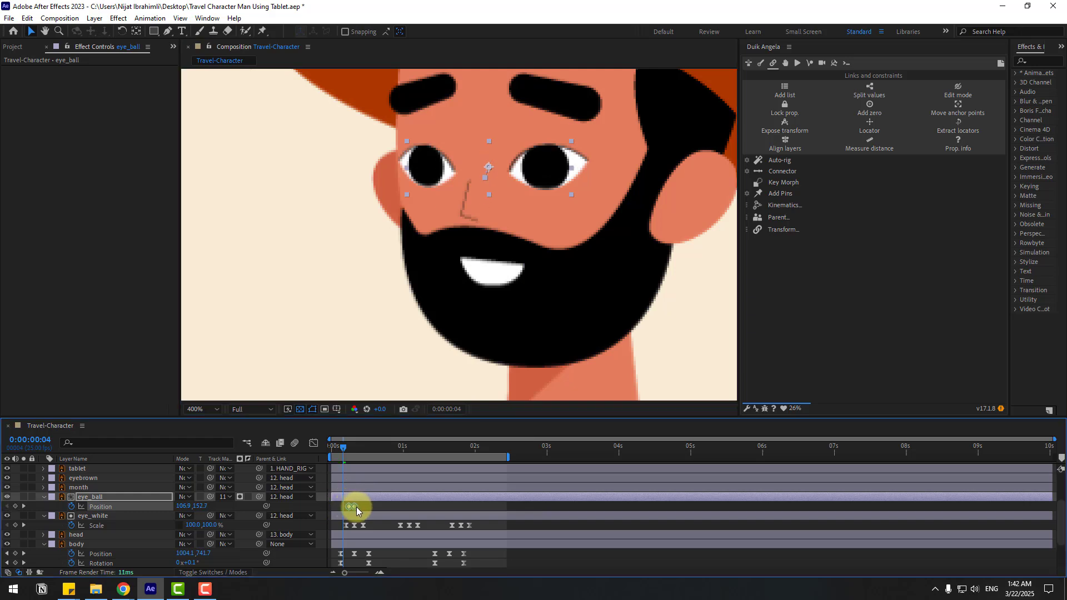
scroll(582, 264, "down", 2)
key("space")
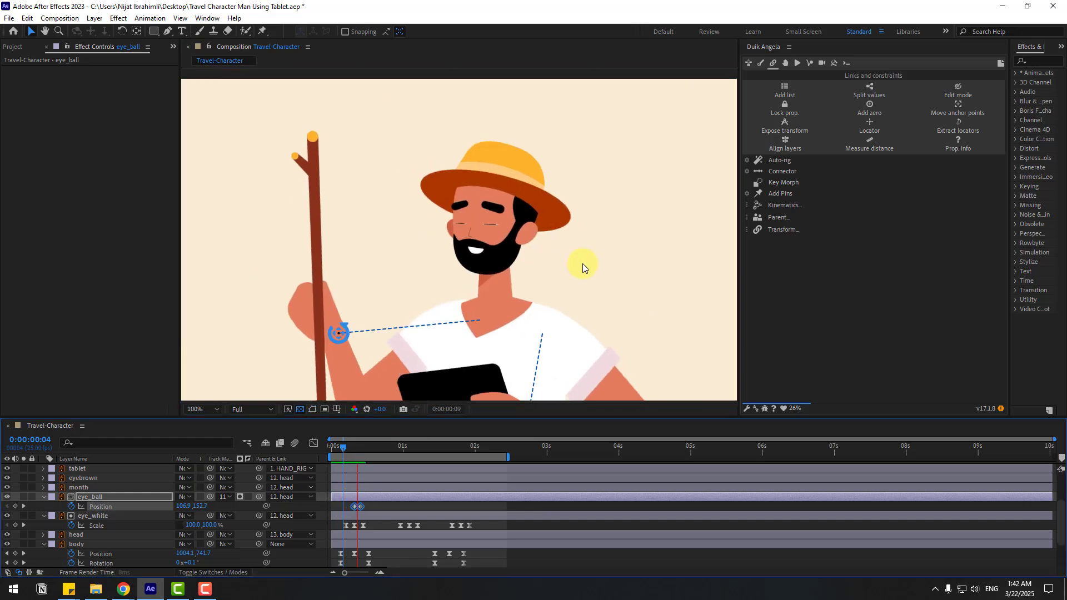
key("space")
Keyframe frame 19, move the pupils up-right at frame 21, and Easy Ease the eye keys.
left_click_drag(365, 445, 385, 447)
key("period")
left_click(15, 507)
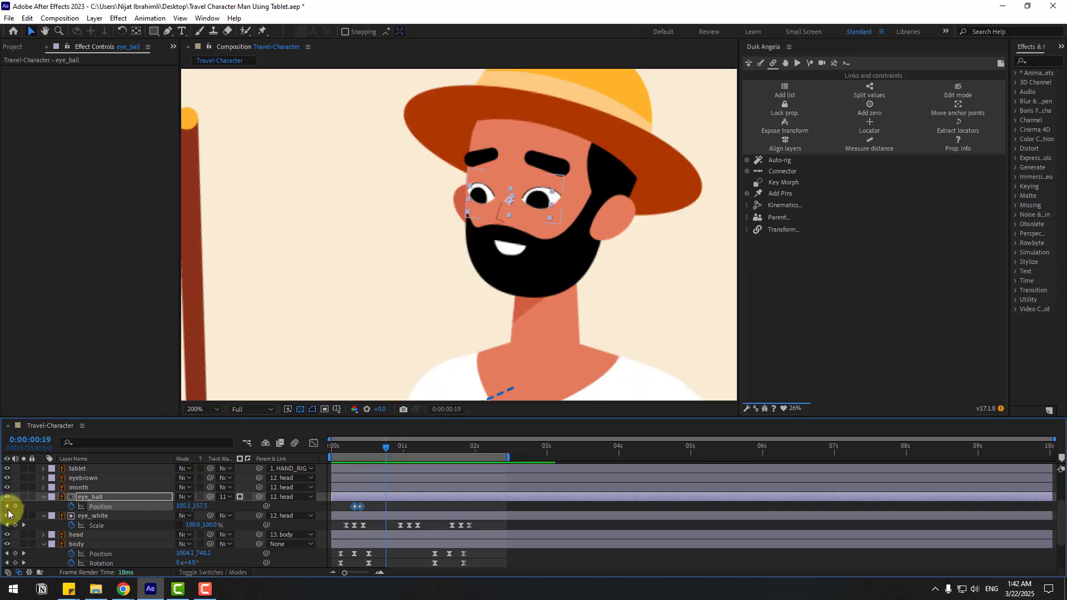
key("Page_Down")
key("period")
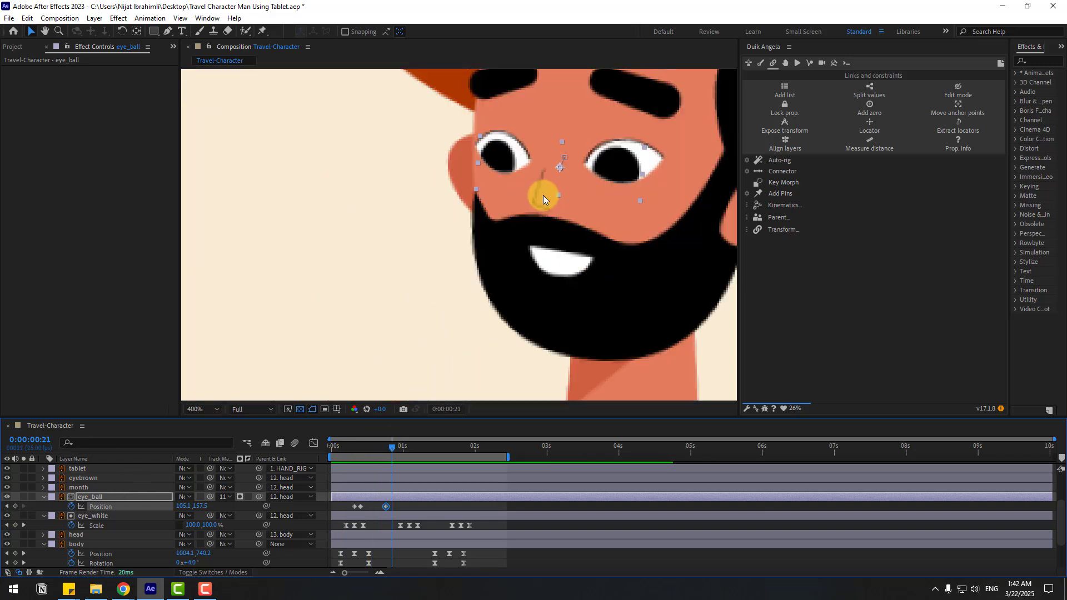
key("Page_Down")
left_click_drag(543, 195, 607, 156)
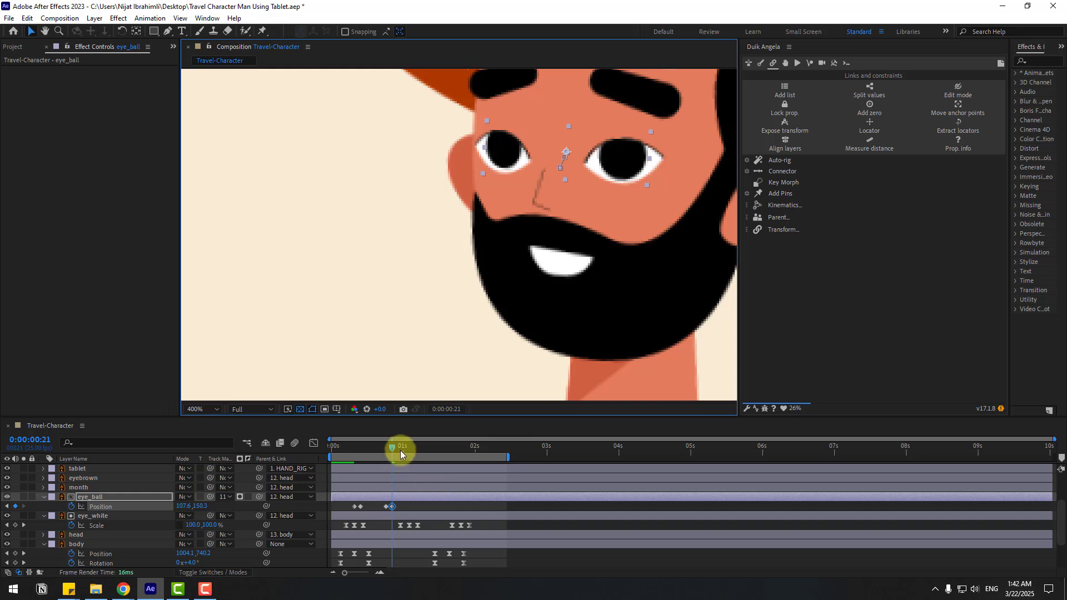
left_click_drag(405, 448, 410, 446)
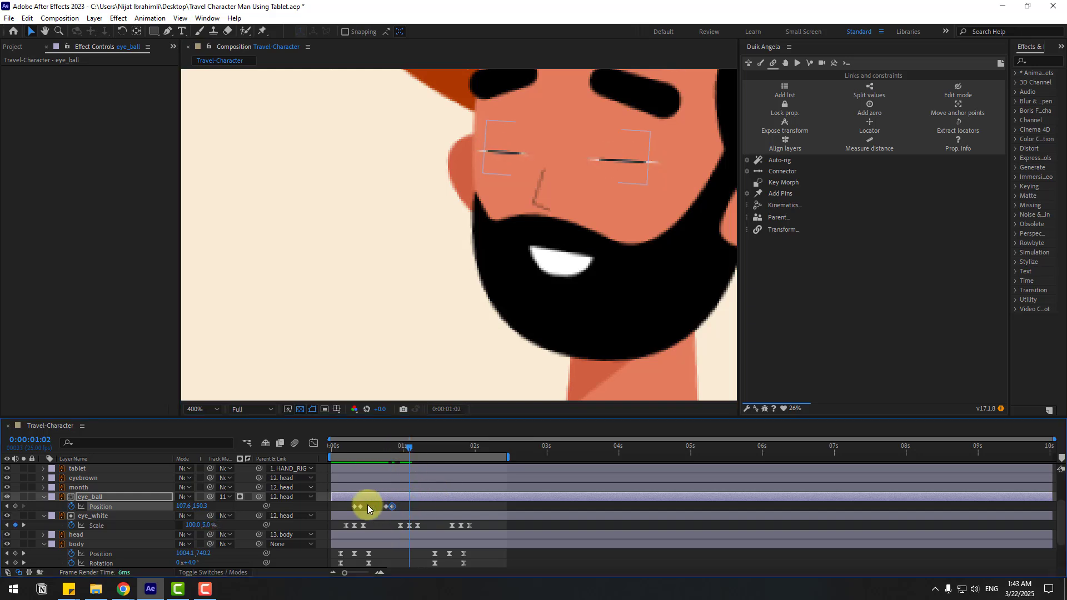
right_click(361, 506)
mouse_move(411, 497)
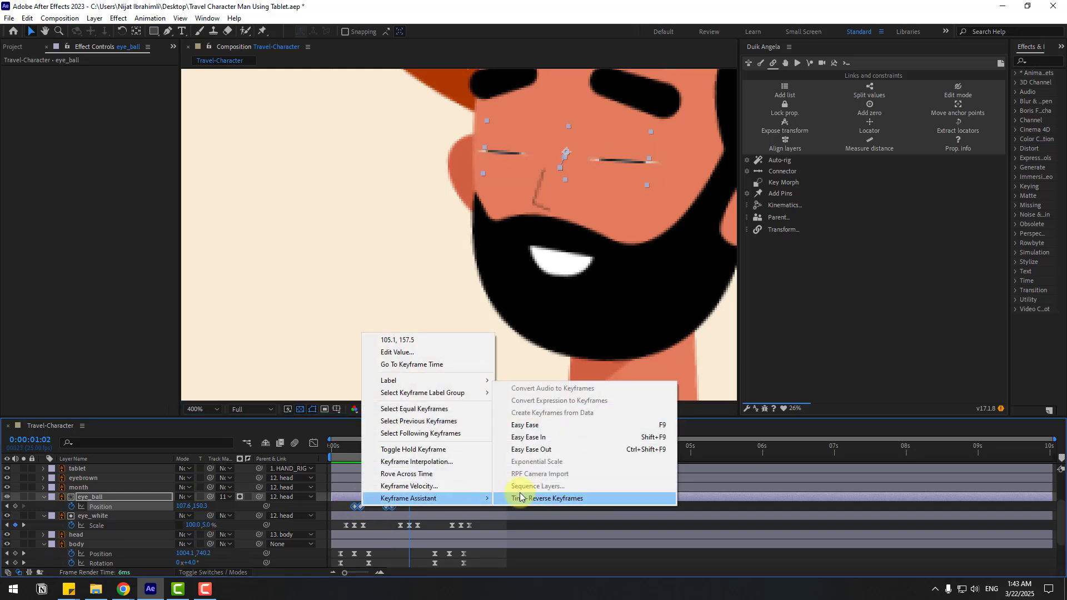
left_click(525, 425)
scroll(546, 289, "down", 2)
key("space")
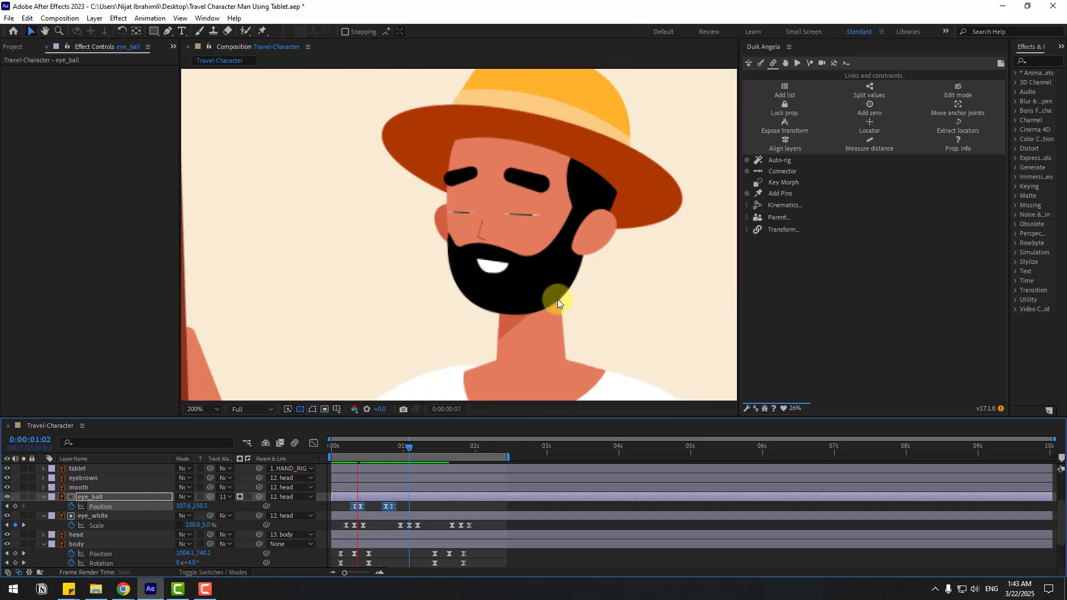
mouse_move(390, 445)
left_mouse_down()
mouse_move(376, 446)
mouse_move(398, 443)
left_mouse_up()
Shift the second eye keyframe pair to about 1s, then keyframe 1:11 and nudge pupils down at 1:13.
left_click(387, 507)
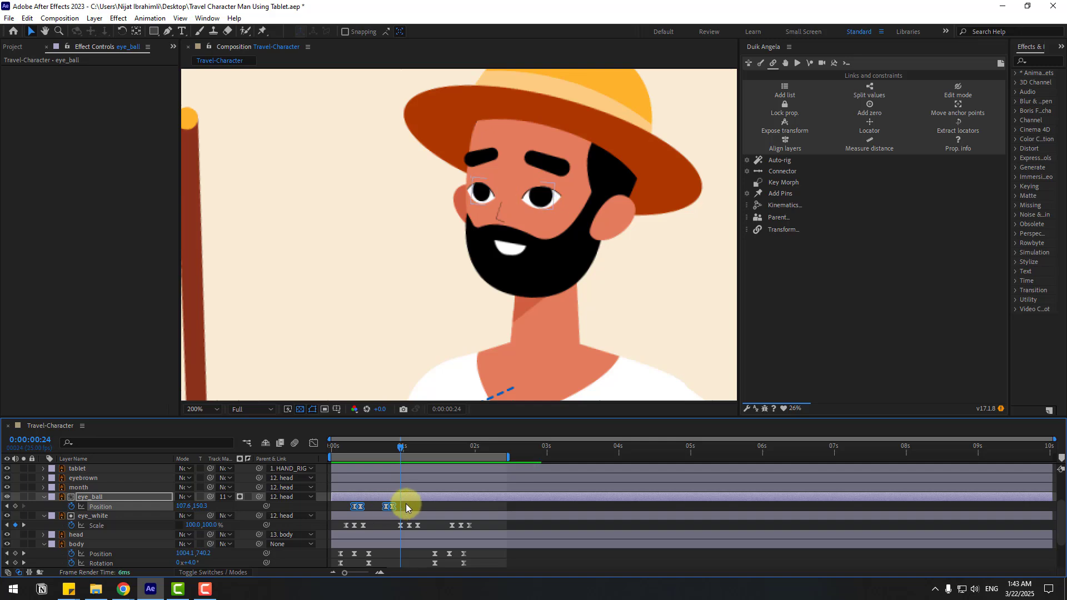
left_click(392, 508)
left_click_drag(401, 506, 413, 506)
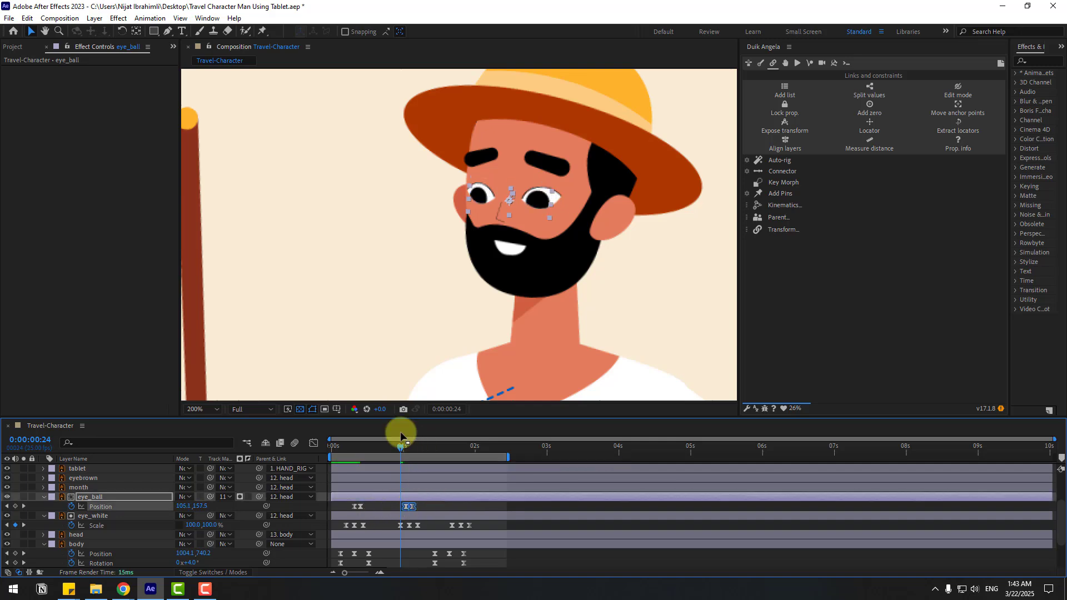
left_click_drag(405, 448, 436, 453)
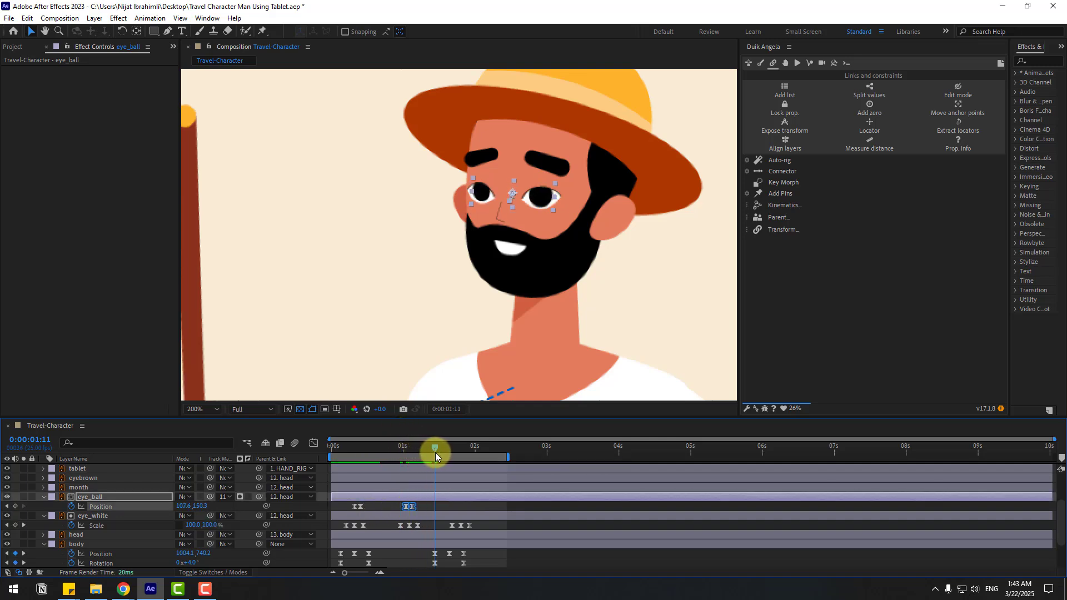
left_click(15, 507)
key("Page_Down")
key("Page_Down")
left_click_drag(529, 206, 529, 209)
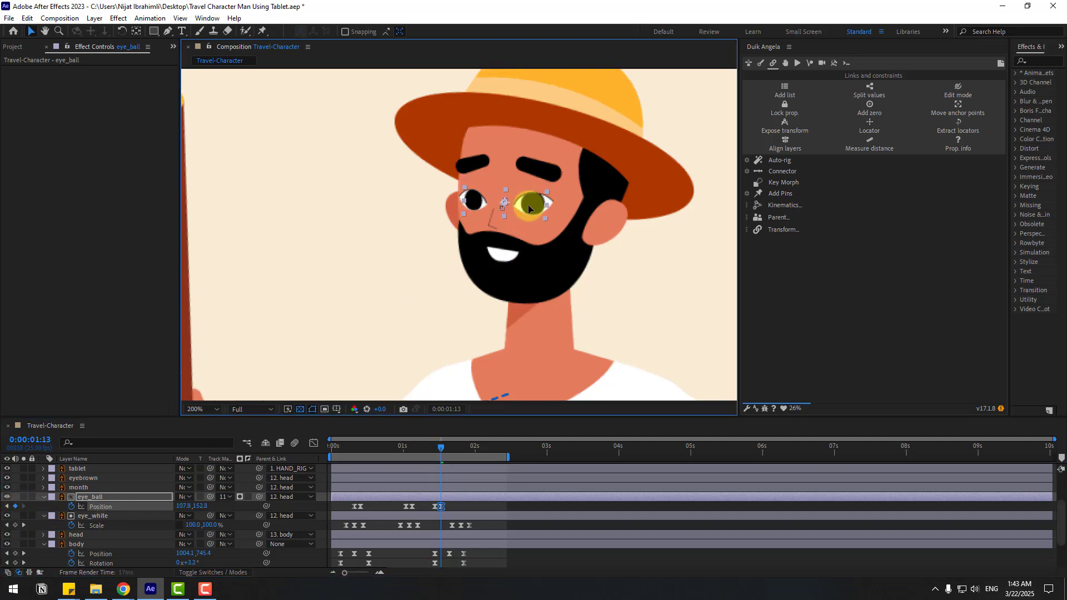
Keyframe the eyes at 1:20, nudge the pupils up and left at 1:22, and preview.
left_click_drag(445, 448, 462, 449)
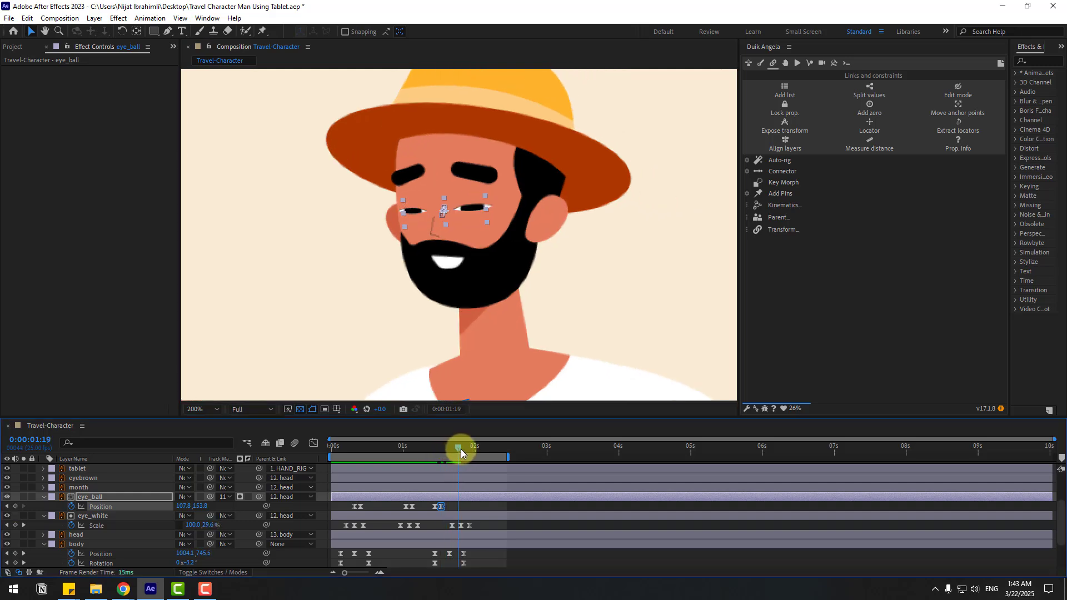
left_click(15, 506)
key("Page_Down")
key("Page_Down")
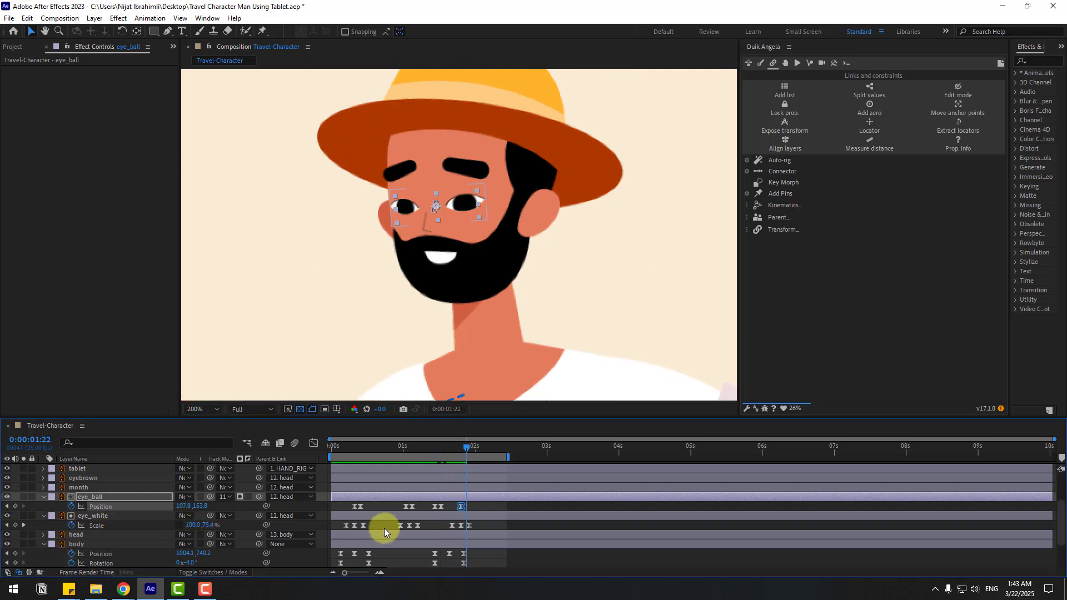
left_click(352, 507)
key("Left")
key("Up")
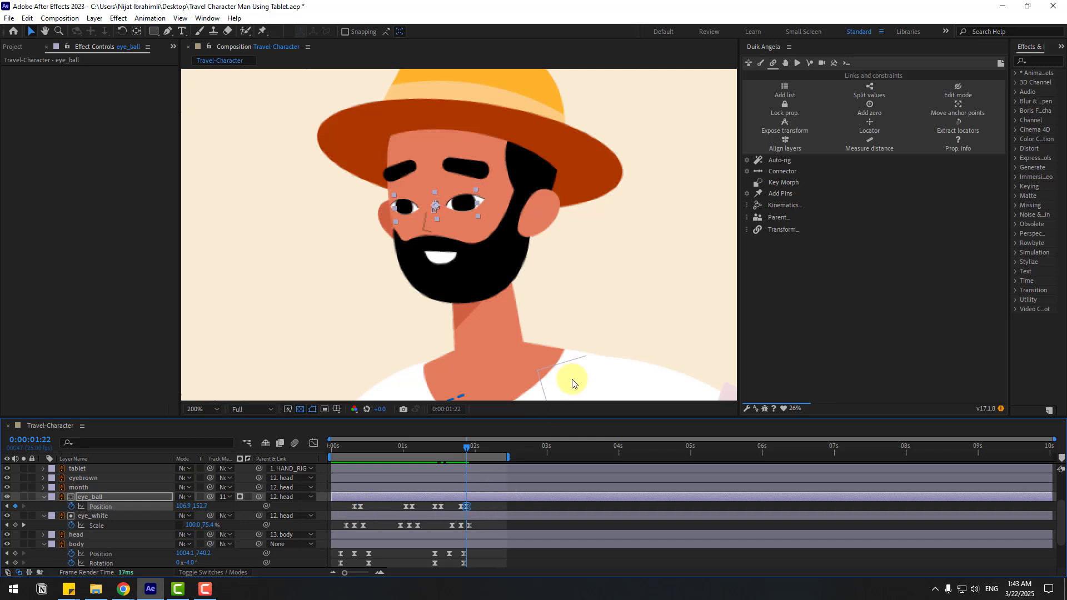
key("space")
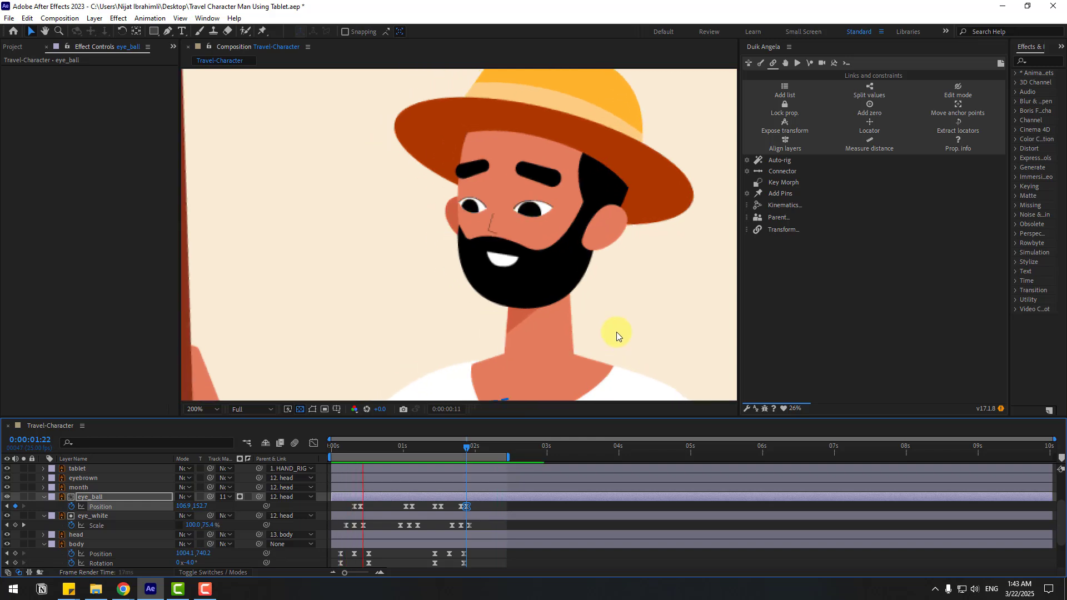
scroll(616, 332, "down", 2)
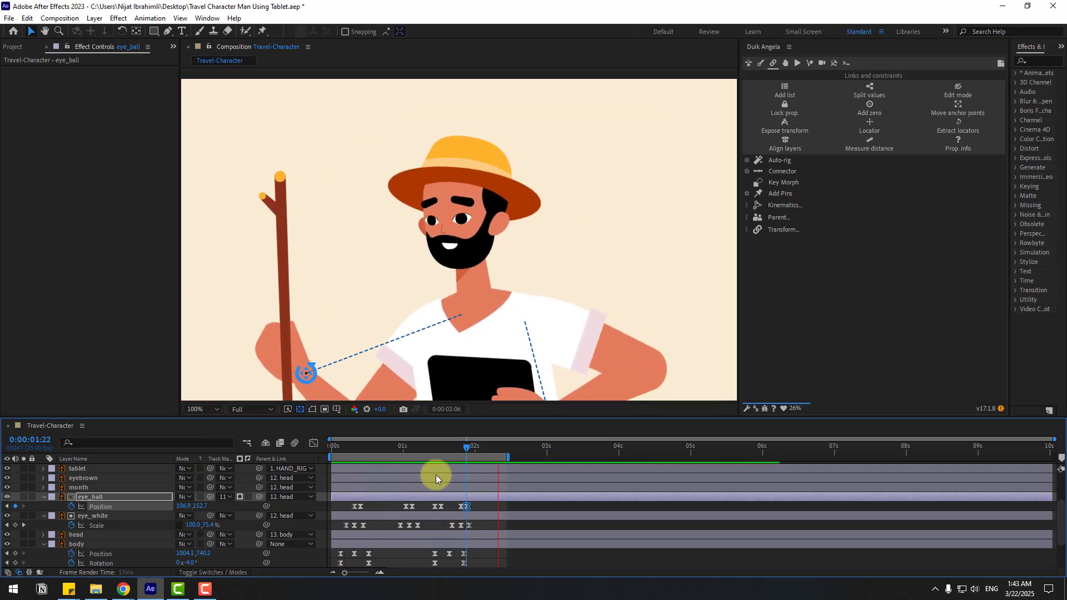
left_click(394, 448)
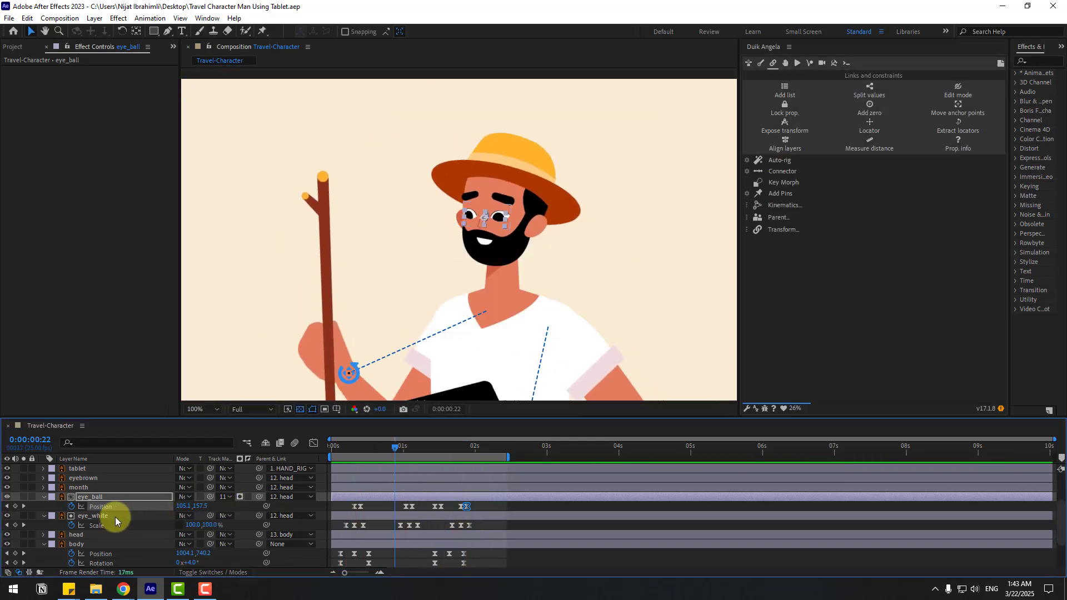
Keyframe the month layer's Scale at frame 0 and flatten the mouth to 41% at frame 2.
left_click(83, 488)
key("s")
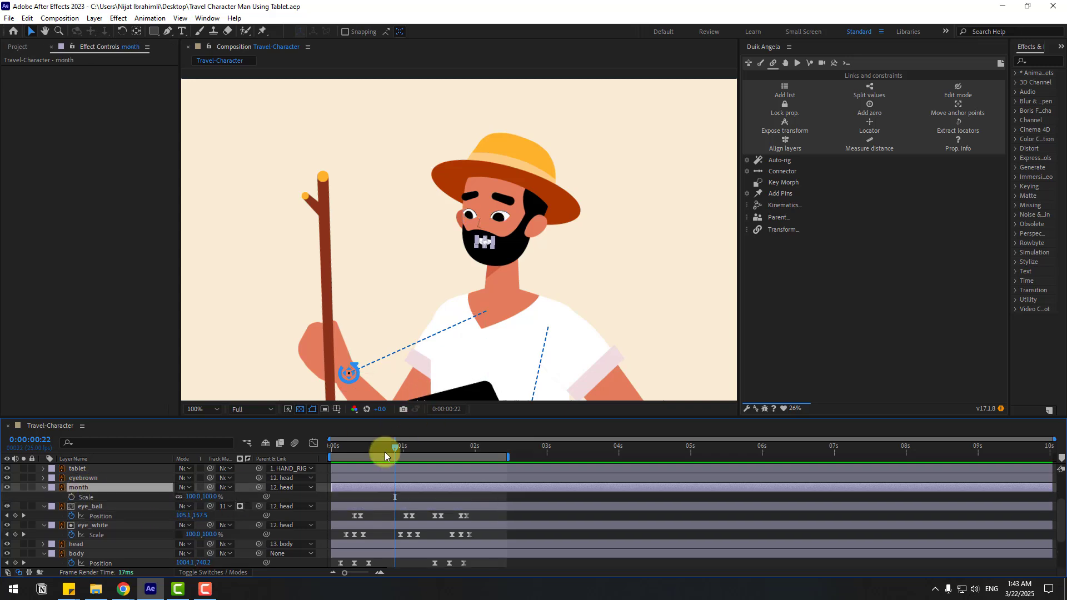
left_click(345, 450)
scroll(559, 259, "up", 2)
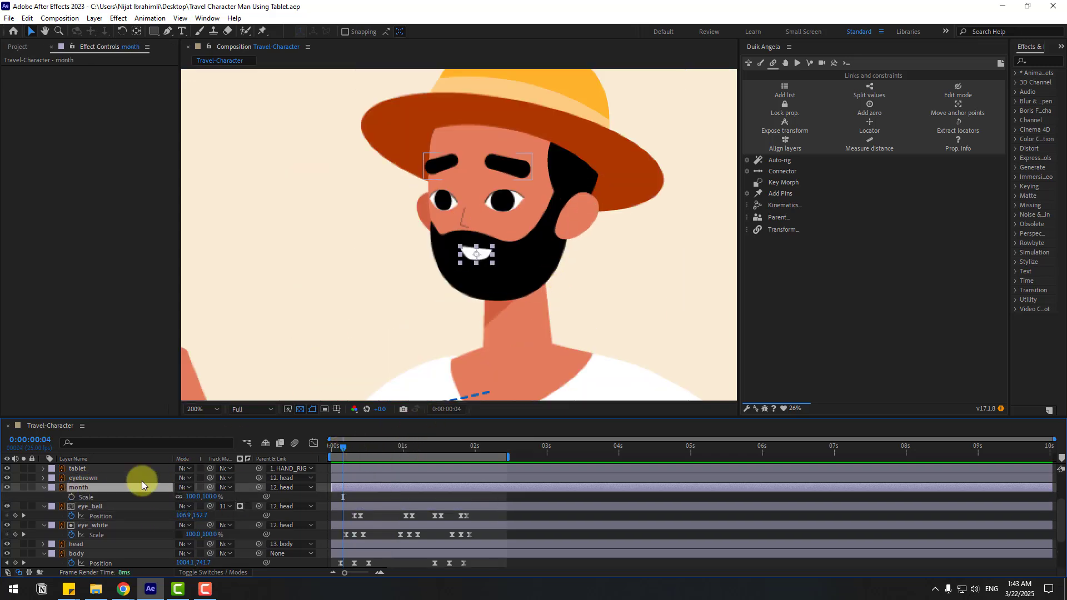
scroll(478, 292, "up", 2)
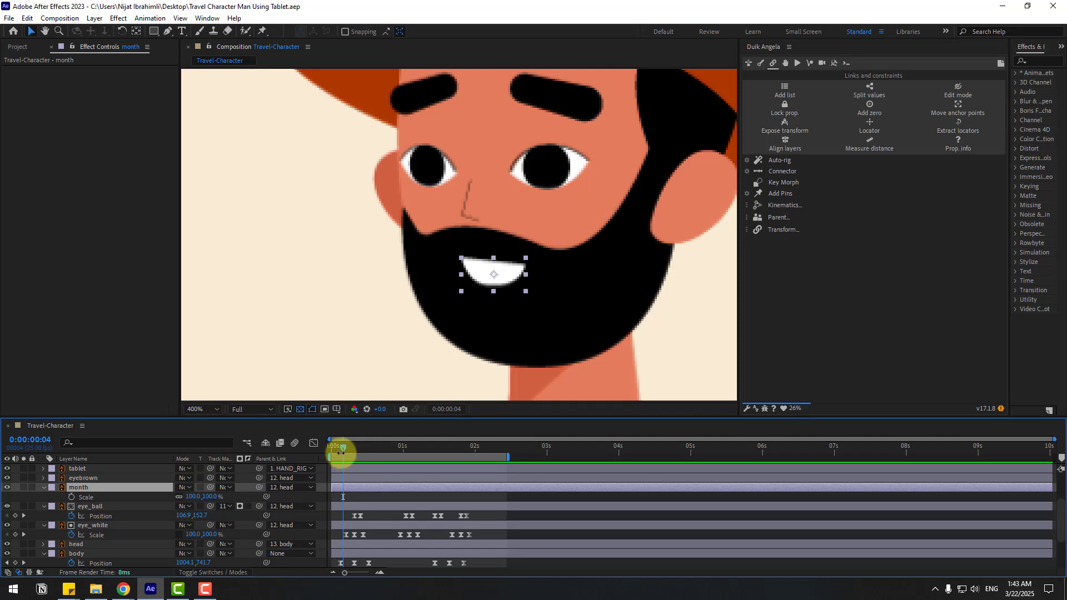
left_click_drag(343, 449, 329, 446)
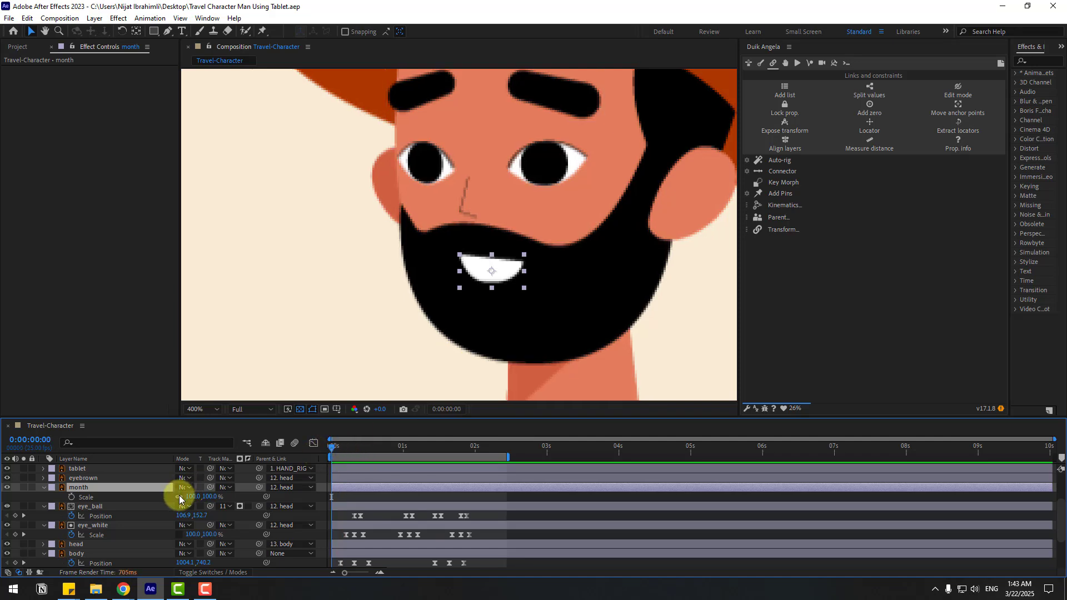
left_click(71, 496)
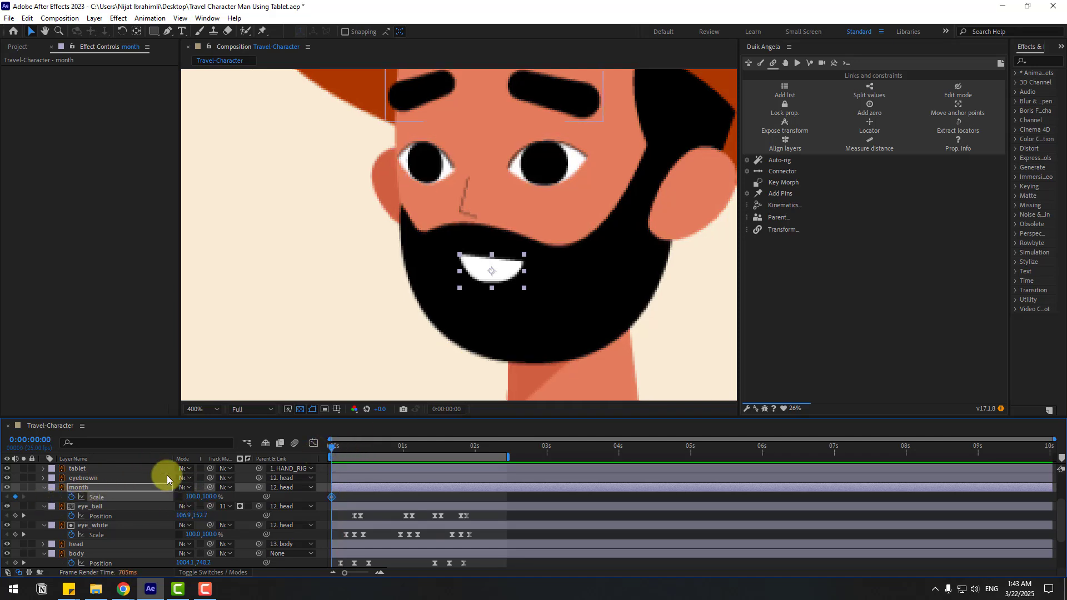
key("Page_Down")
key("Page_Down")
mouse_move(213, 497)
left_mouse_down()
mouse_move(181, 495)
mouse_move(229, 490)
left_mouse_up()
Squash the mouth Scale to 59 on a later frame, Easy Ease the keys, and preview.
key("Page_Down")
key("Page_Down")
key("Page_Down")
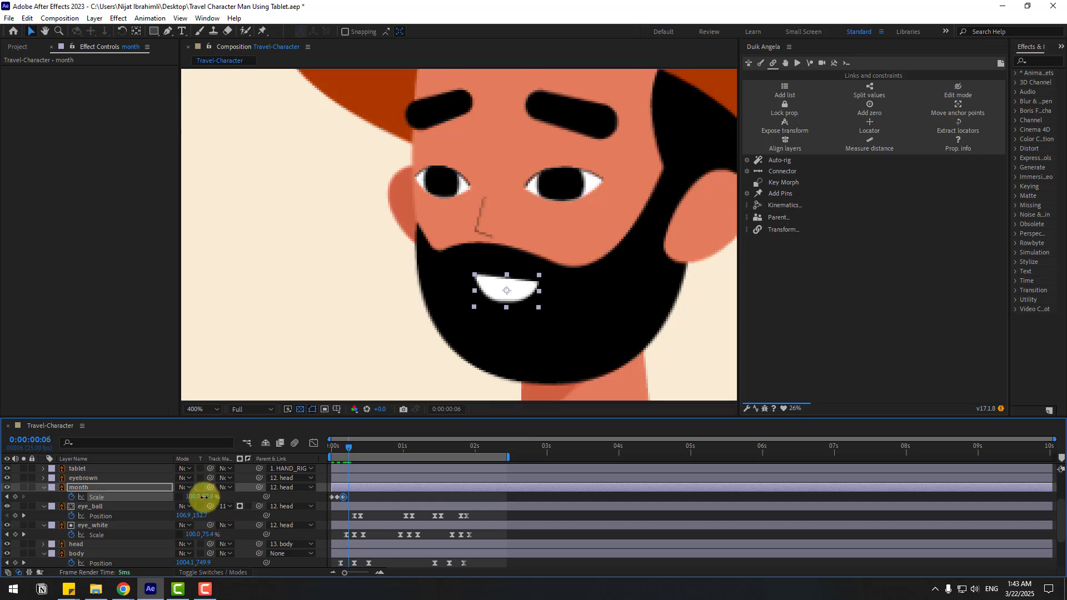
key("Page_Down")
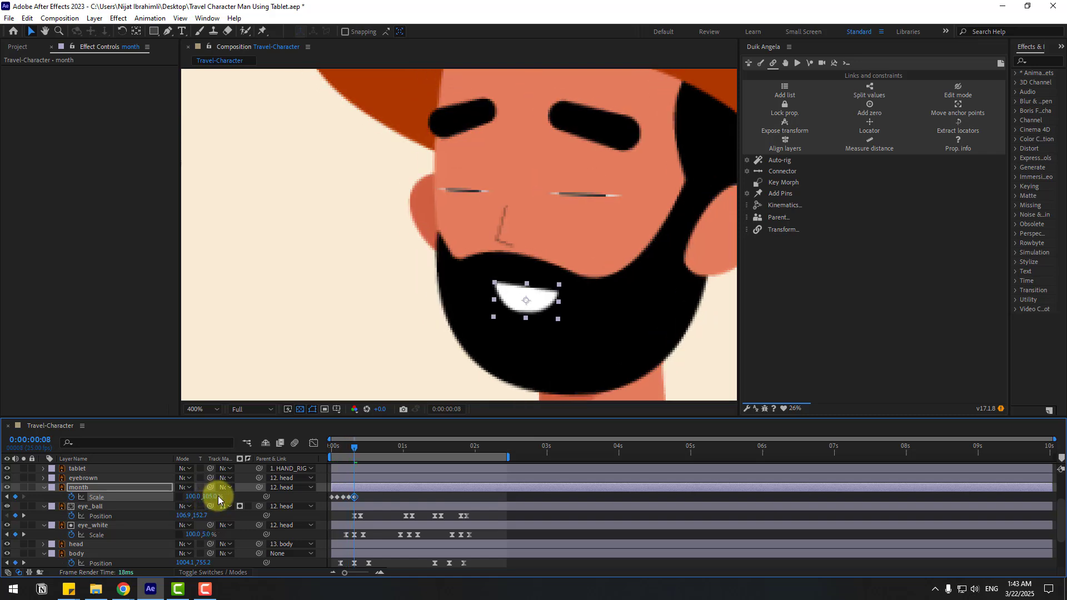
key("Page_Down")
key("Page_Down")
key("Page_Down")
left_click_drag(207, 496, 138, 509)
key("Page_Down")
key("Page_Down")
key("Page_Down")
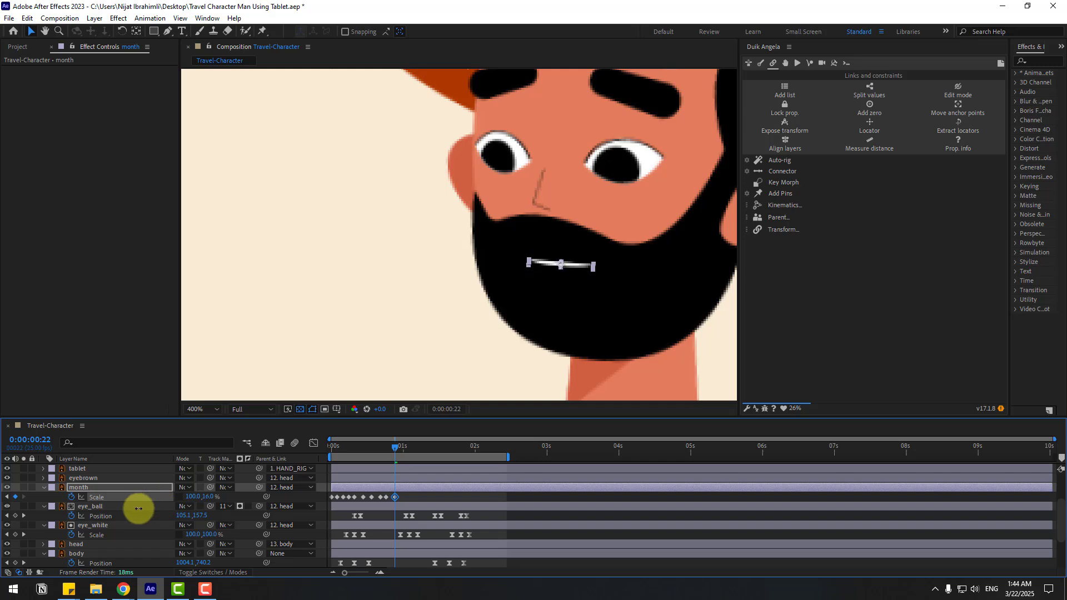
right_click(395, 498)
mouse_move(456, 487)
left_click(581, 415)
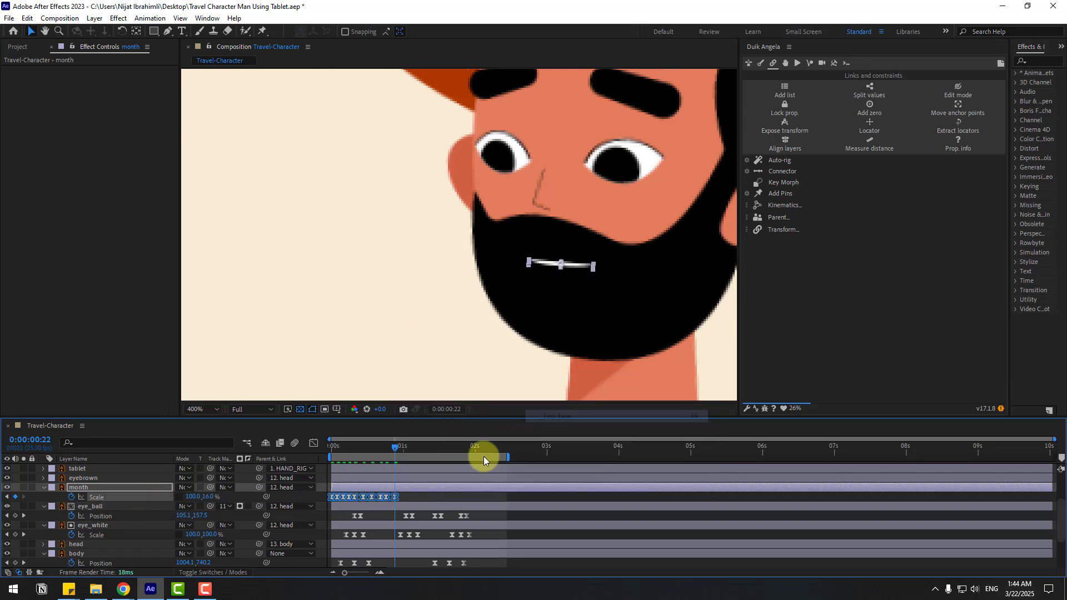
key("space")
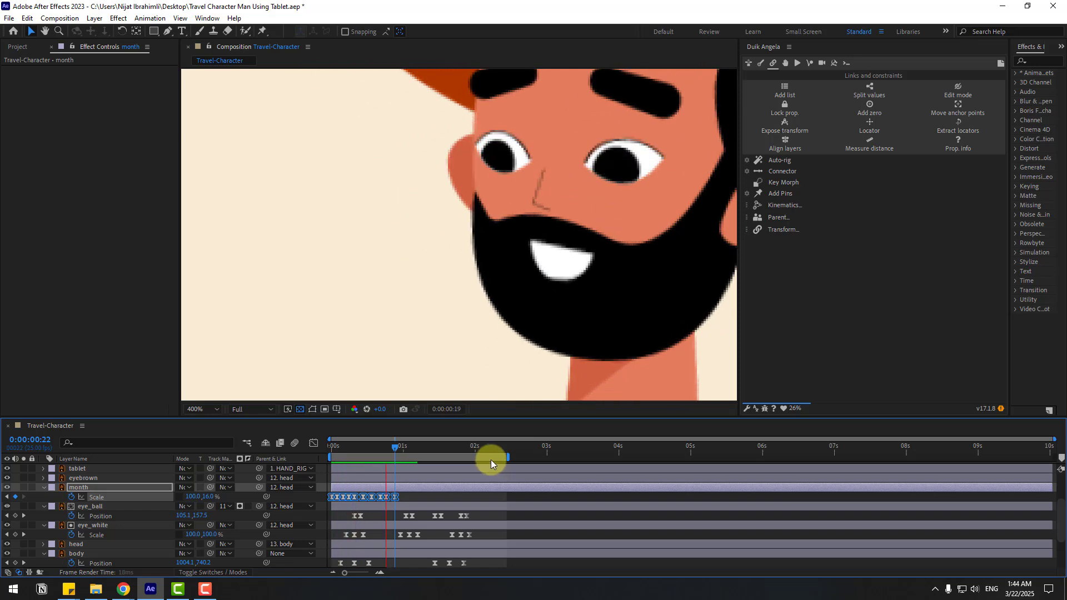
scroll(596, 315, "down", 2)
key("space")
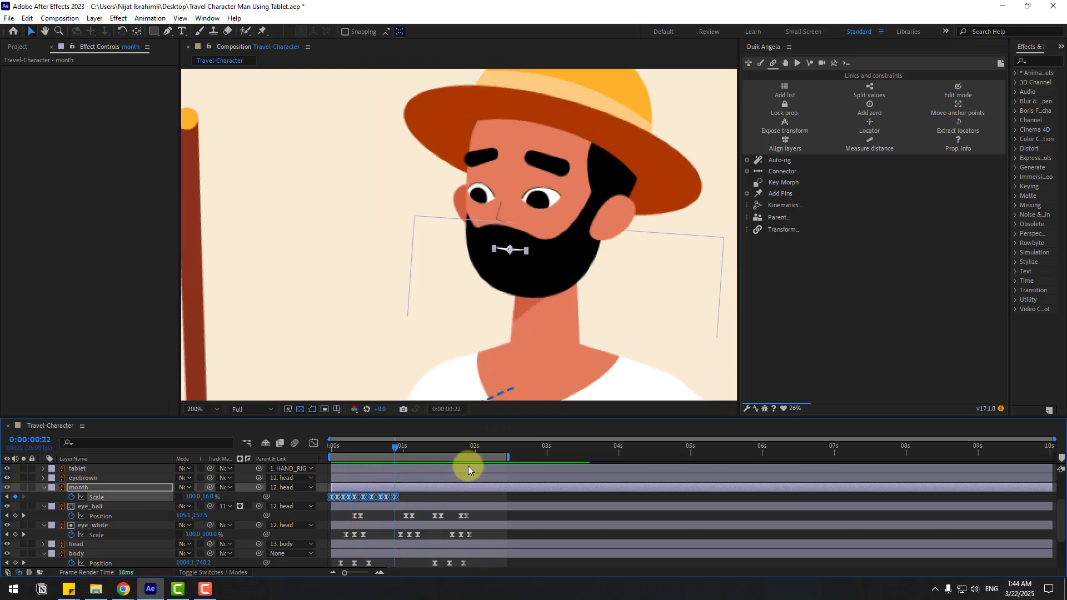
Copy the mouth Scale keyframes, paste them at 0:22 and 1:19, and preview.
mouse_move(399, 500)
left_mouse_down()
mouse_move(359, 496)
mouse_move(389, 492)
left_mouse_up()
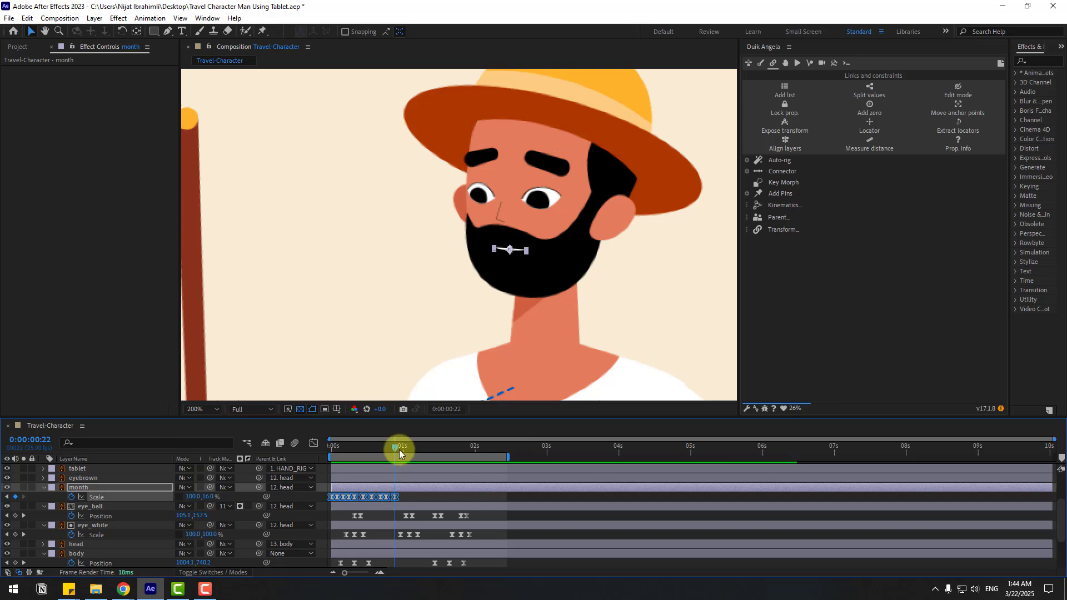
key("ctrl+c")
key("ctrl+v")
left_click(458, 446)
key("ctrl+v")
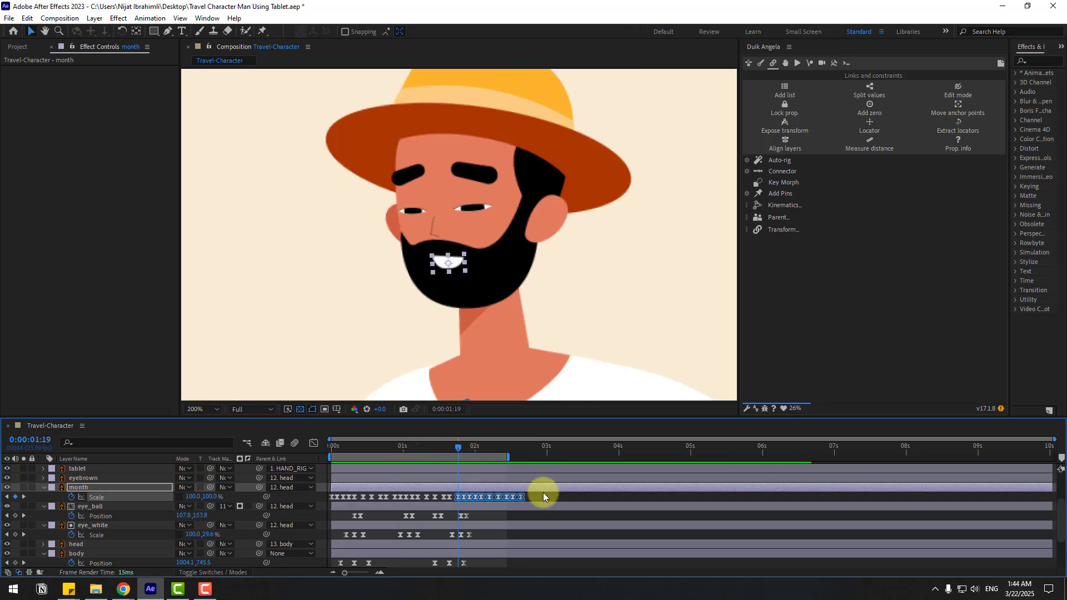
scroll(582, 319, "down", 2)
key("space")
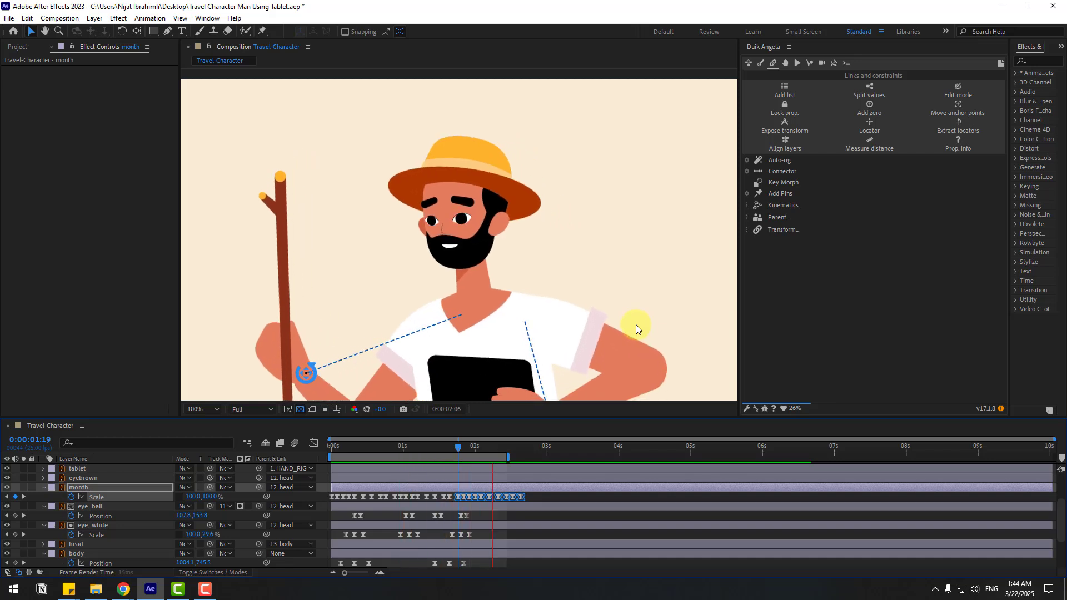
left_click(140, 486)
Keyframe the eyebrown Position, lowering the eyebrows at frame 4, then shift the keys one frame later.
left_click(94, 481)
scroll(539, 220, "up", 2)
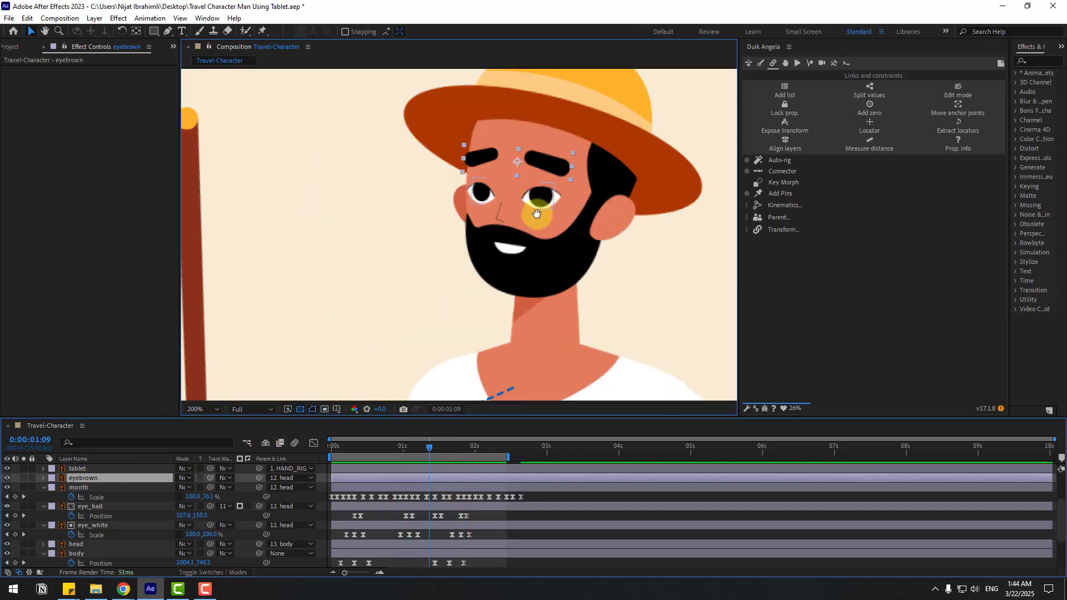
left_click(335, 448)
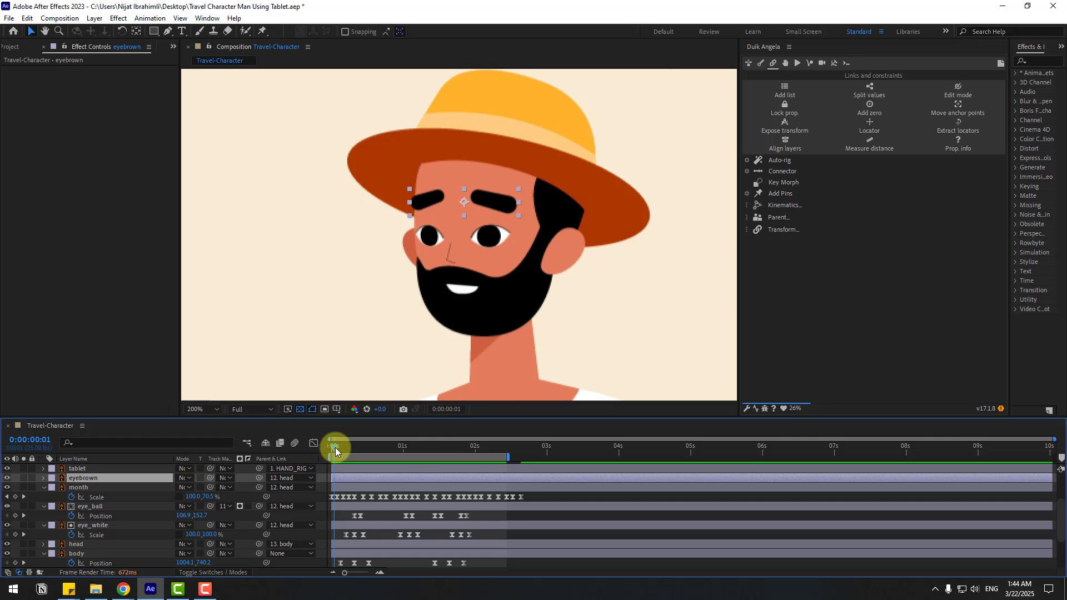
key("alt+shift+p")
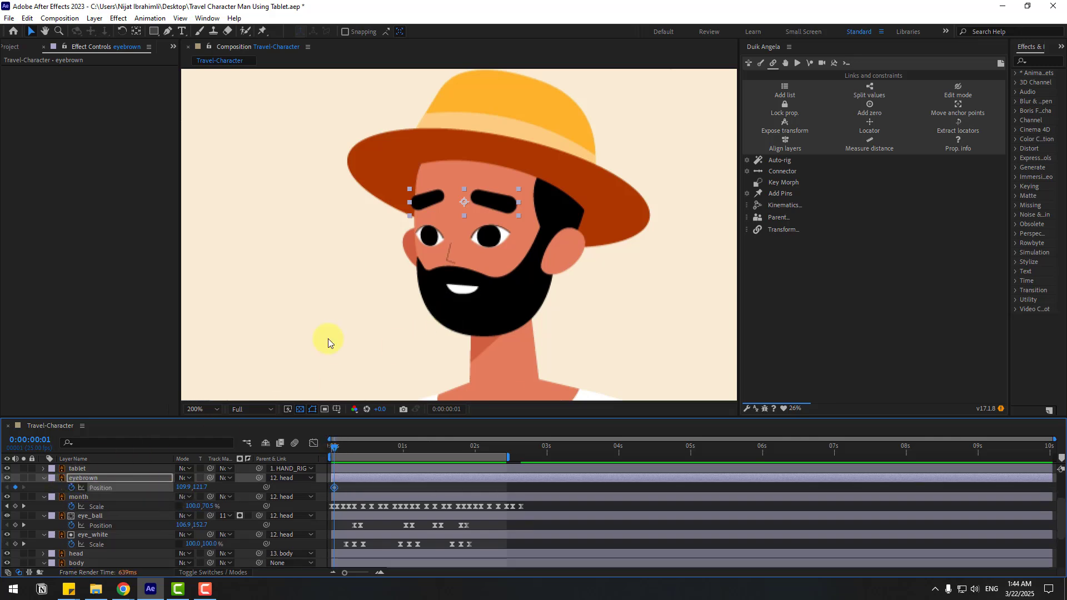
key("Page_Down")
key("Page_Down")
key("Page_Down")
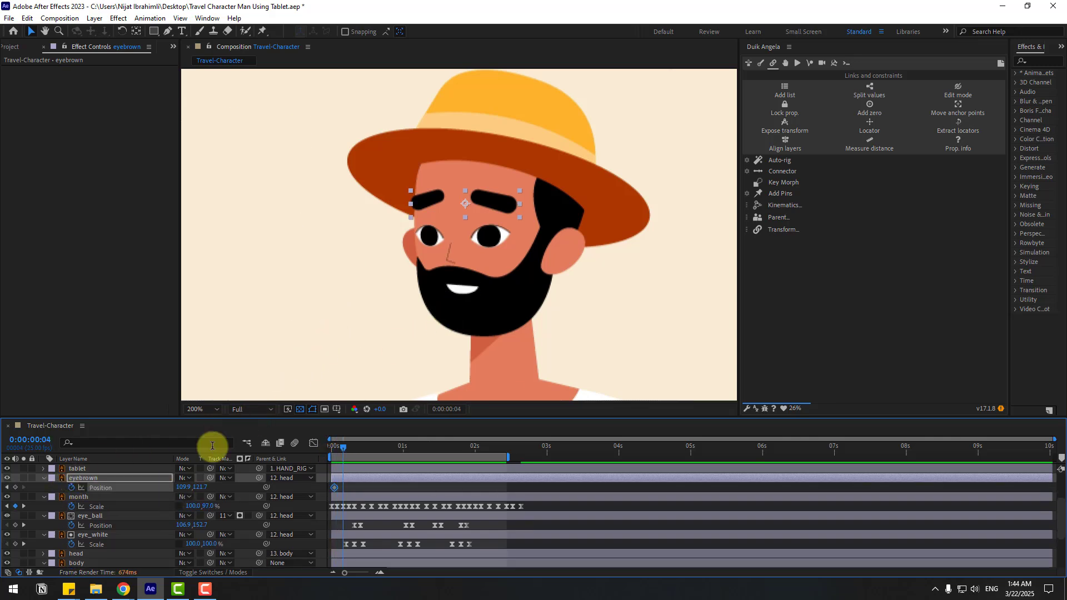
left_click_drag(197, 486, 210, 484)
left_click_drag(343, 455, 368, 453)
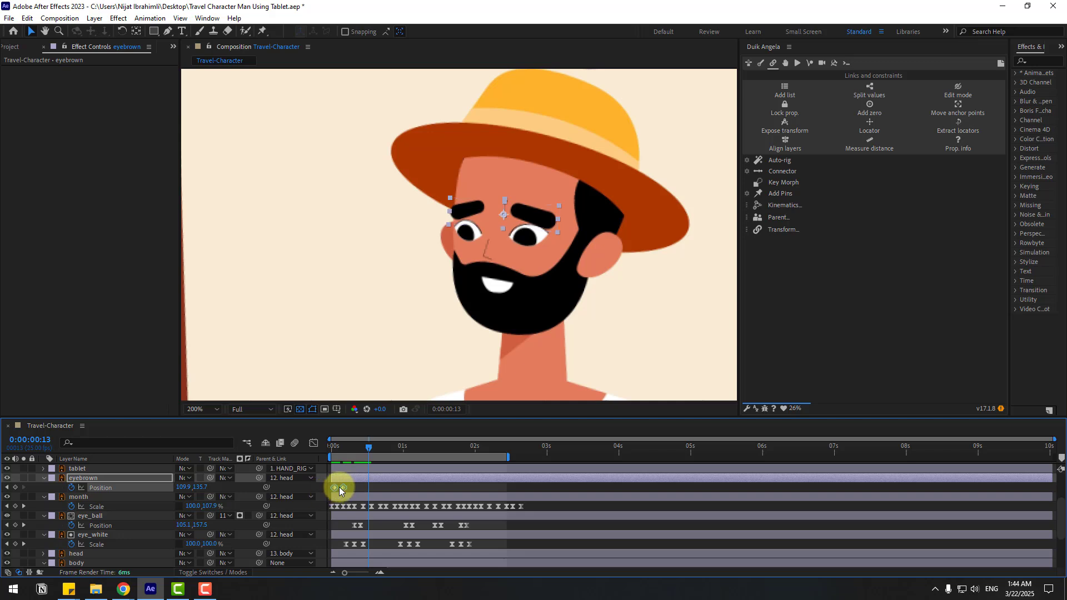
left_click_drag(348, 488, 402, 477)
Add eyebrow keys from 1:01 to 1:22: raise to Y 112.7, settle at 117.7, hold, then lower.
key("space")
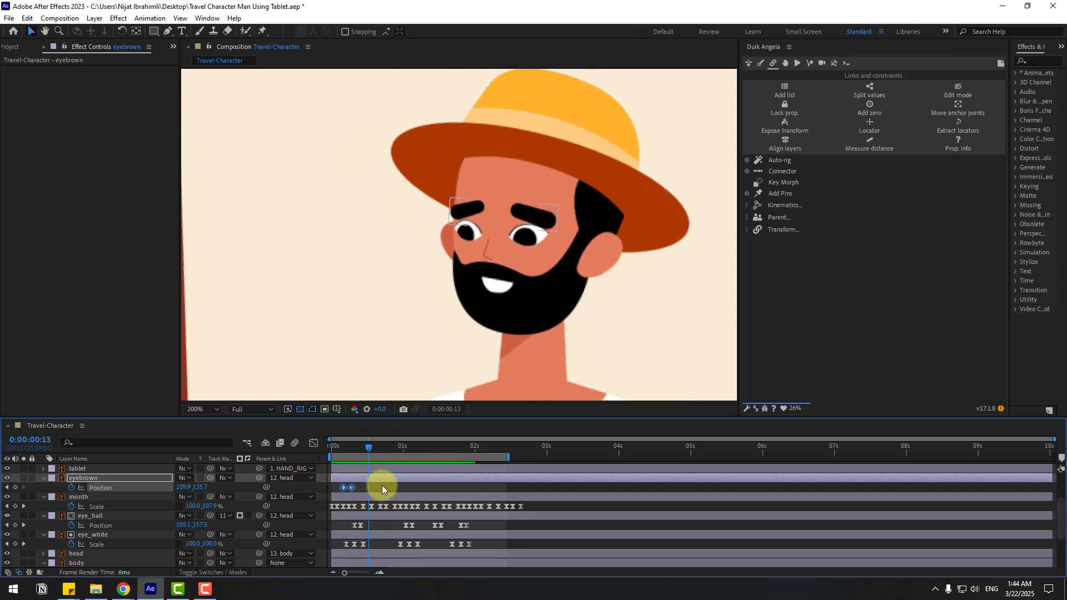
left_click(382, 485)
left_click(15, 487)
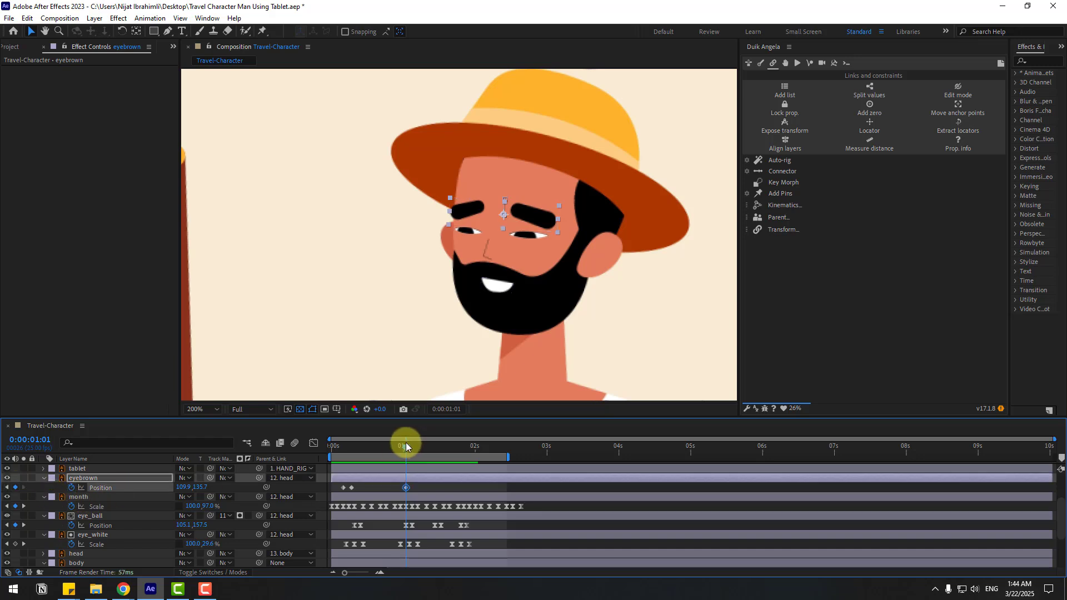
left_click_drag(406, 445, 423, 447)
left_click_drag(198, 487, 191, 484)
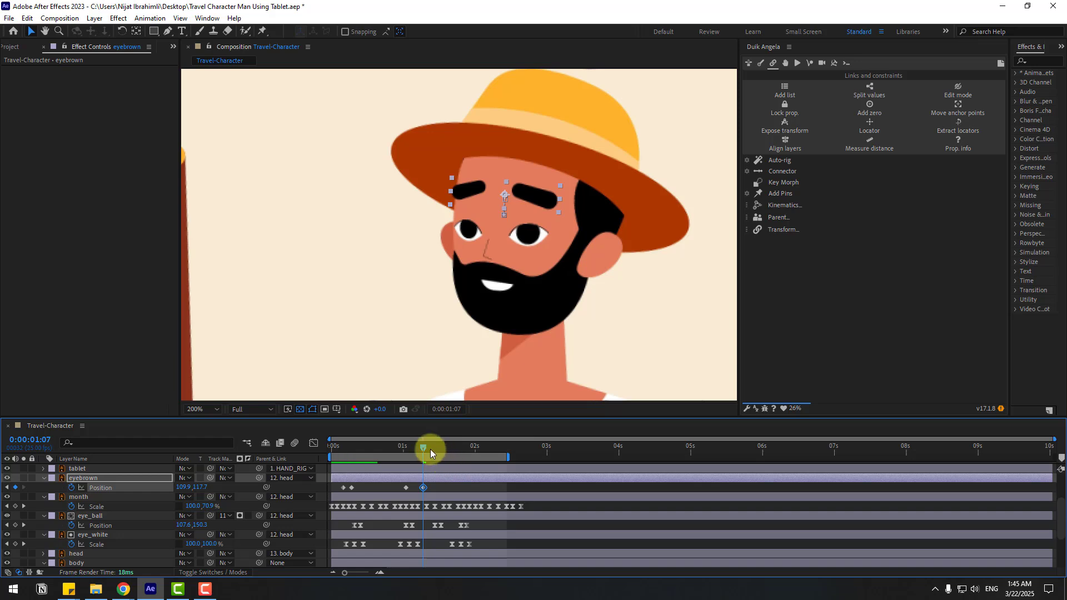
left_click_drag(430, 449, 449, 449)
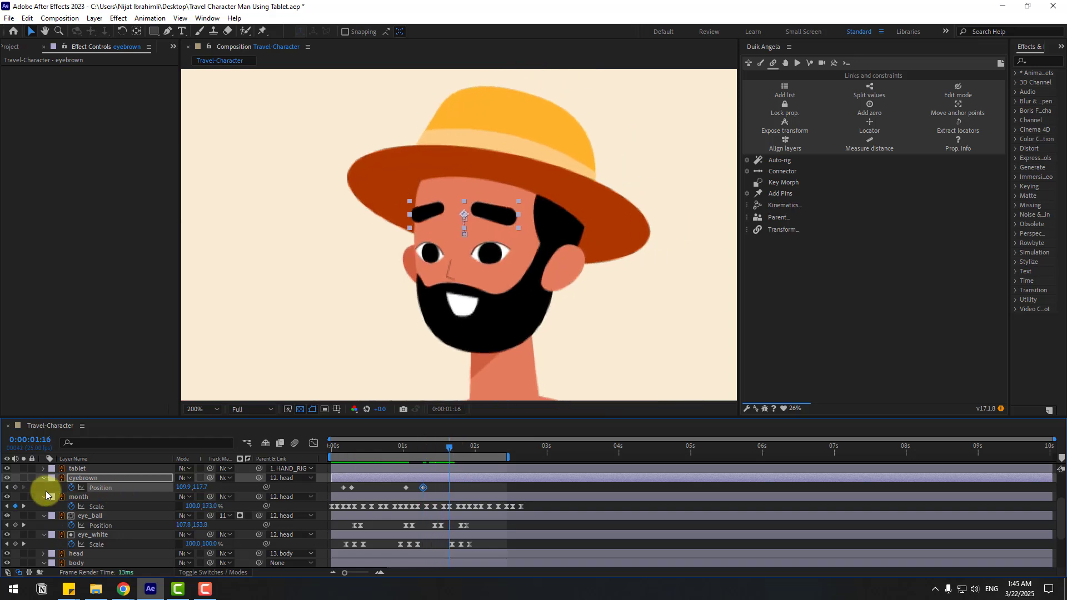
left_click(15, 487)
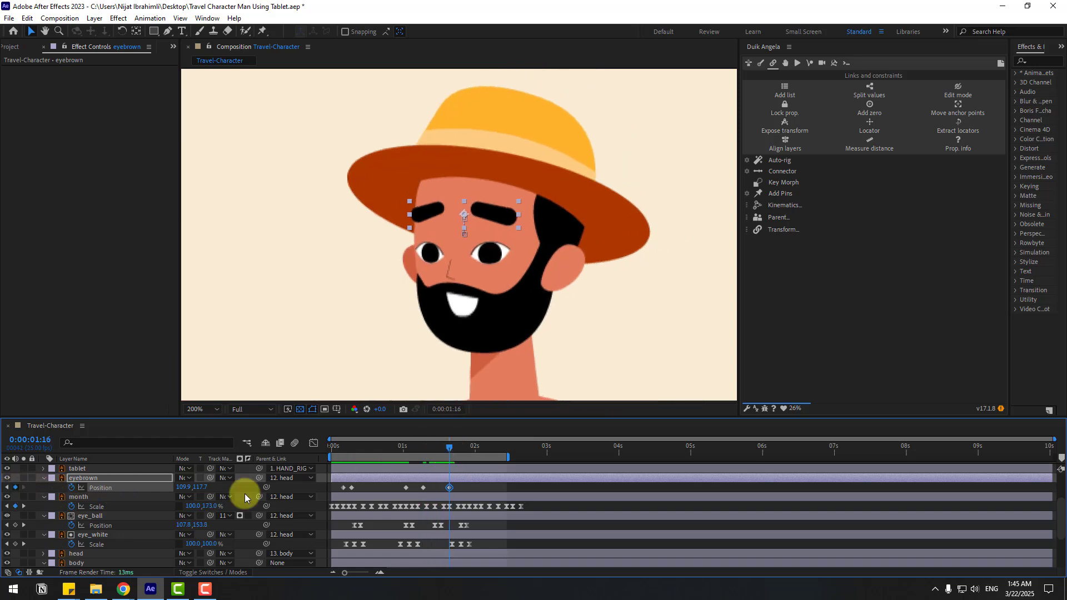
left_click_drag(459, 447, 468, 448)
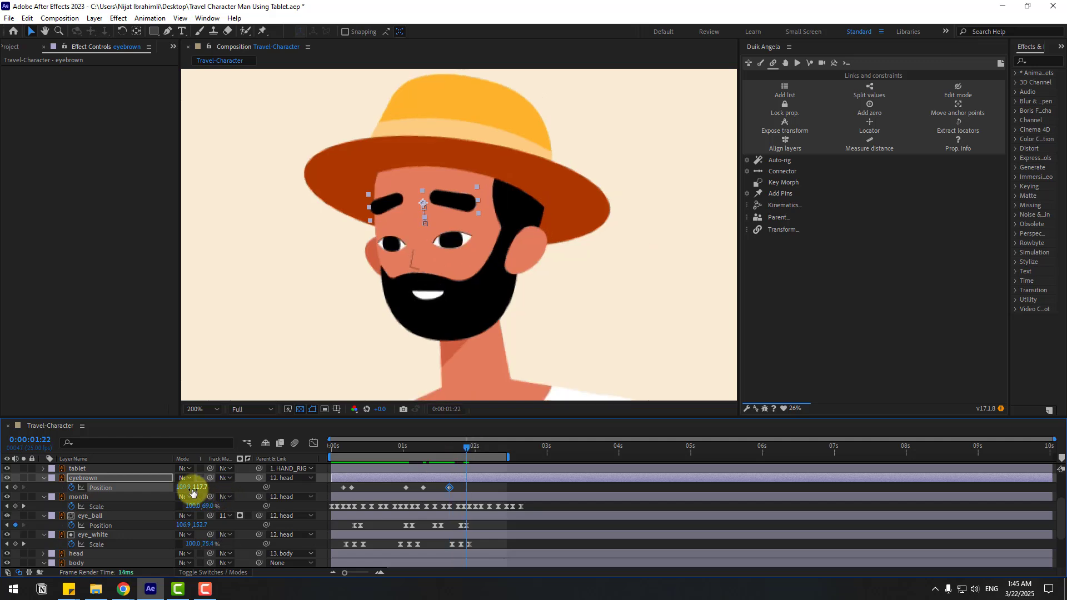
left_click_drag(193, 487, 201, 488)
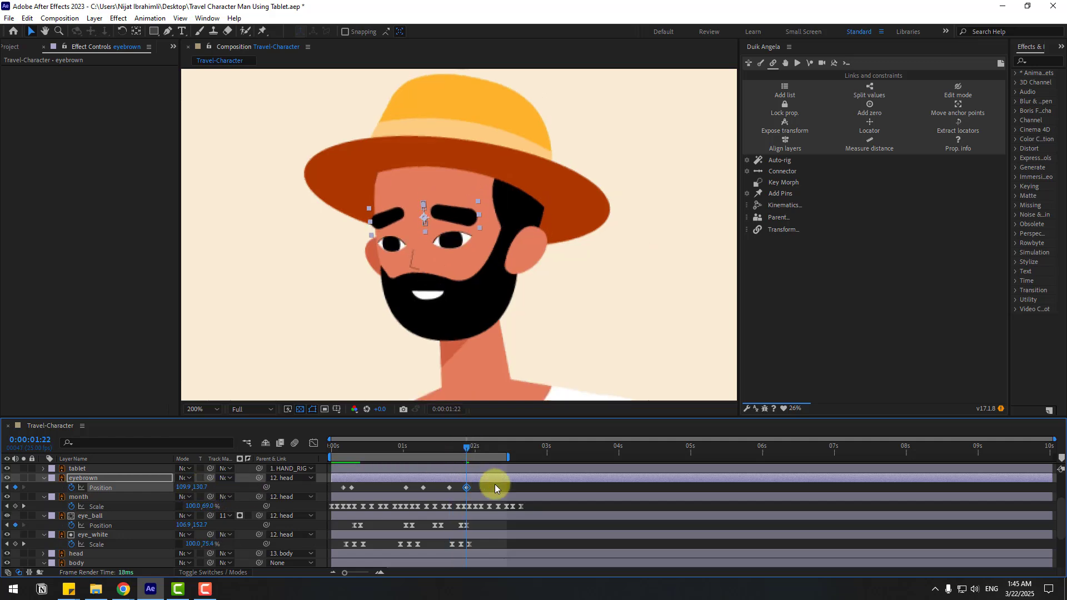
Apply Easy Ease to all six eyebrow Position keyframes and preview the eyebrow animation.
left_click_drag(493, 485, 303, 498)
right_click(350, 488)
mouse_move(472, 481)
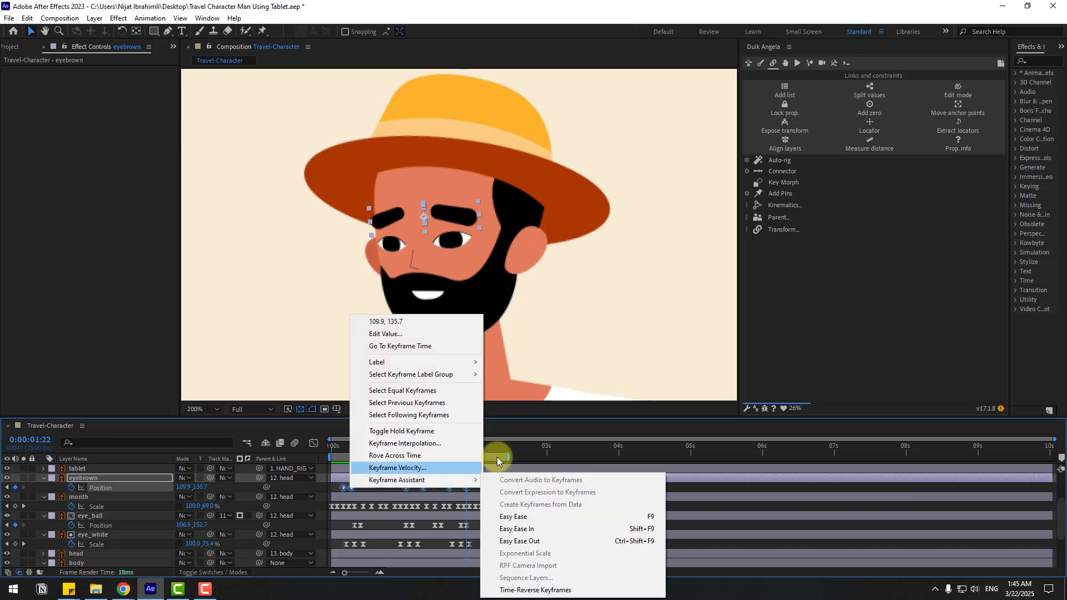
left_click(507, 504)
key("space")
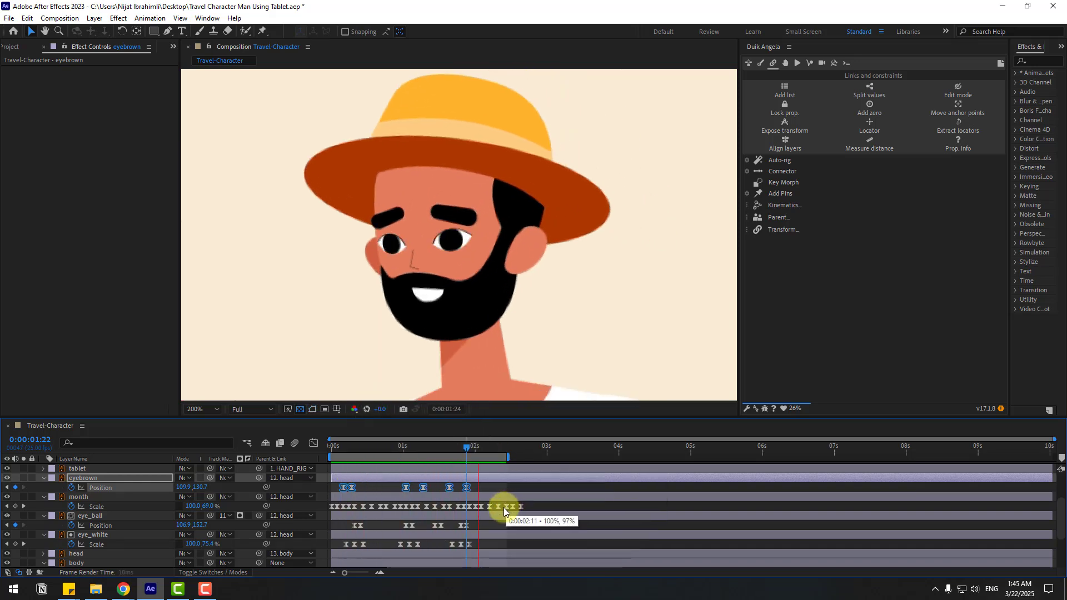
left_click(409, 448)
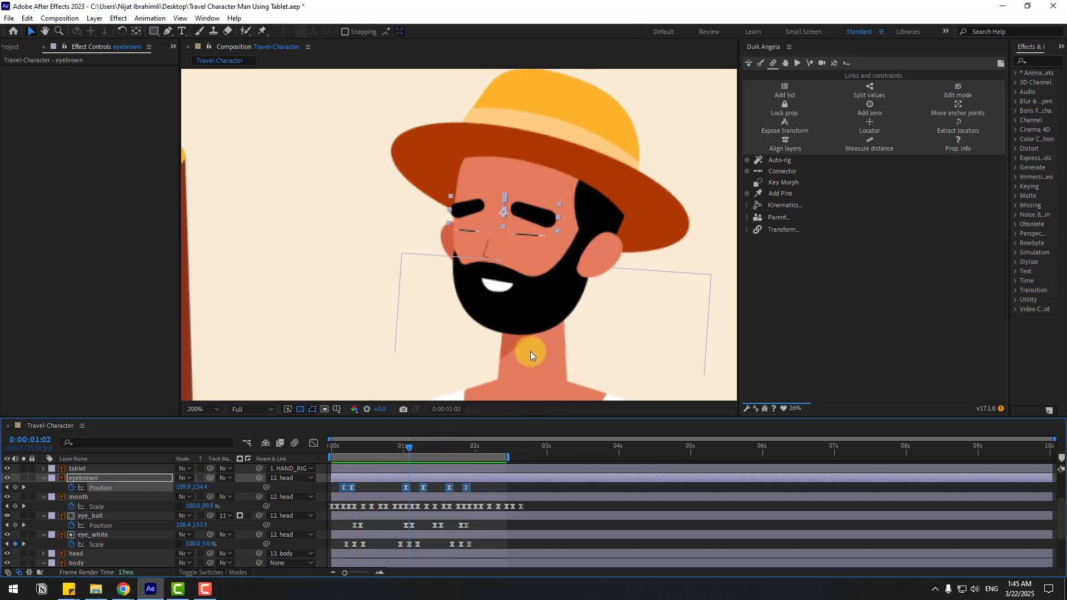
scroll(83, 512, "down", 1)
Keyframe head Rotation at frame 2 and 12° at frame 12, with both keys eased.
left_click(77, 526)
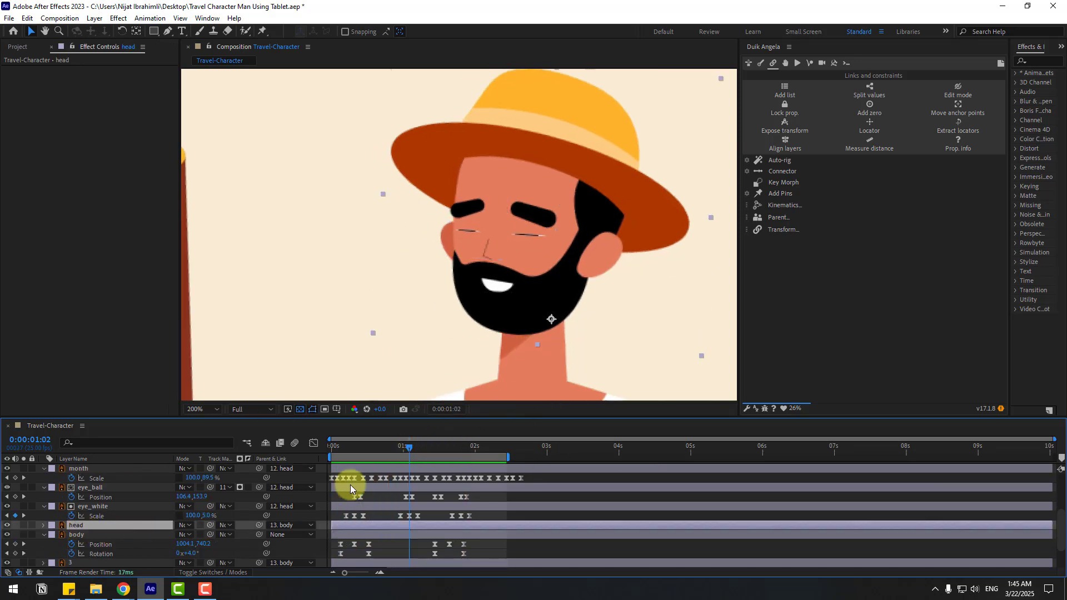
key("r")
scroll(378, 448, "down", 1)
left_click_drag(362, 445, 338, 450)
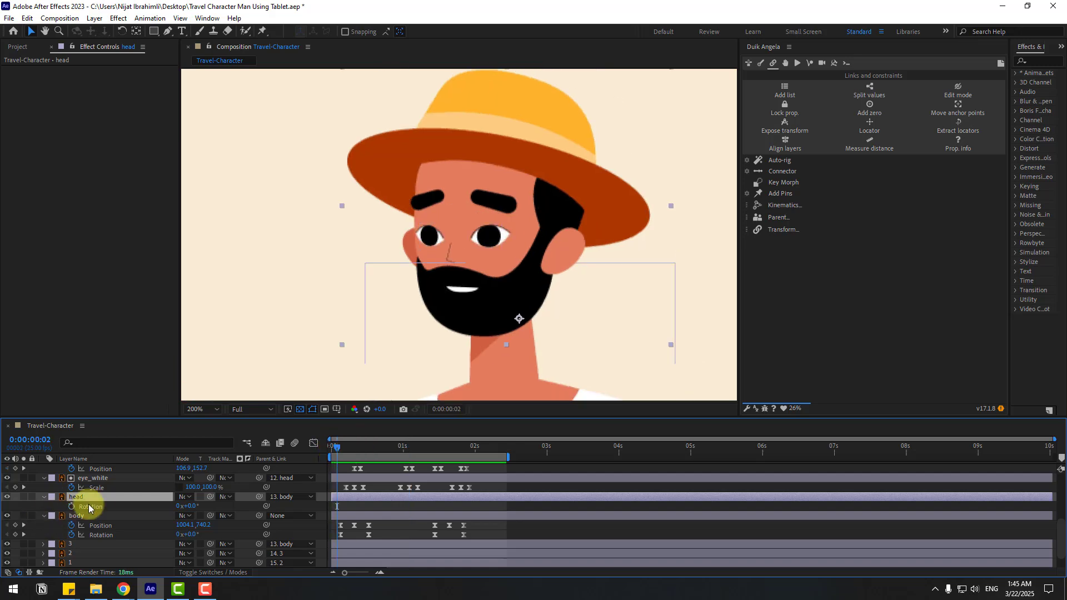
left_click(73, 506)
left_click(340, 470)
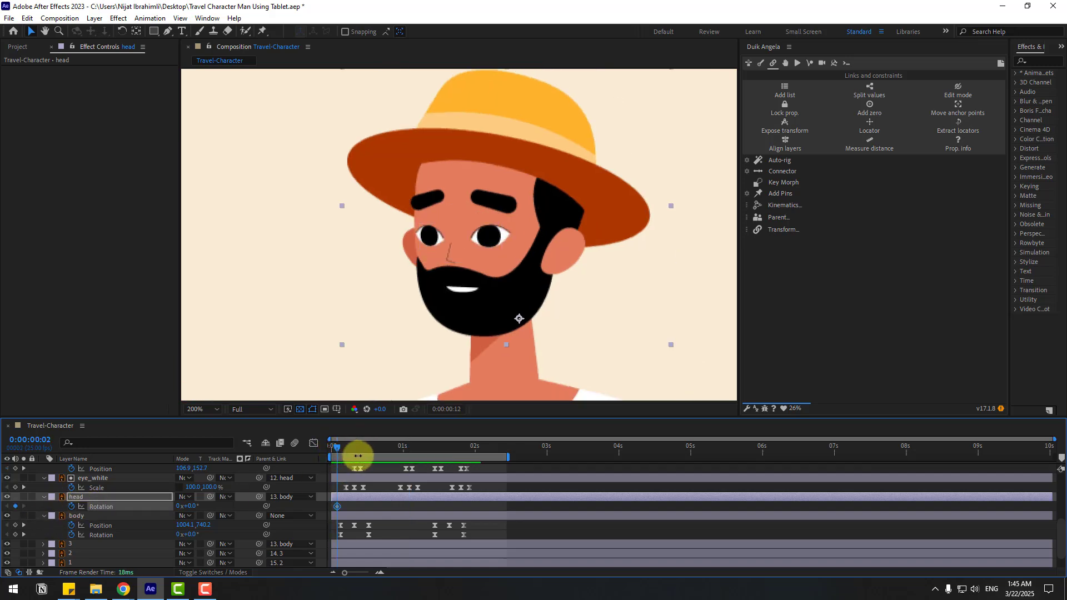
left_click_drag(358, 456, 366, 448)
left_click_drag(191, 506, 293, 501)
left_click_drag(372, 505, 329, 509)
right_click(337, 507)
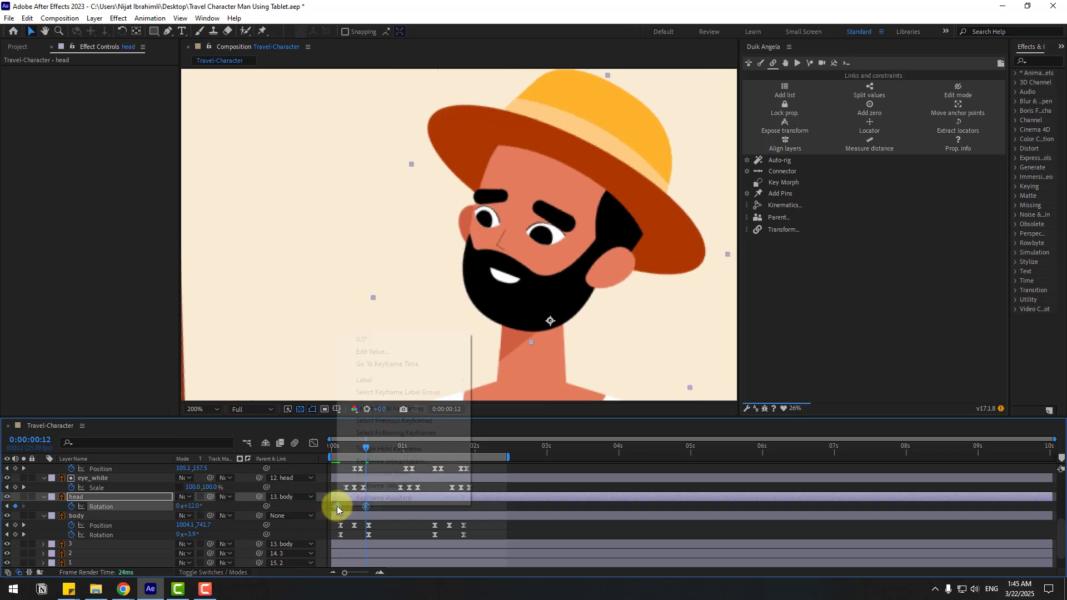
mouse_move(441, 497)
left_click(508, 430)
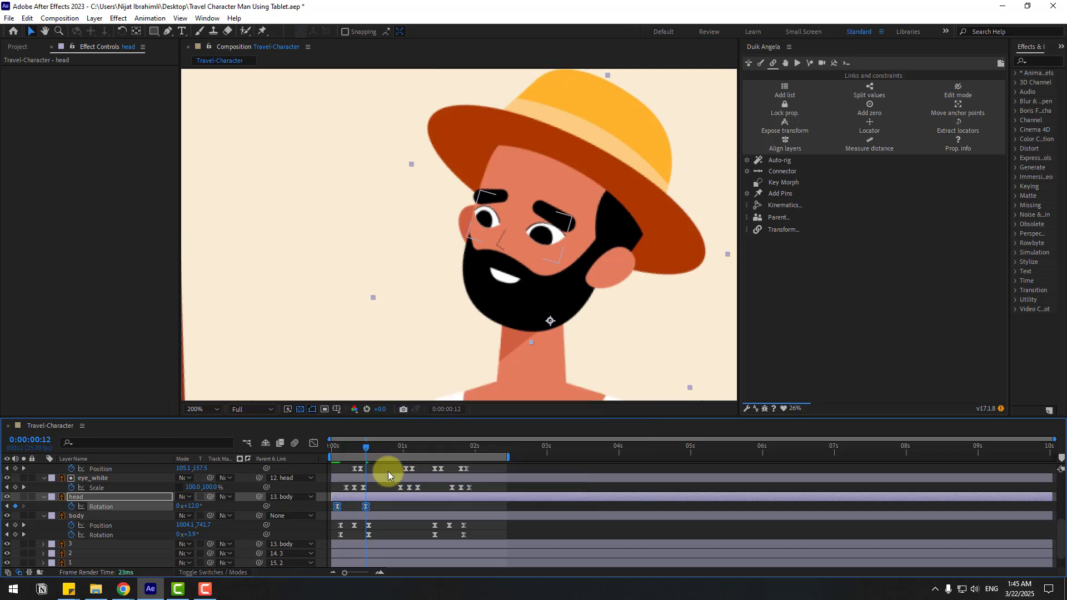
Hold the tilt at 0:22, straighten the head to 2° by 1:07–1:11, then tilt to -6° at 1:21.
left_click_drag(377, 446, 396, 449)
left_click(410, 503)
left_click(75, 539)
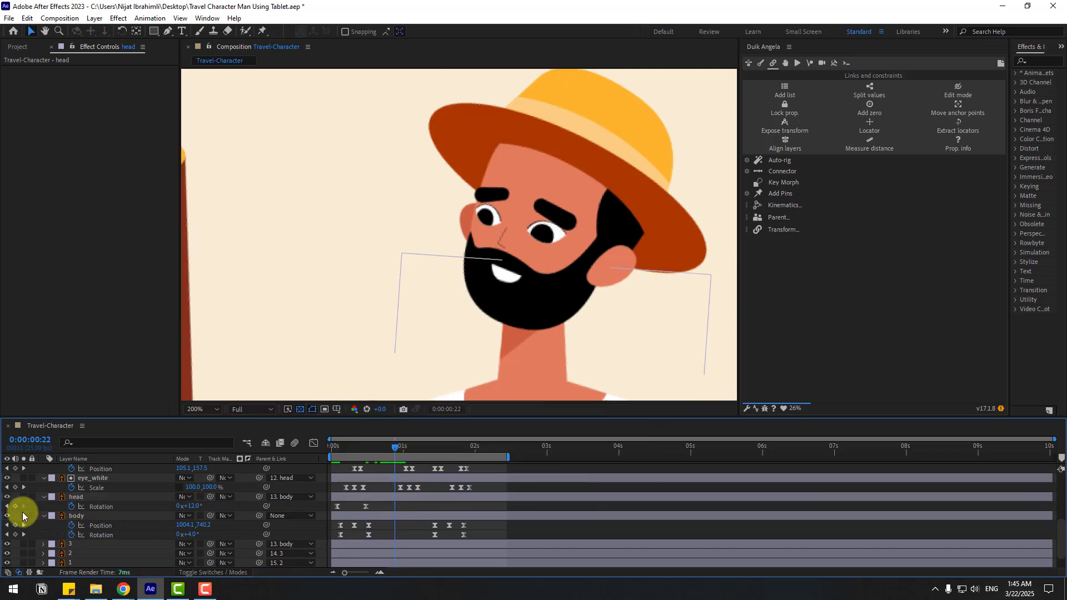
left_click(15, 507)
key("shift+Page_Down")
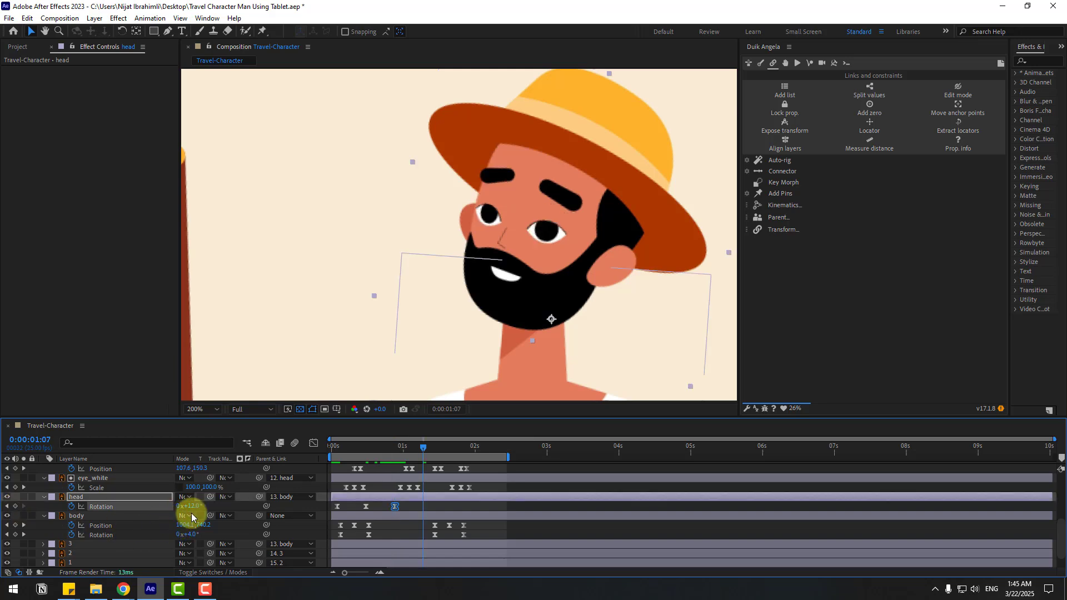
left_click_drag(191, 506, 186, 507)
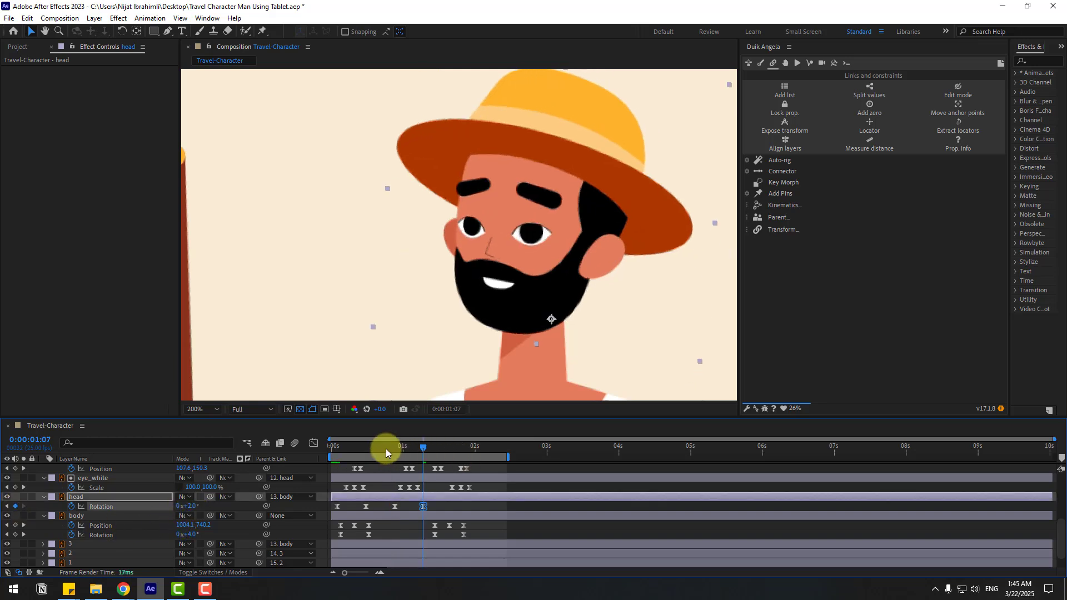
left_click_drag(386, 449, 435, 453)
left_click(15, 507)
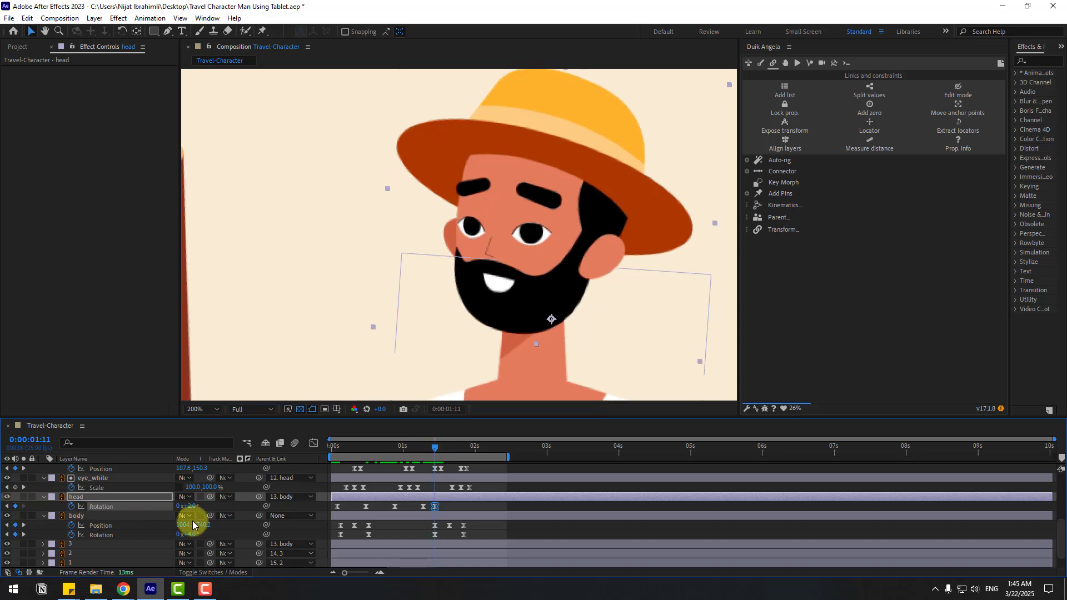
key("shift+Page_Down")
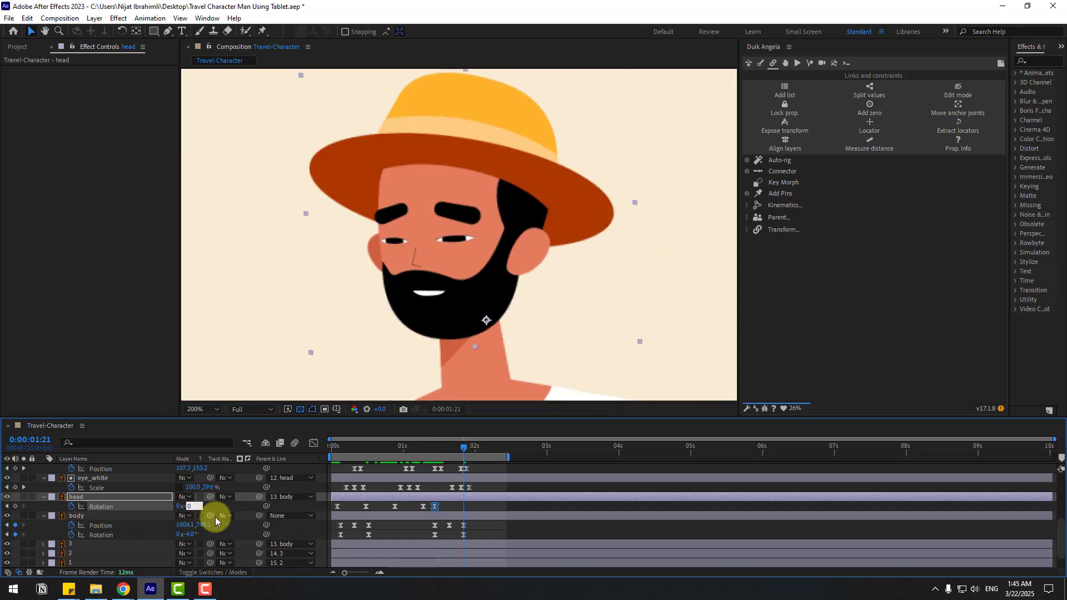
mouse_move(210, 508)
left_mouse_down()
mouse_move(186, 503)
mouse_move(208, 501)
left_mouse_up()
Play back the finished character animation and set the viewer to 50% to show the whole character.
scroll(405, 327, "down", 4)
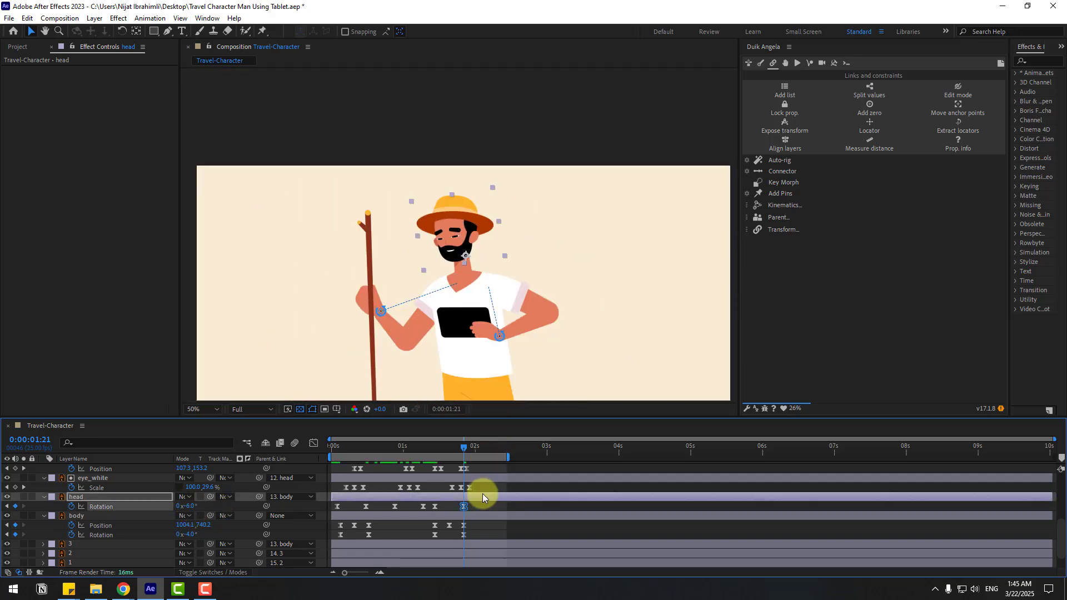
key("space")
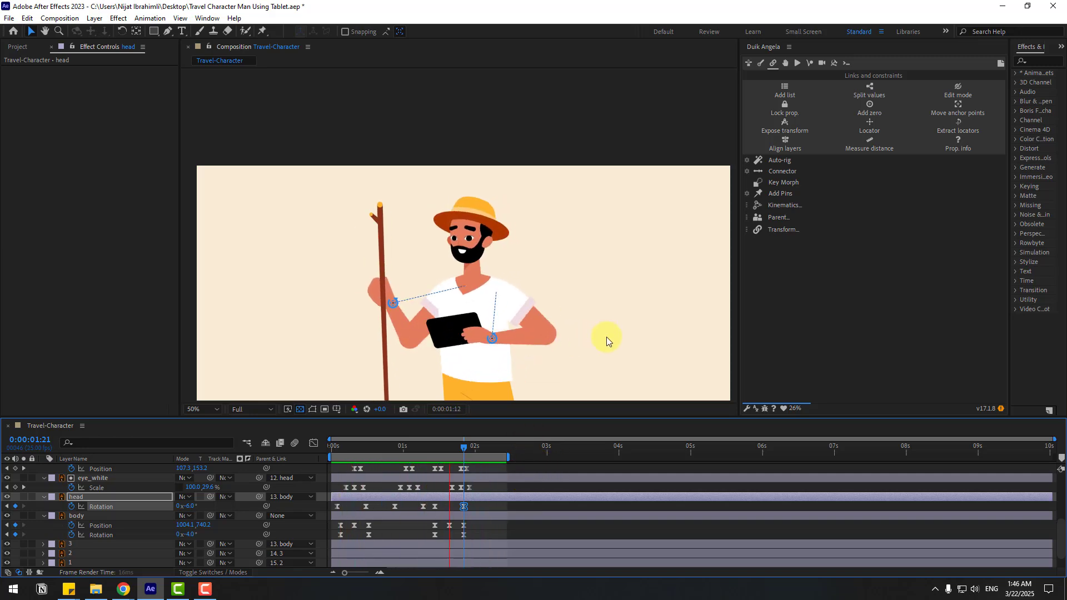
left_click(219, 407)
left_click(219, 212)
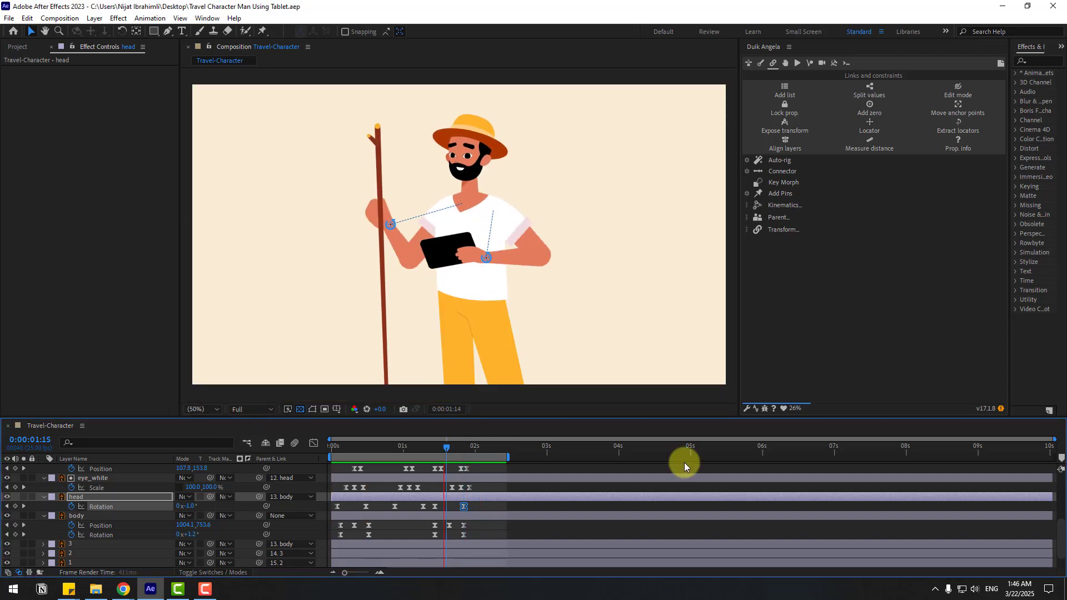